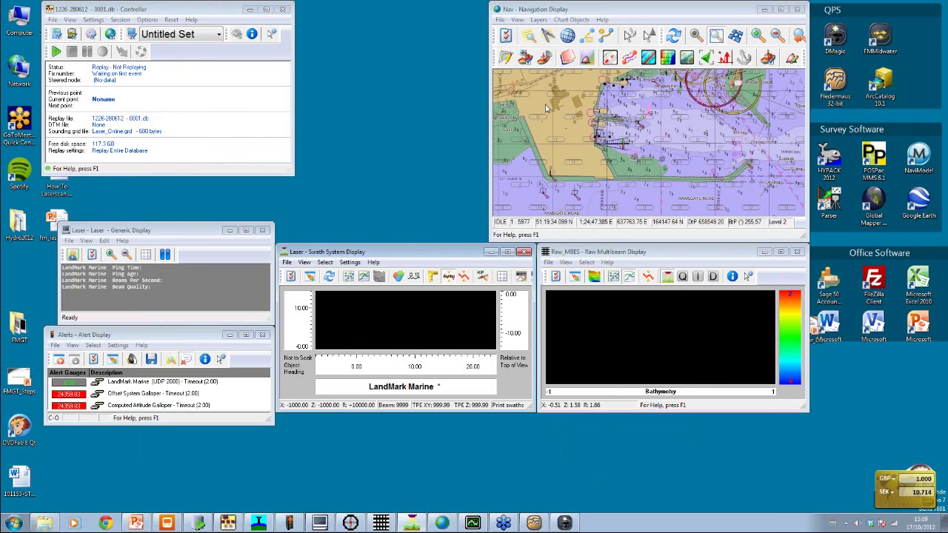
pyautogui.moveTo(148, 231); pyautogui.dragTo(149, 198)
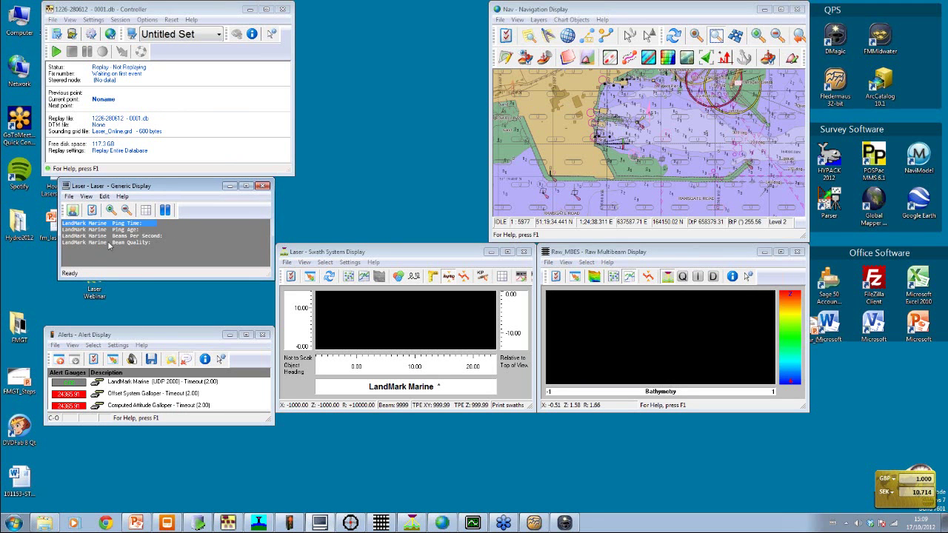
pyautogui.click(98, 231)
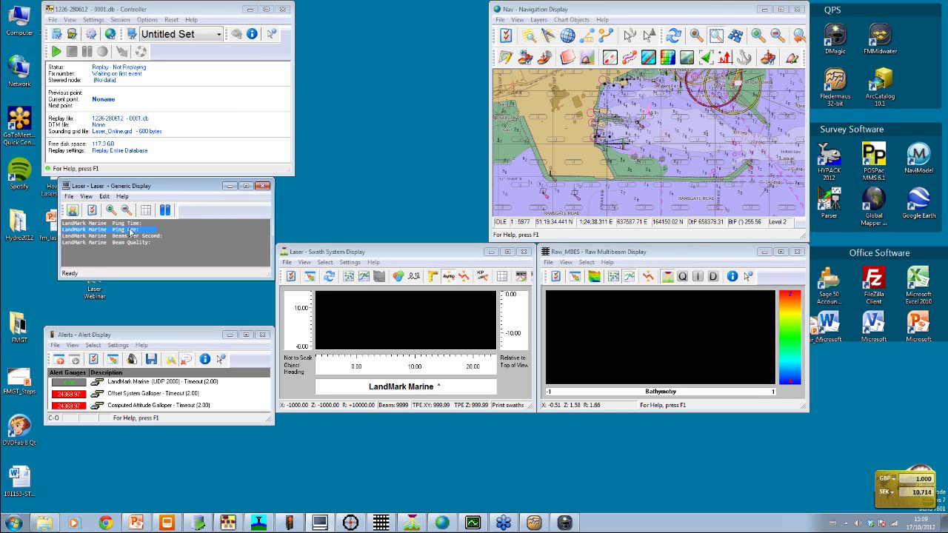
pyautogui.click(58, 52)
pyautogui.click(58, 52)
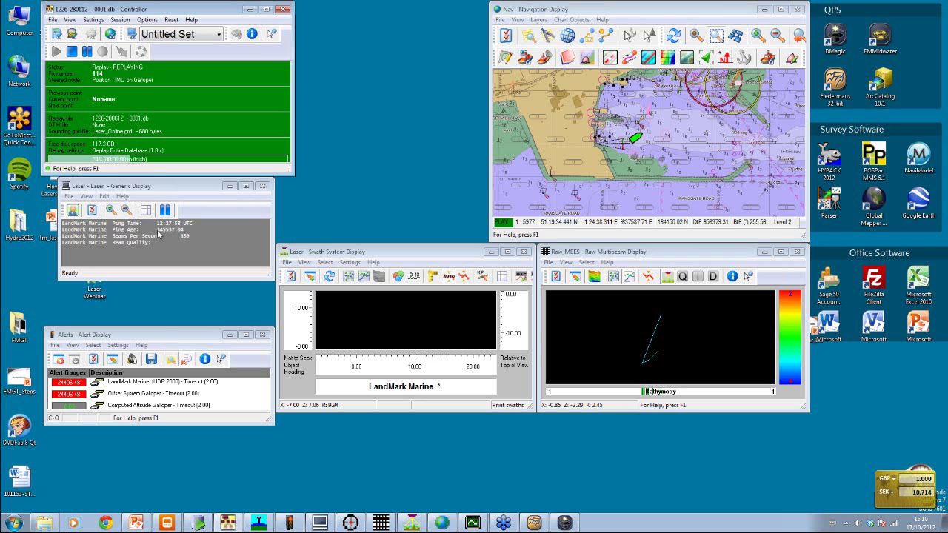
pyautogui.click(72, 51)
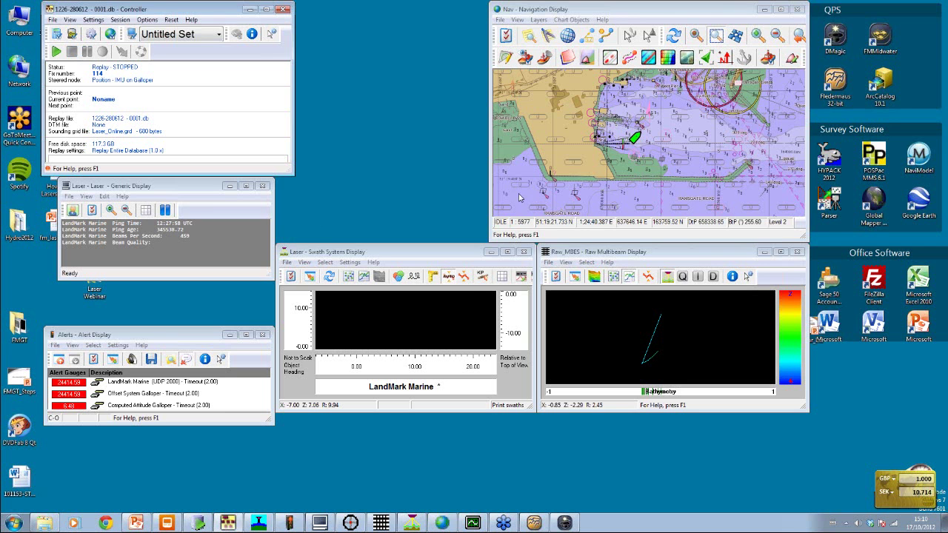
pyautogui.click(52, 19)
pyautogui.click(148, 96)
pyautogui.click(166, 114)
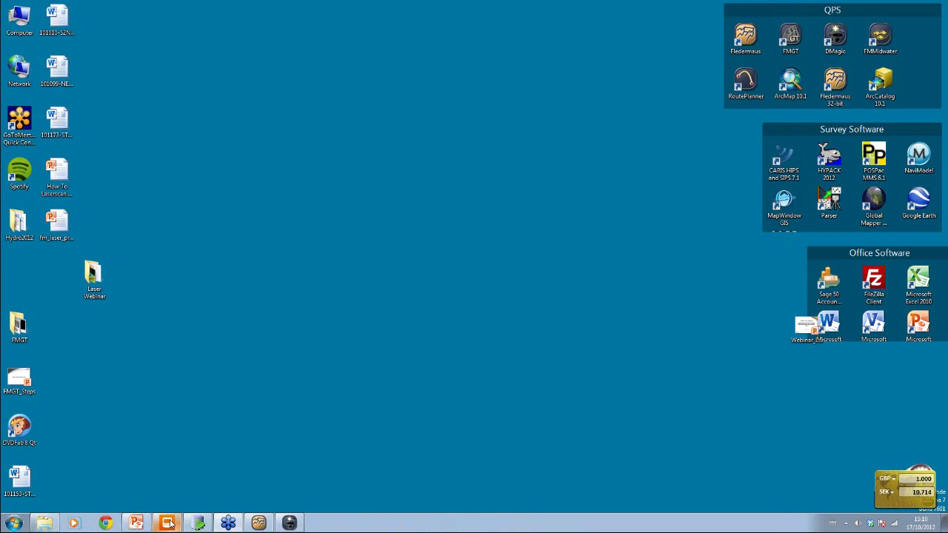
pyautogui.click(167, 523)
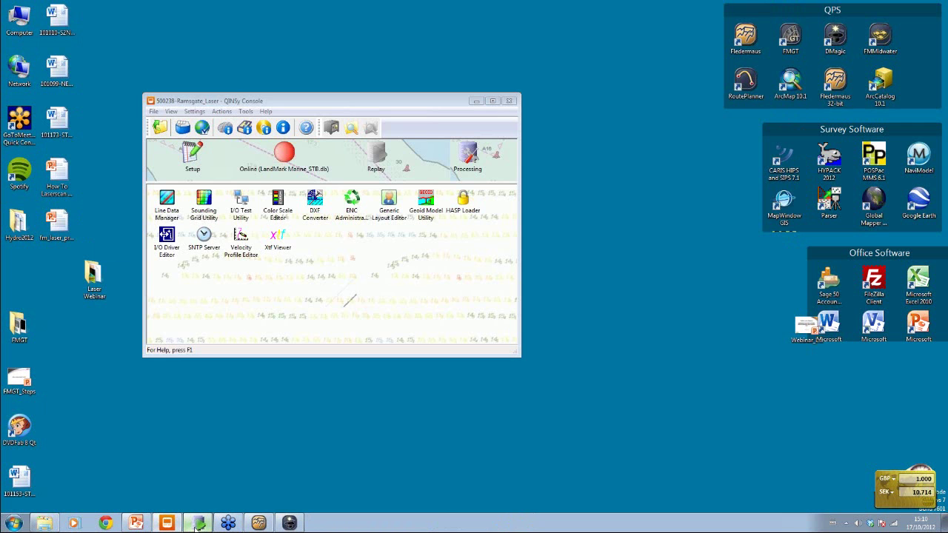
pyautogui.click(196, 523)
pyautogui.click(95, 201)
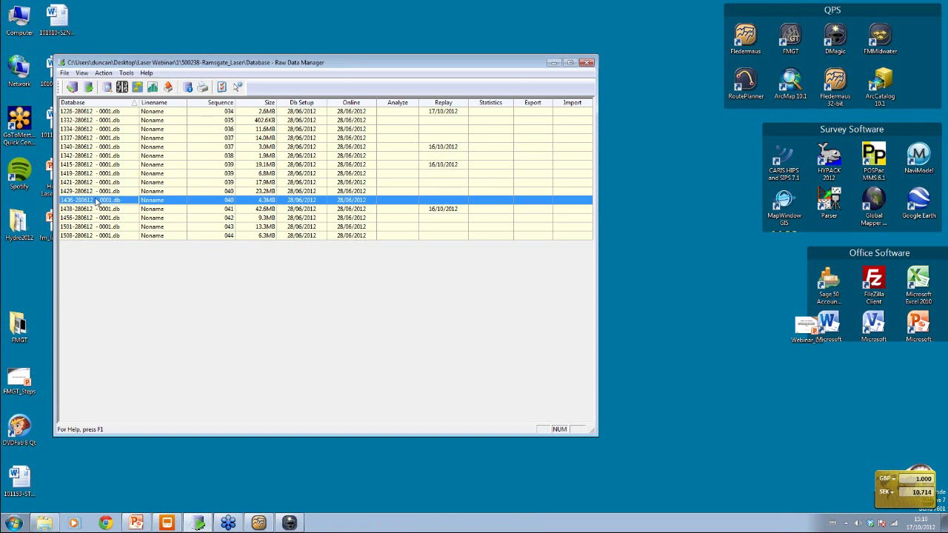
pyautogui.click(89, 88)
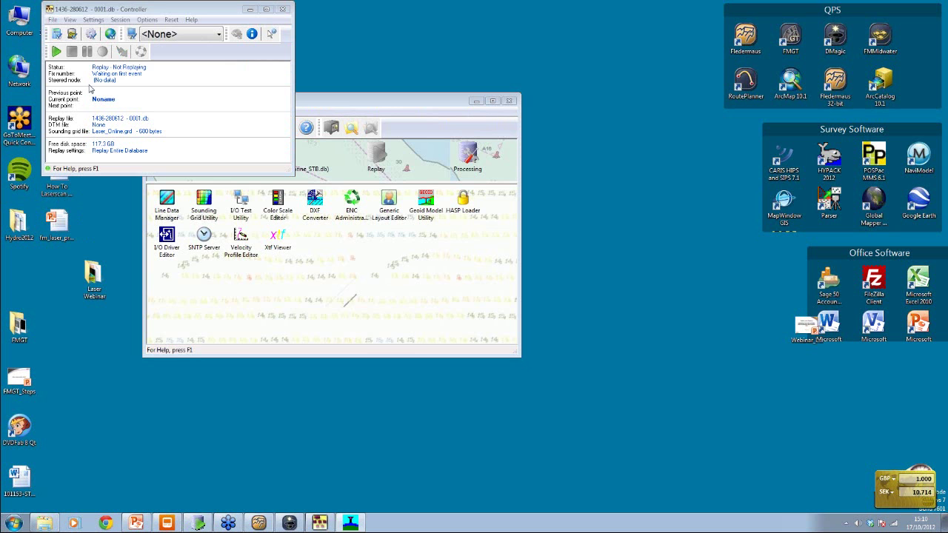
pyautogui.click(218, 34)
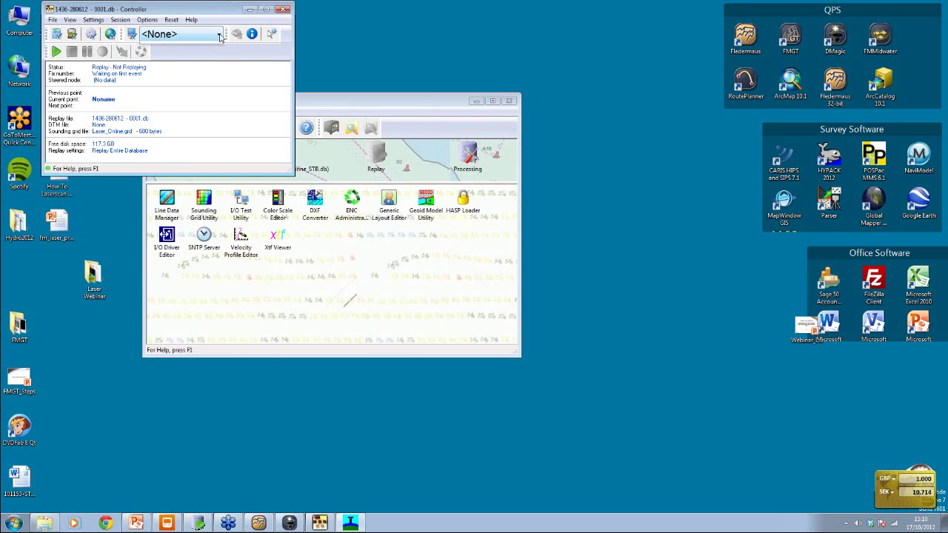
pyautogui.click(189, 59)
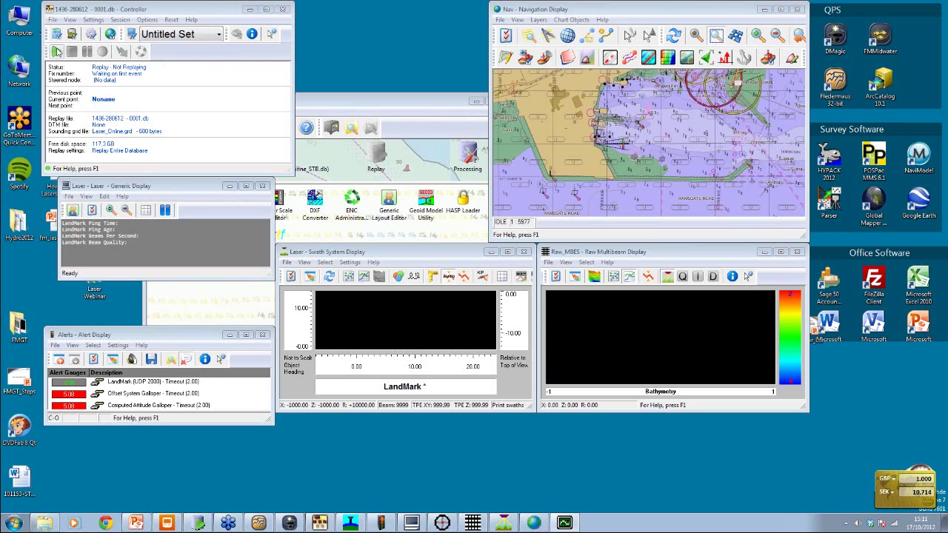
pyautogui.click(57, 51)
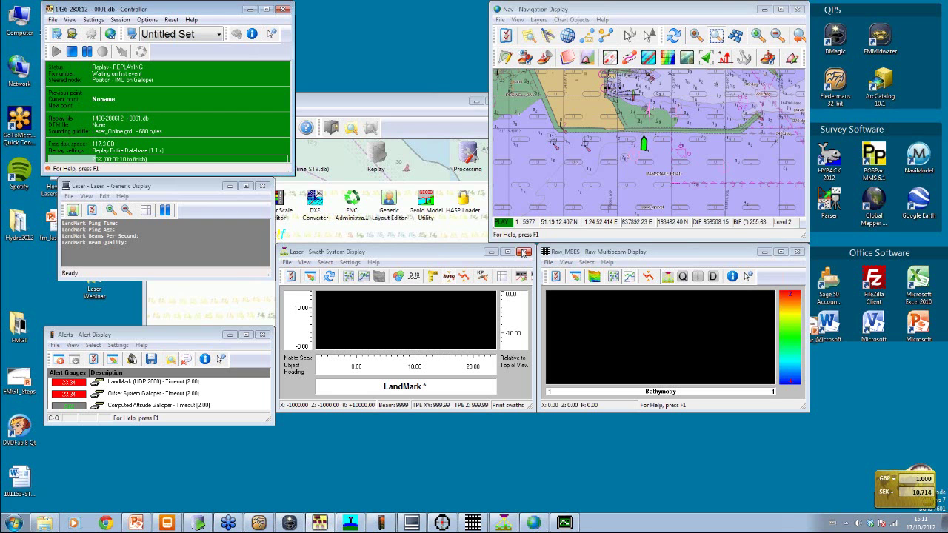
pyautogui.click(649, 276)
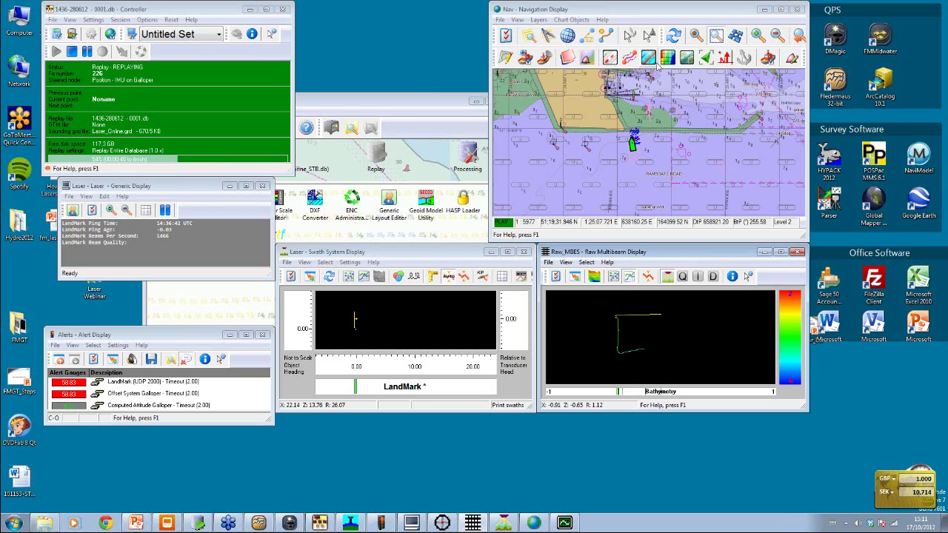
pyautogui.click(758, 34)
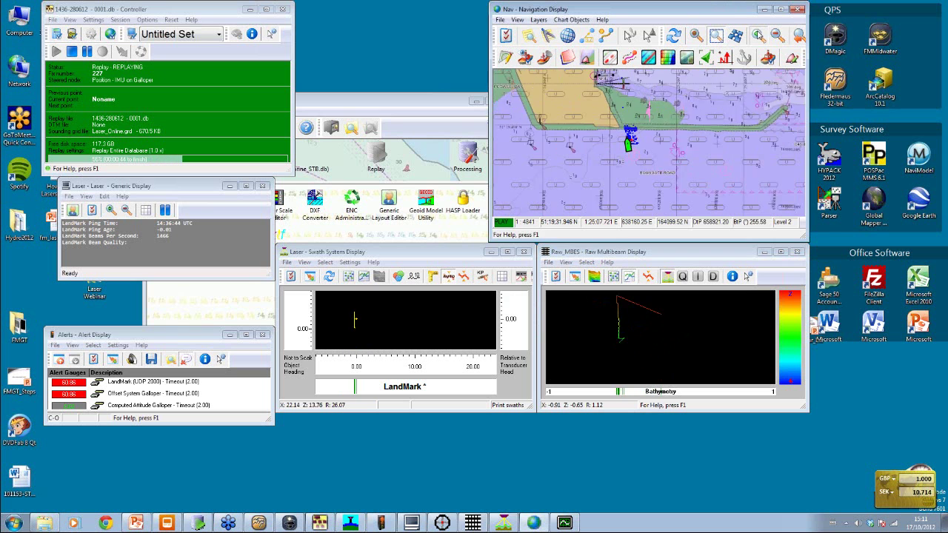
pyautogui.click(758, 35)
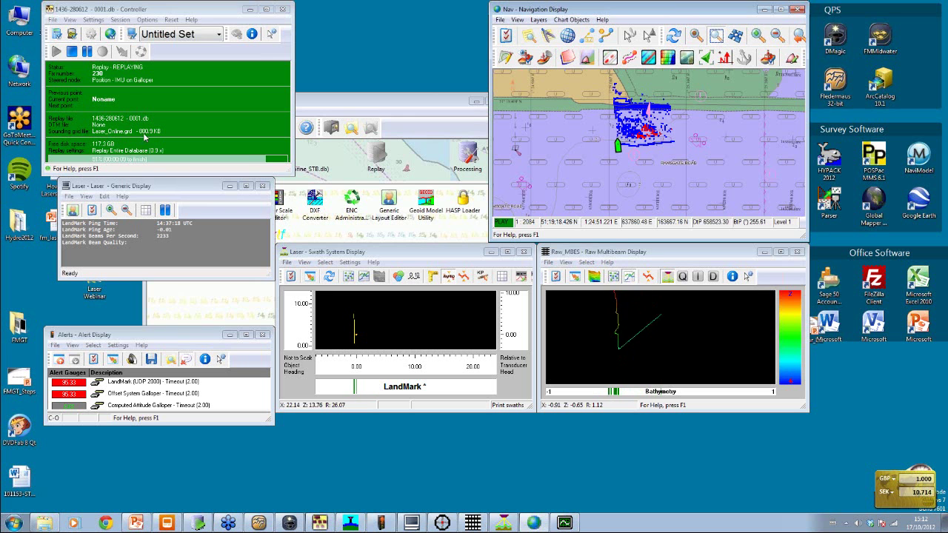
pyautogui.click(71, 52)
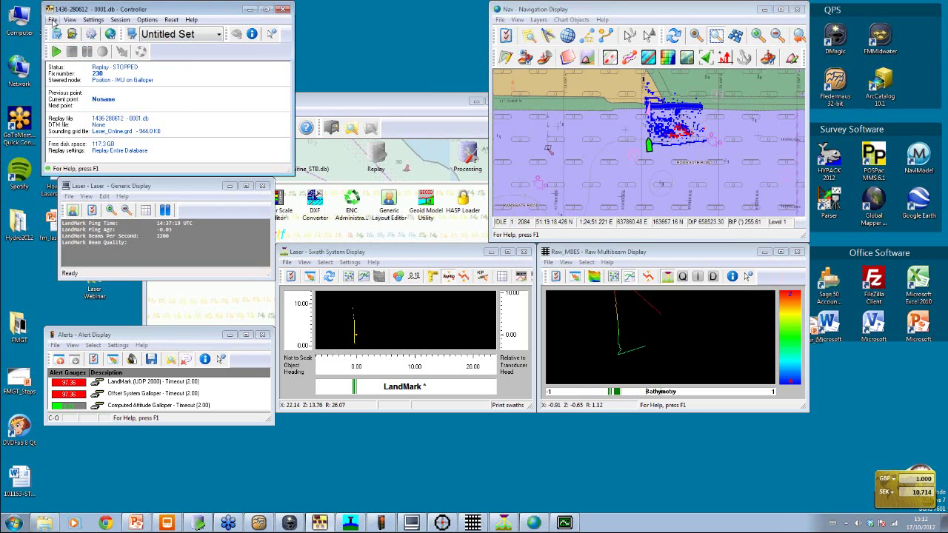
pyautogui.click(52, 19)
pyautogui.click(70, 99)
pyautogui.click(166, 116)
# Switch to PowerPoint and present the slides "Brief overview of QINSy setup" and "Gridded data/Rasters into FM", ending the slide show there.
pyautogui.click(135, 523)
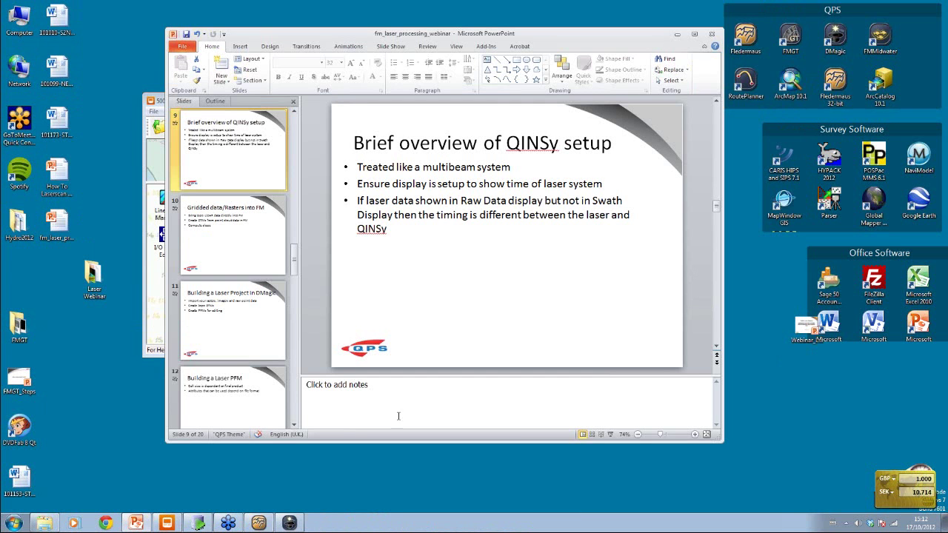
pyautogui.click(610, 434)
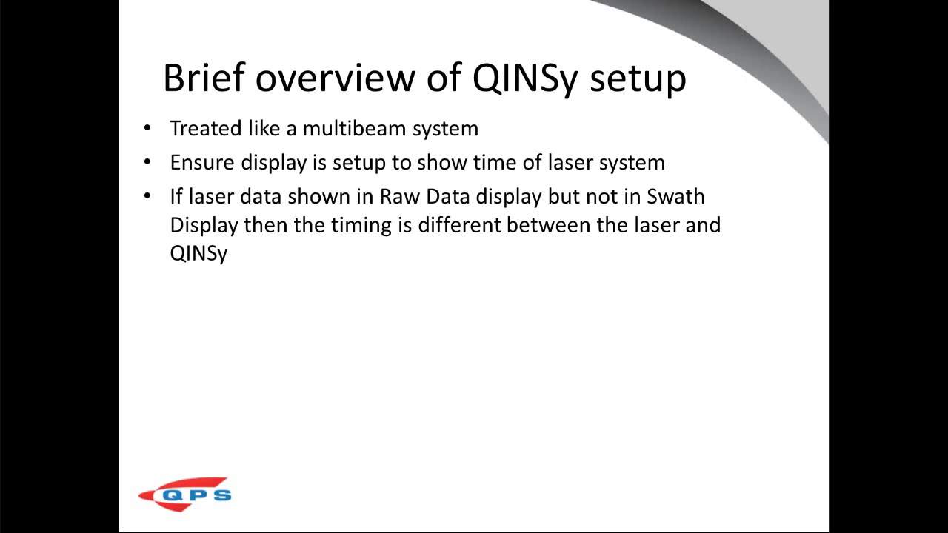
pyautogui.press('Right')
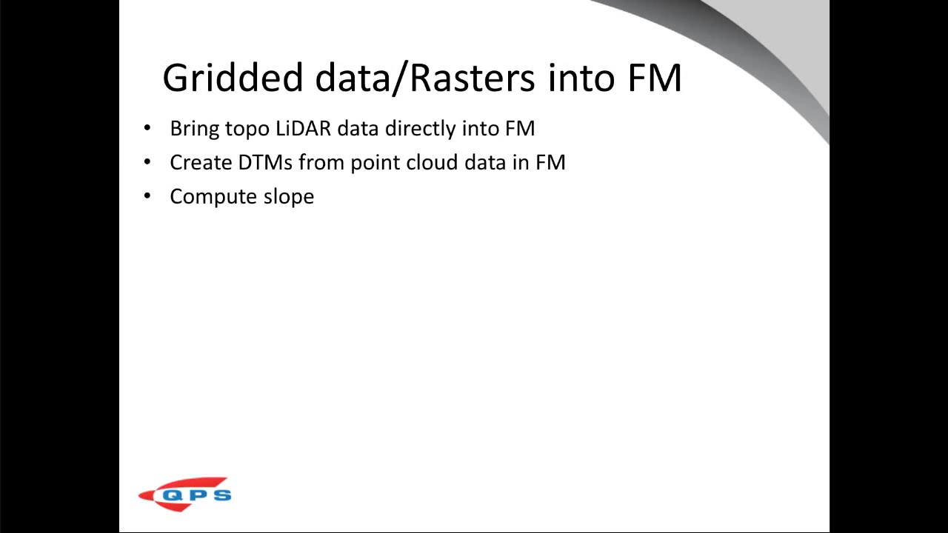
pyautogui.press('Escape')
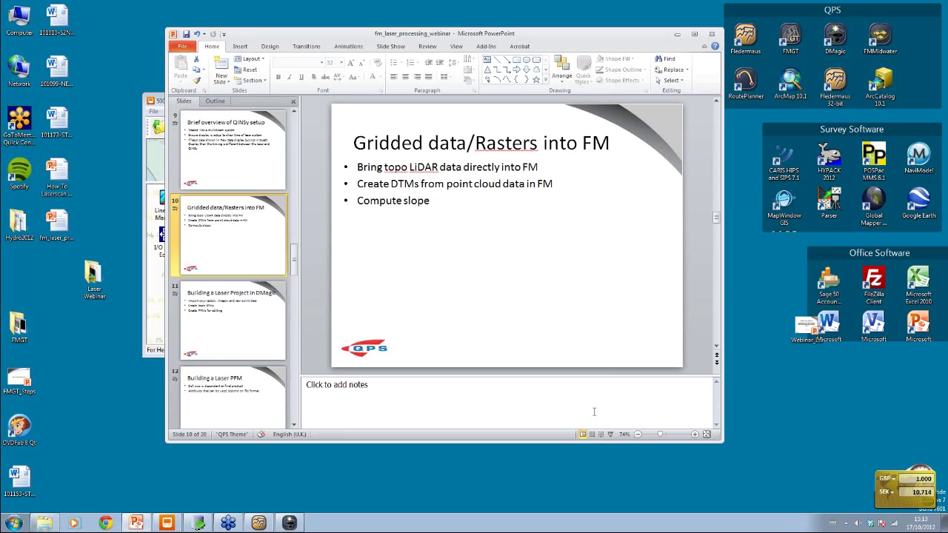
# Switch to Fledermaus and start a gridded data import of TR3764ne_20071030lidaru.asc from folder 2 of Laser Webinar on the desktop.
pyautogui.click(259, 522)
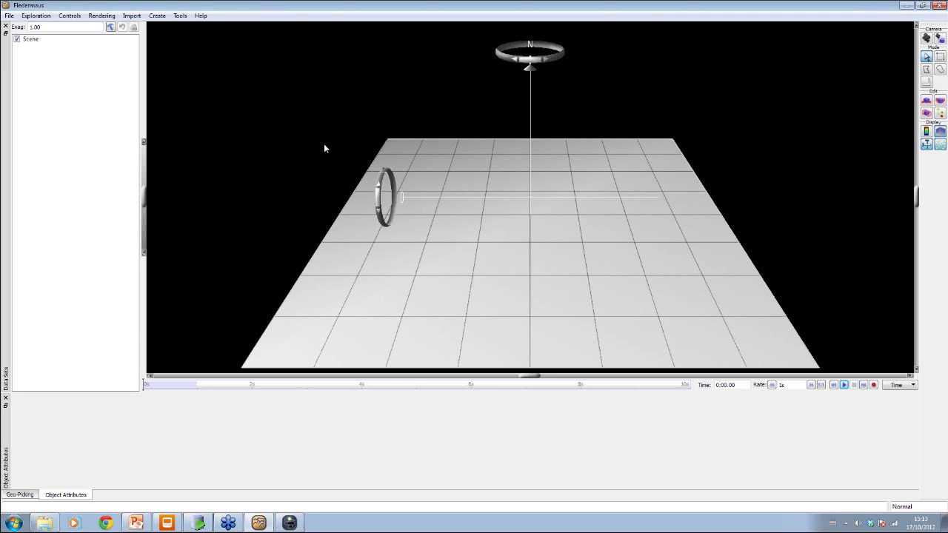
pyautogui.click(131, 16)
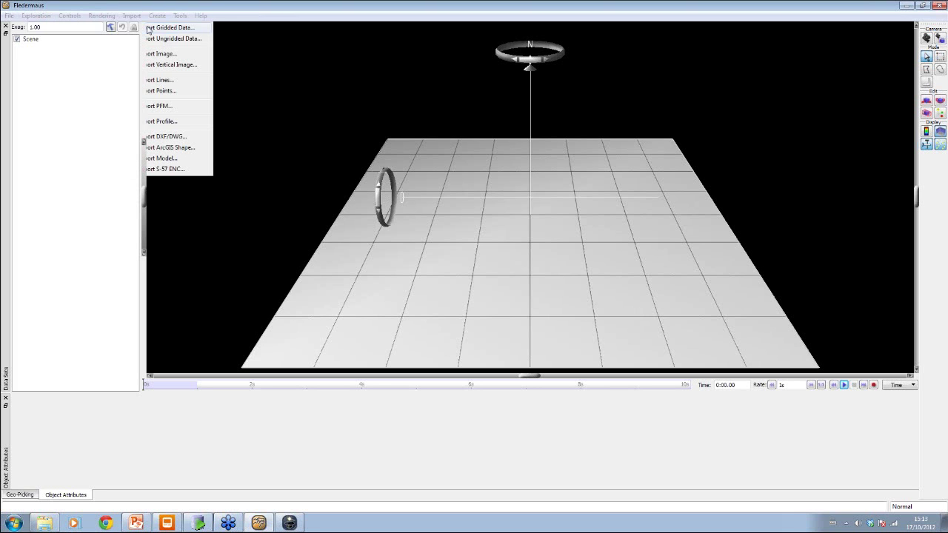
pyautogui.click(148, 28)
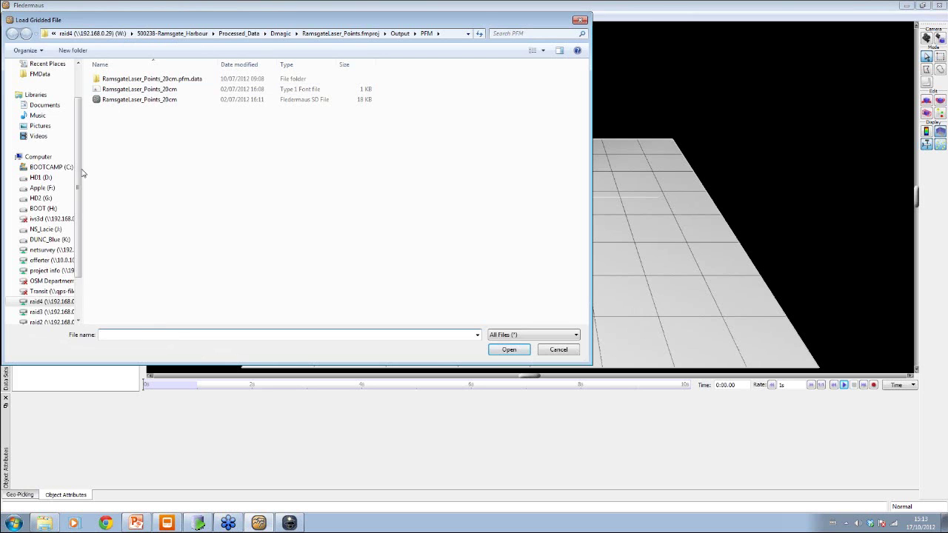
pyautogui.scroll(2, 64, 100)
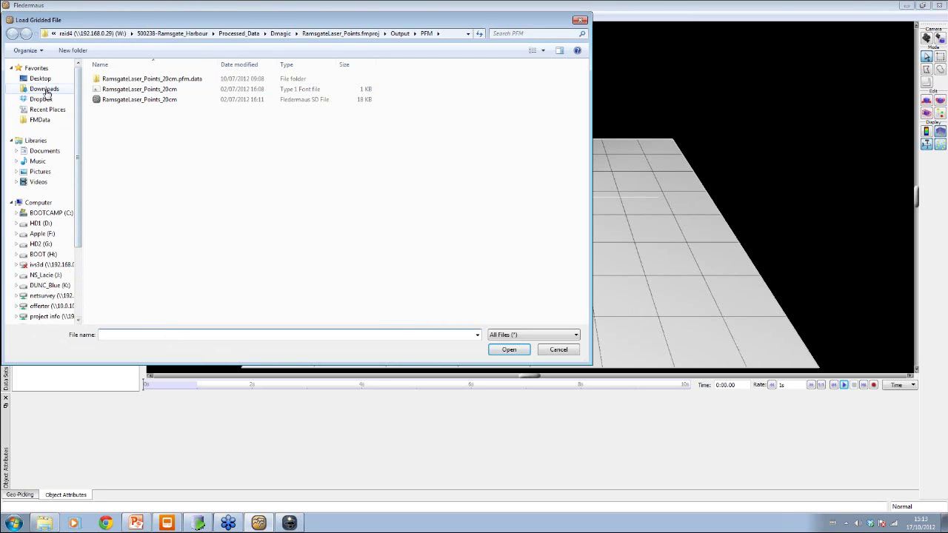
pyautogui.click(40, 78)
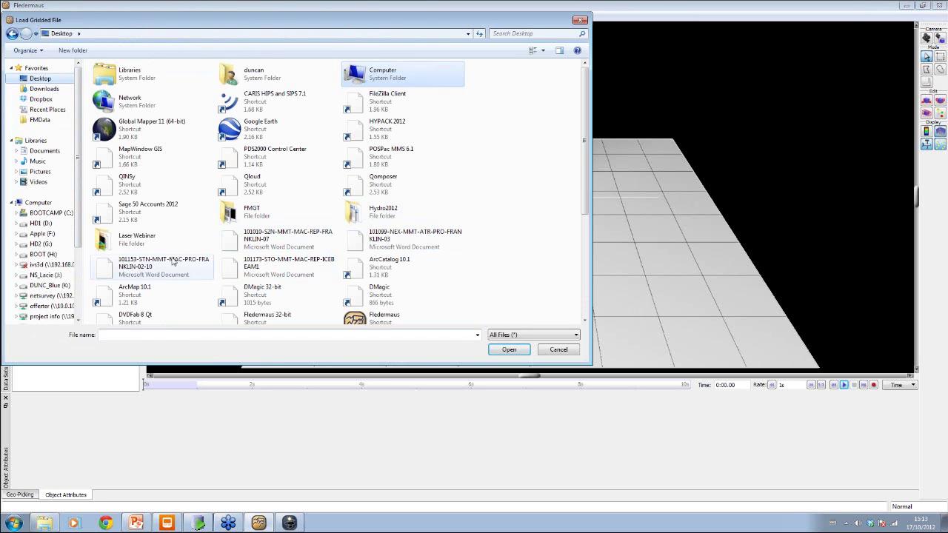
pyautogui.doubleClick(133, 238)
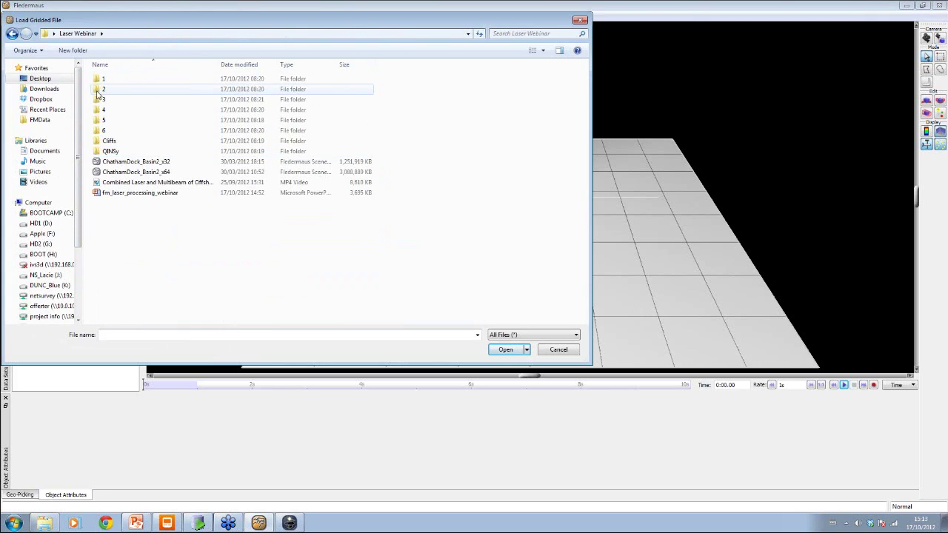
pyautogui.doubleClick(103, 88)
pyautogui.click(112, 80)
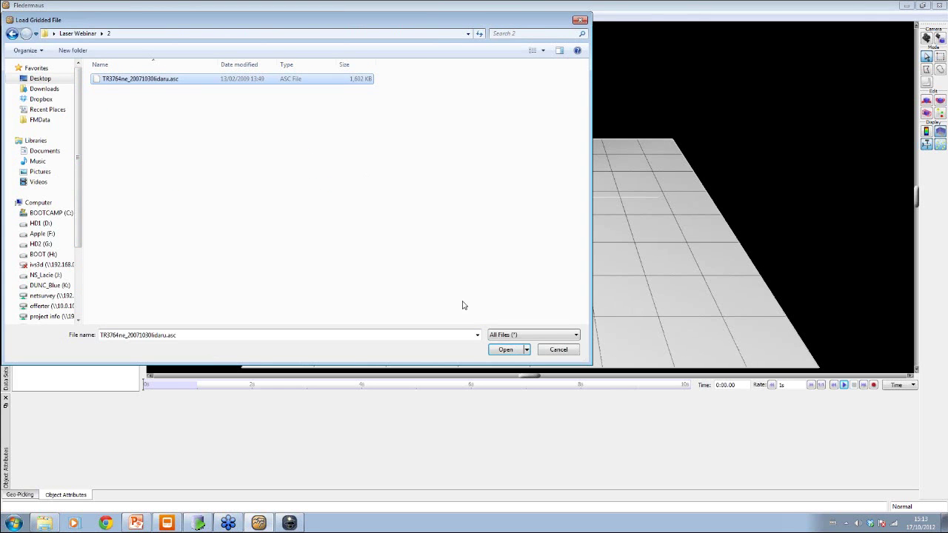
pyautogui.click(510, 349)
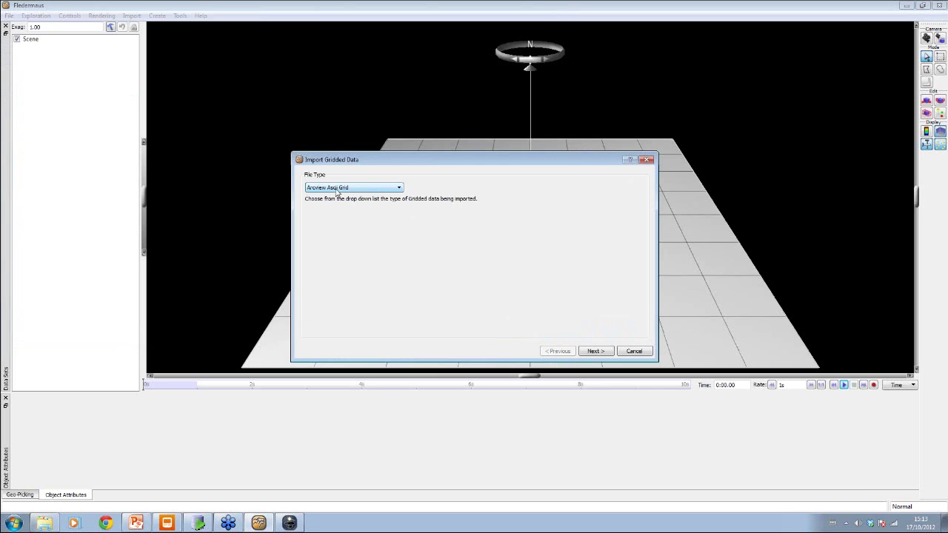
# Accept Arcview Ascii Grid as the file type and set the input horizontal coordinate system to FP_OSGB_1936_British_National_Grid.
pyautogui.click(596, 351)
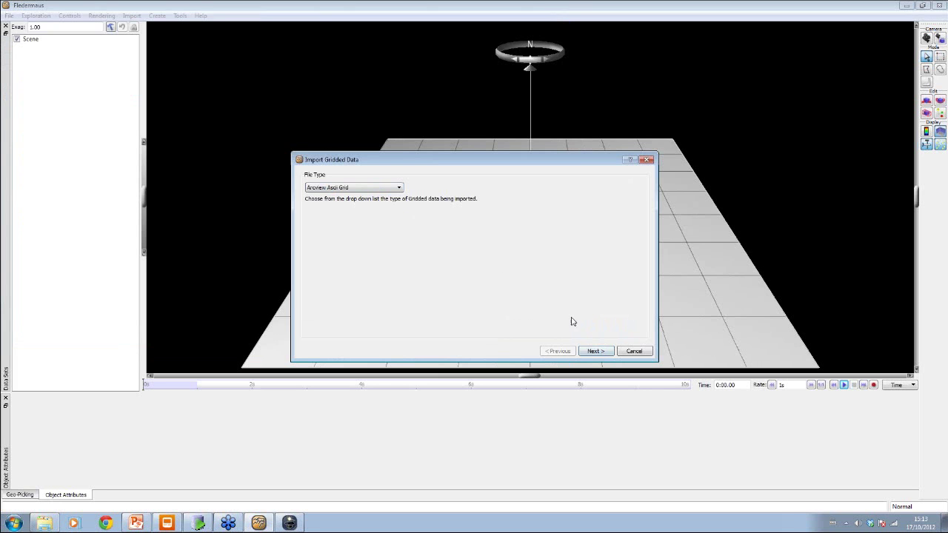
pyautogui.click(603, 351)
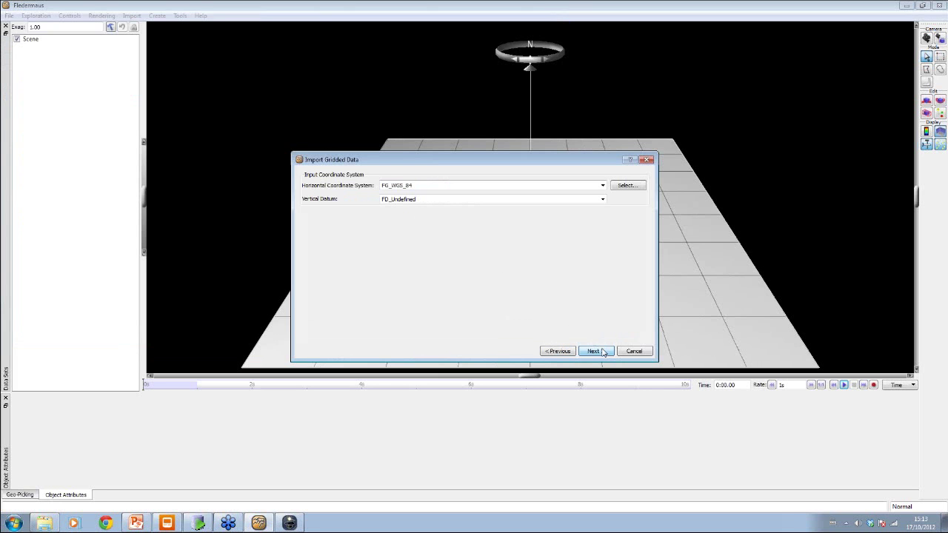
pyautogui.click(602, 185)
pyautogui.moveTo(604, 205); pyautogui.dragTo(604, 246)
pyautogui.click(466, 245)
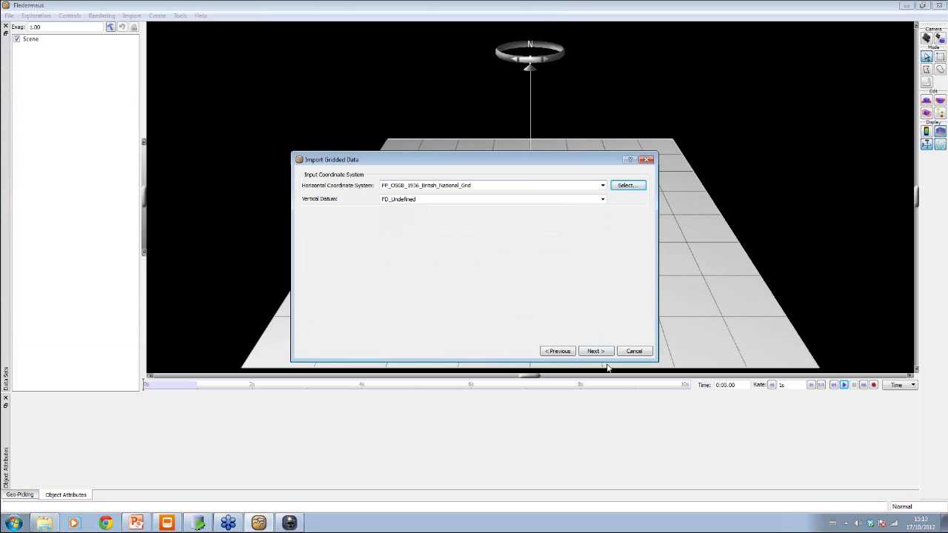
pyautogui.click(596, 352)
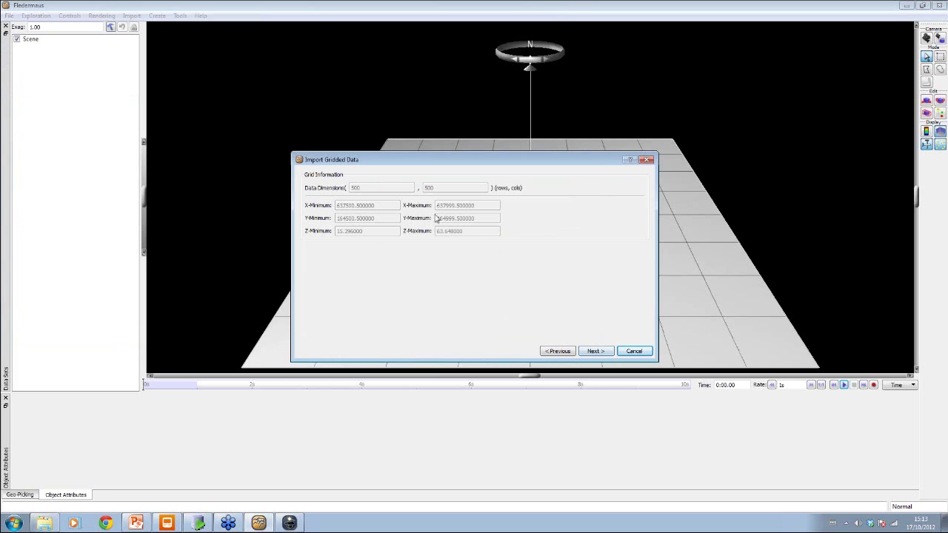
# Set the output horizontal coordinate system to FP_OSGB_1936_British_National_Grid and continue to the SD file output settings.
pyautogui.click(600, 352)
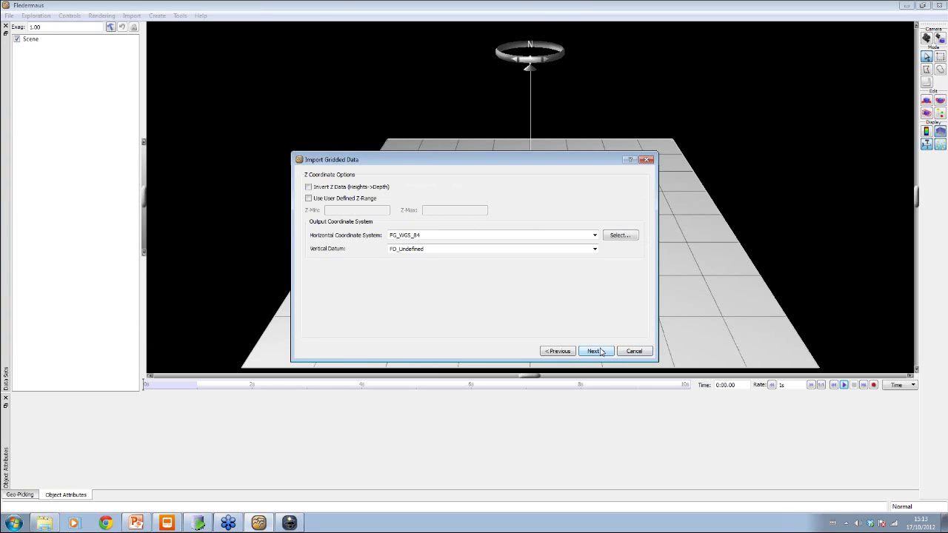
pyautogui.click(594, 235)
pyautogui.moveTo(597, 263); pyautogui.dragTo(597, 297)
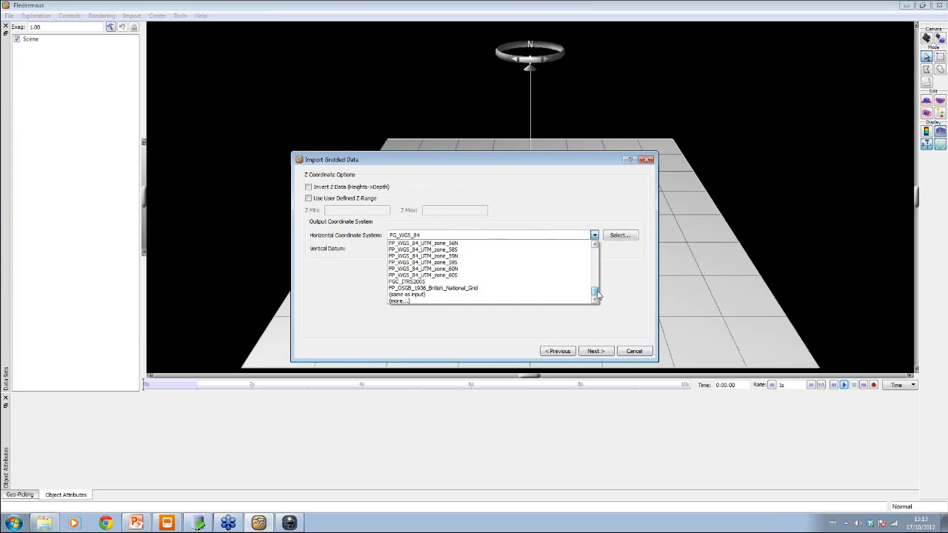
pyautogui.click(533, 288)
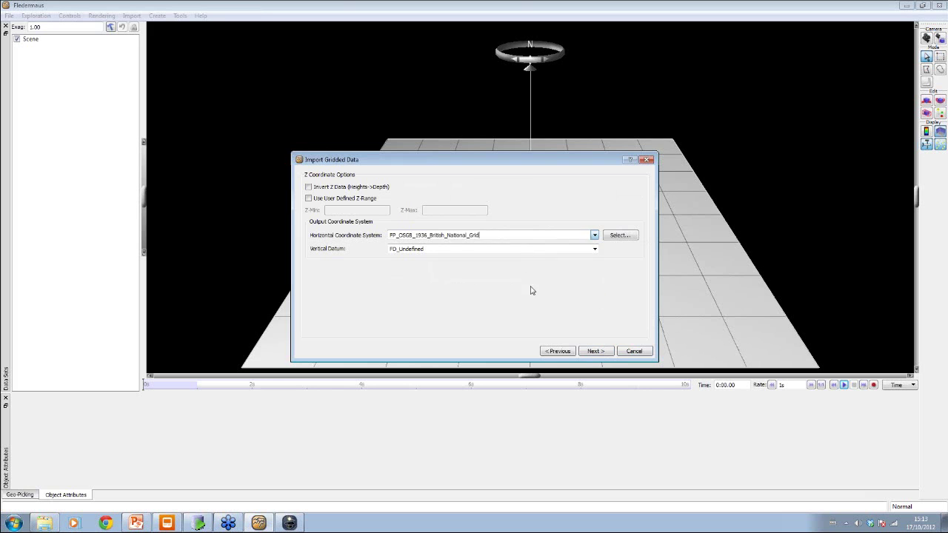
pyautogui.click(595, 351)
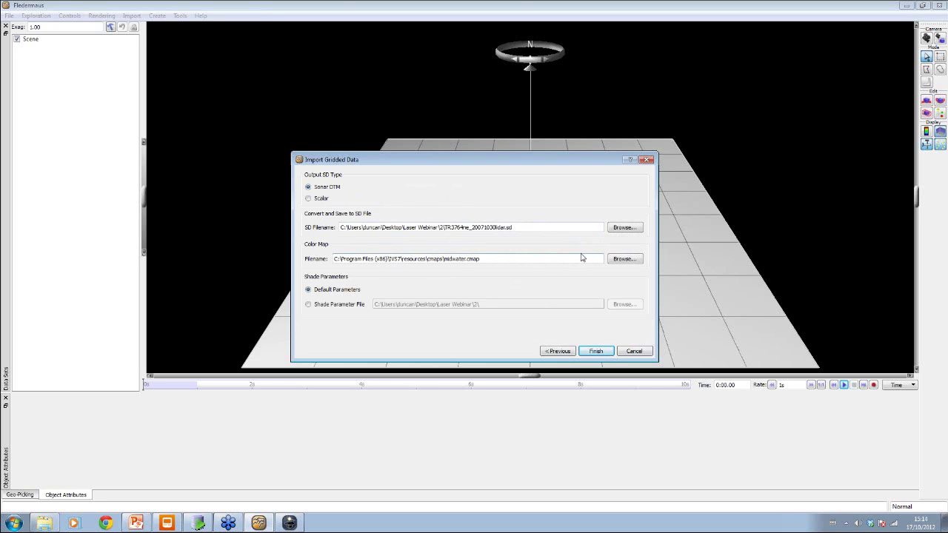
# Assign the topographic.cmap color map to the Sonar DTM output and finish importing TR3764ne_20071030lidar.sd.
pyautogui.click(624, 259)
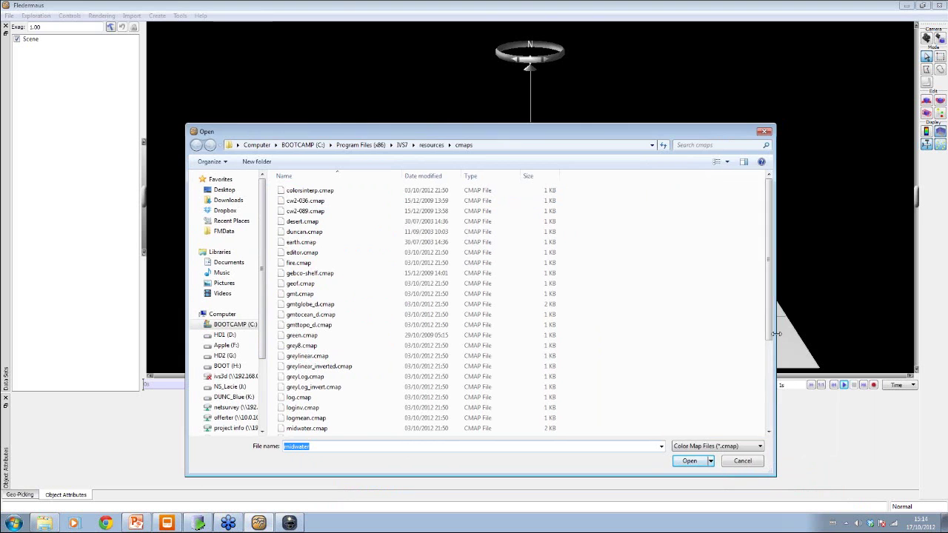
pyautogui.scroll(-5, 769, 334)
pyautogui.click(311, 399)
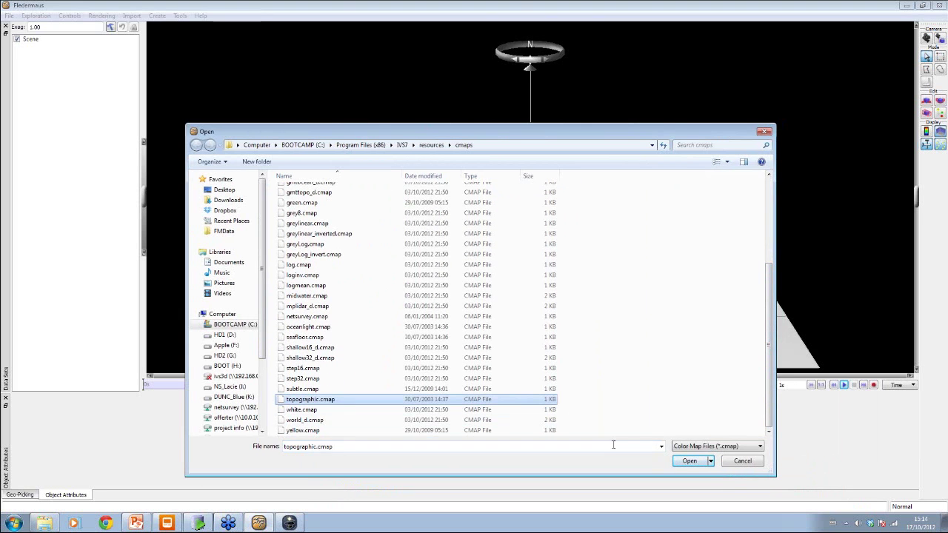
pyautogui.click(689, 460)
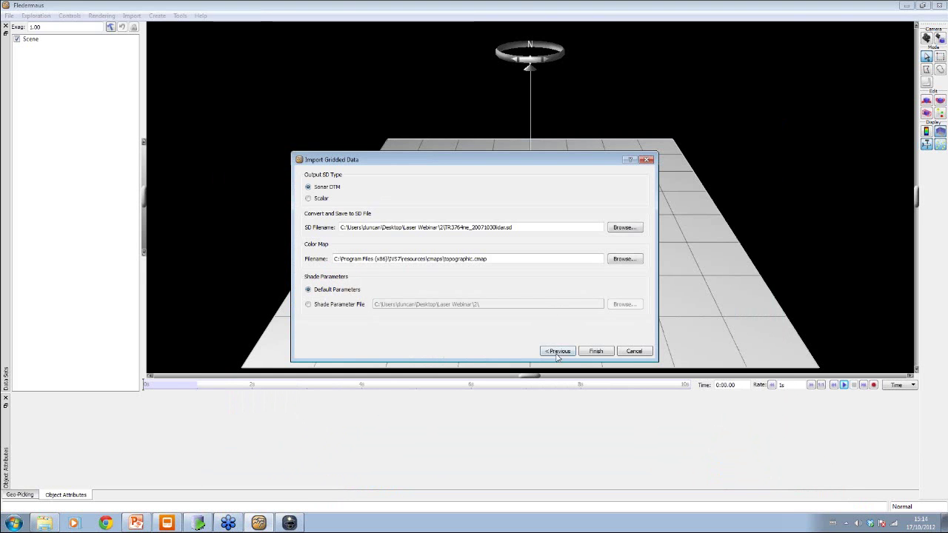
pyautogui.click(597, 351)
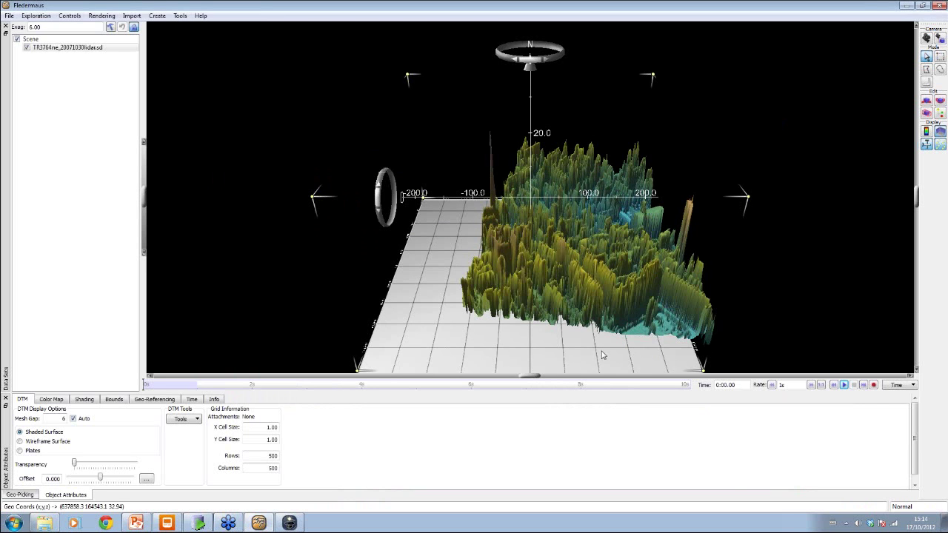
# Set the vertical exaggeration of the imported LiDAR scene to 1.
pyautogui.moveTo(528, 67); pyautogui.dragTo(572, 218)
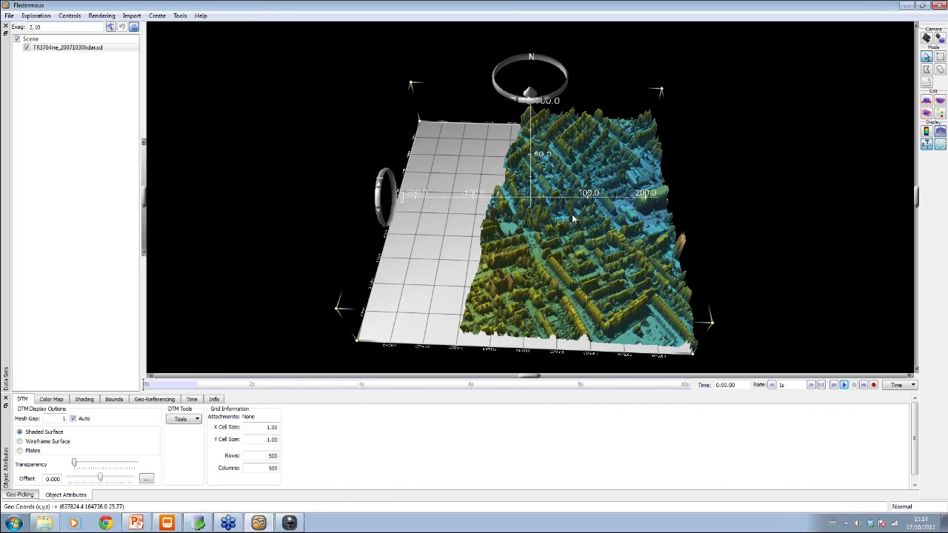
pyautogui.click(48, 49)
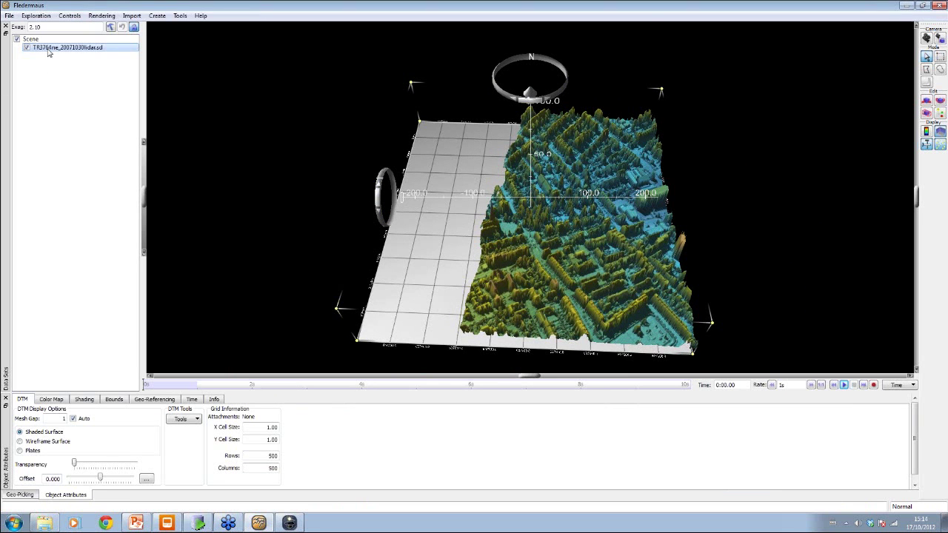
pyautogui.click(90, 65)
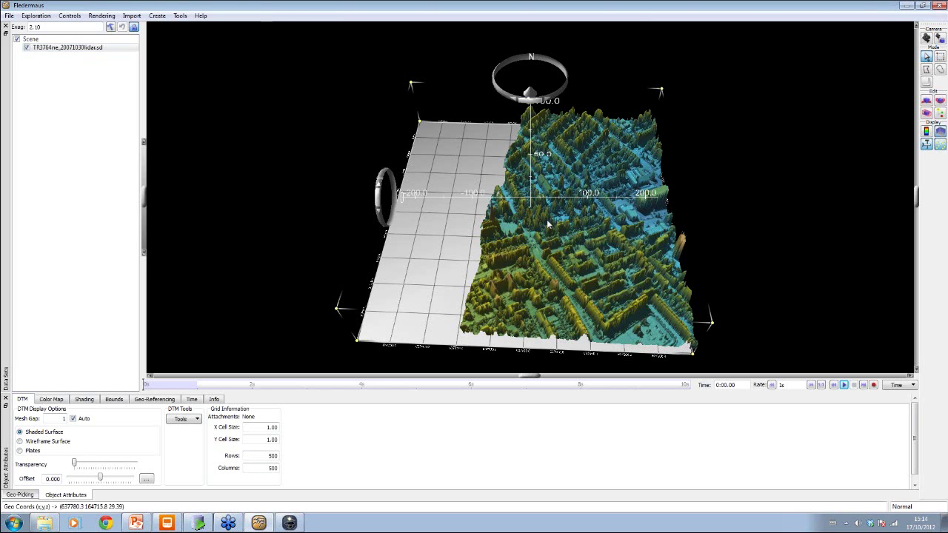
pyautogui.moveTo(56, 27); pyautogui.dragTo(28, 27)
pyautogui.write('1')
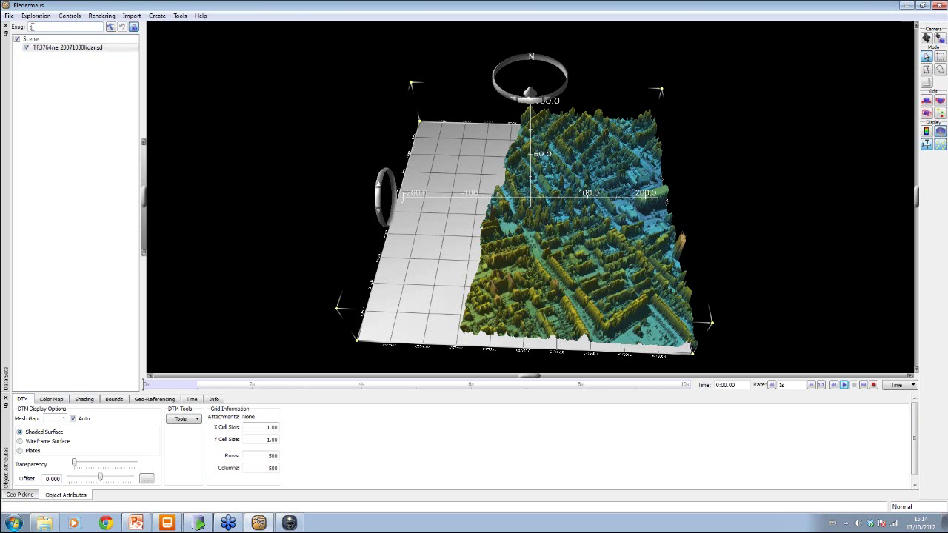
pyautogui.press('Return')
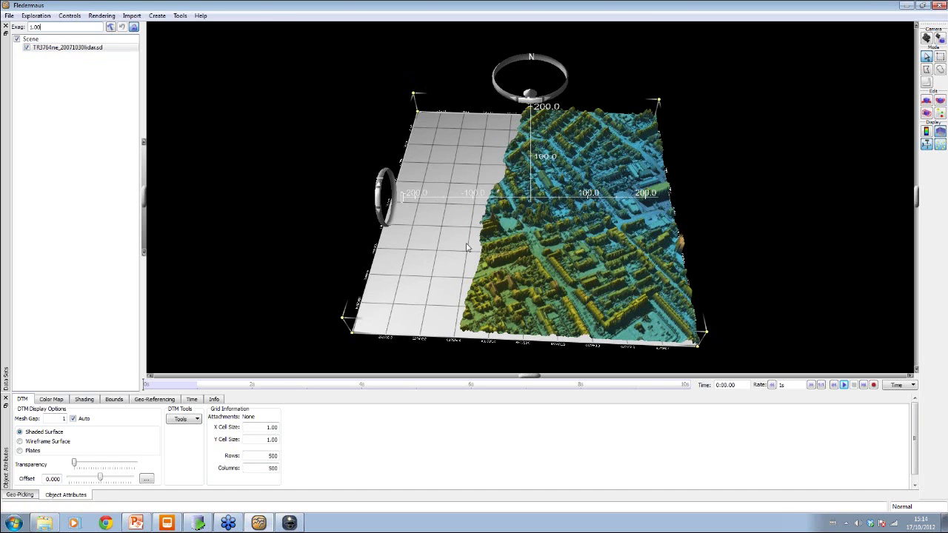
pyautogui.moveTo(561, 241); pyautogui.dragTo(563, 245)
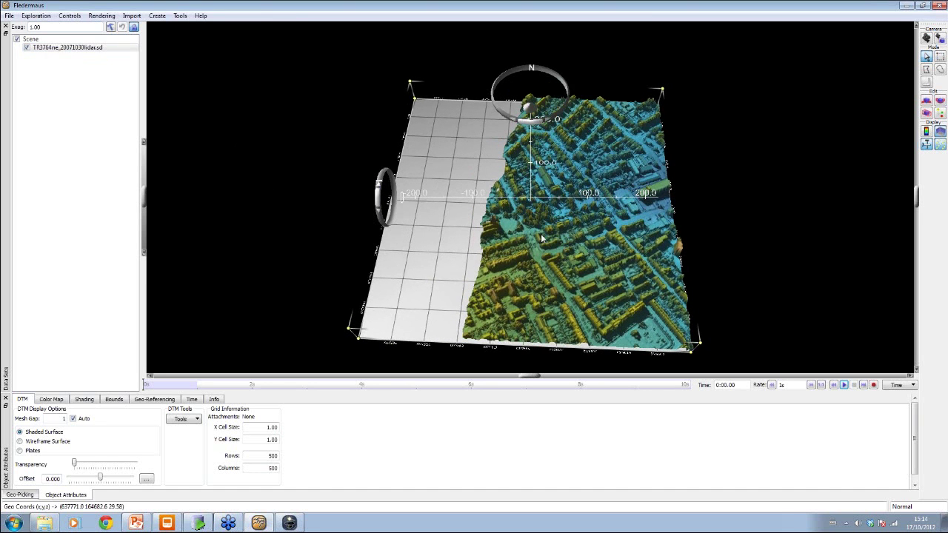
pyautogui.click(180, 16)
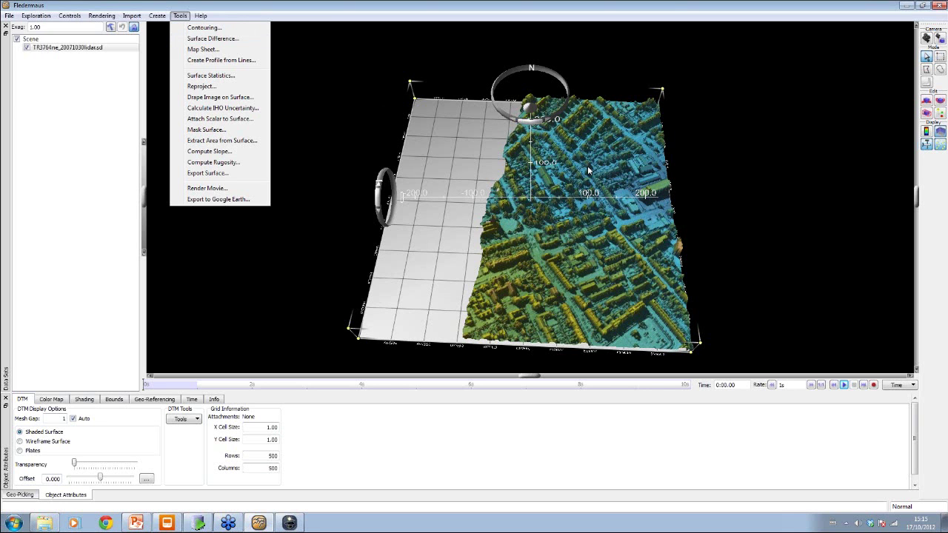
pyautogui.click(668, 16)
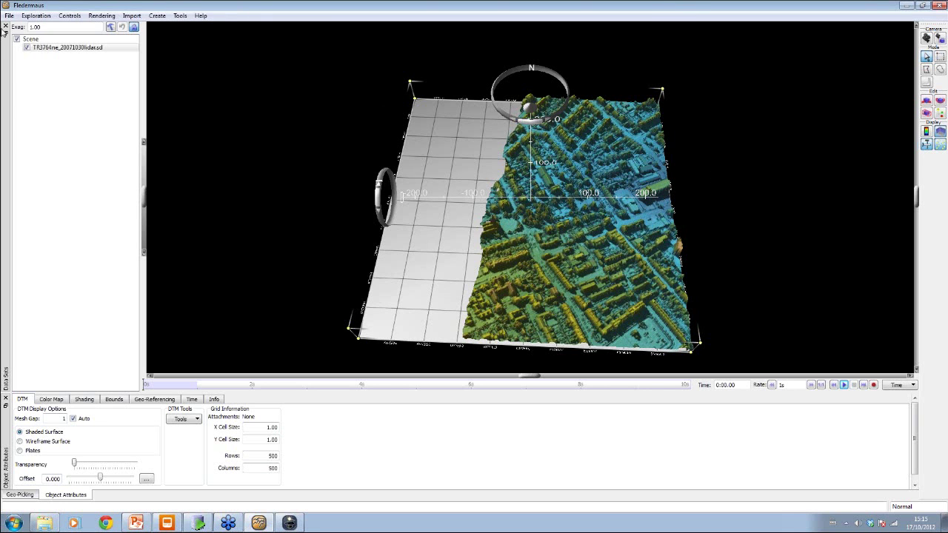
# Minimize Fledermaus, present the slide "Building a Laser Project in DMagic" in PowerPoint, and end the slide show there.
pyautogui.click(936, 9)
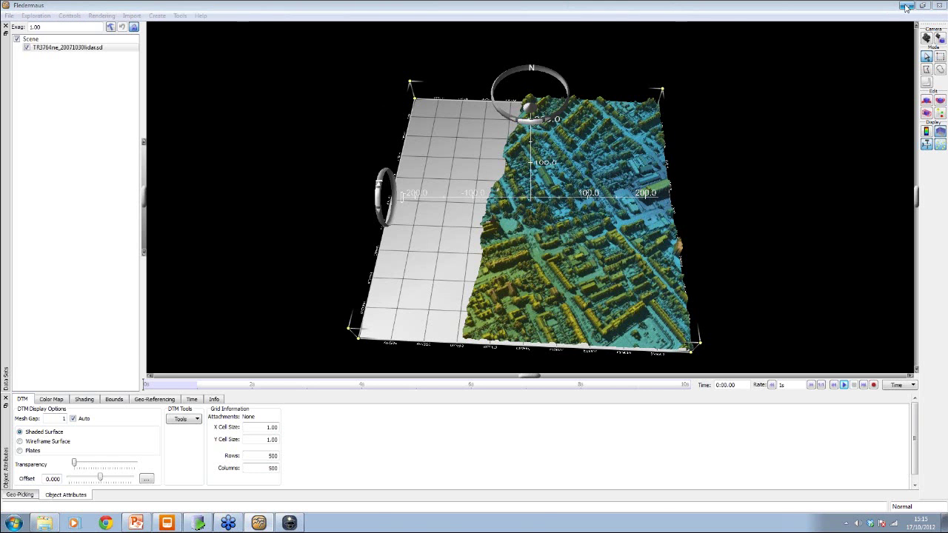
pyautogui.click(904, 5)
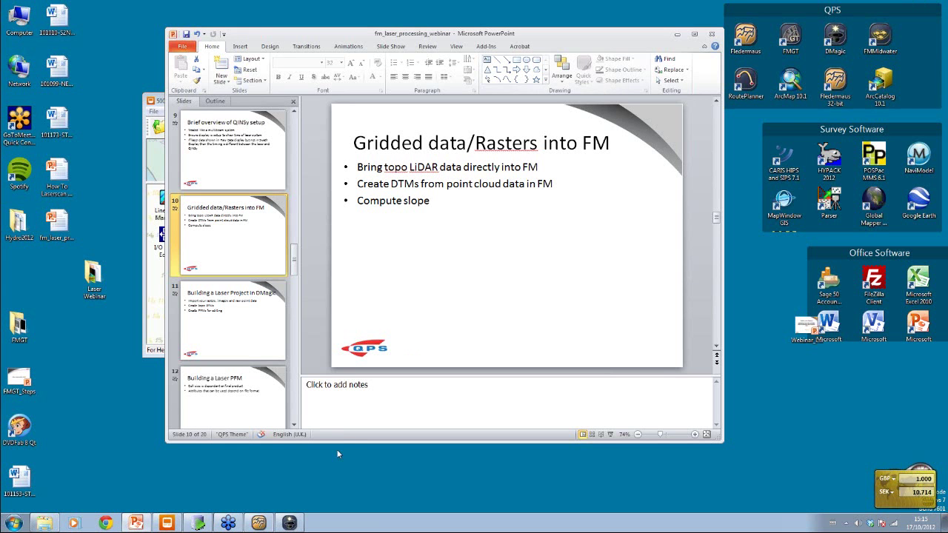
pyautogui.click(611, 434)
pyautogui.press('Right')
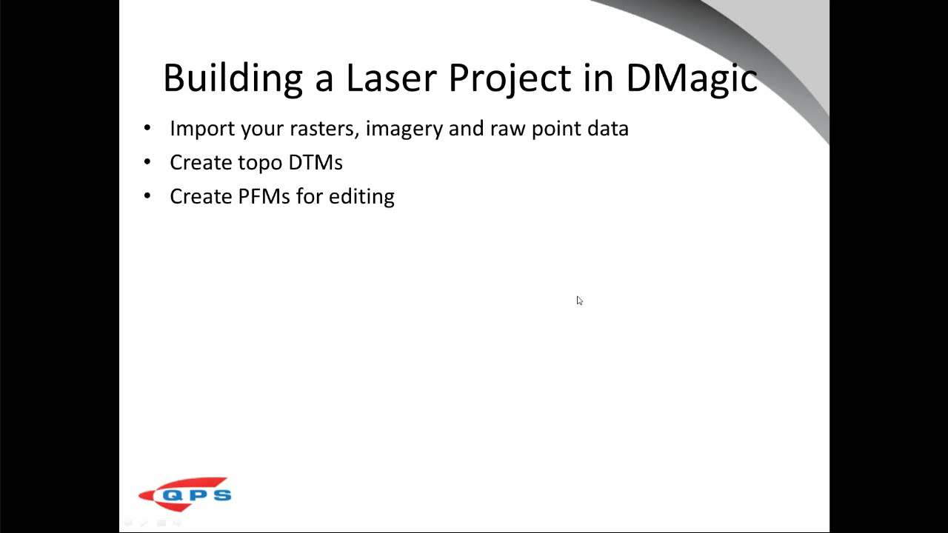
pyautogui.press('Escape')
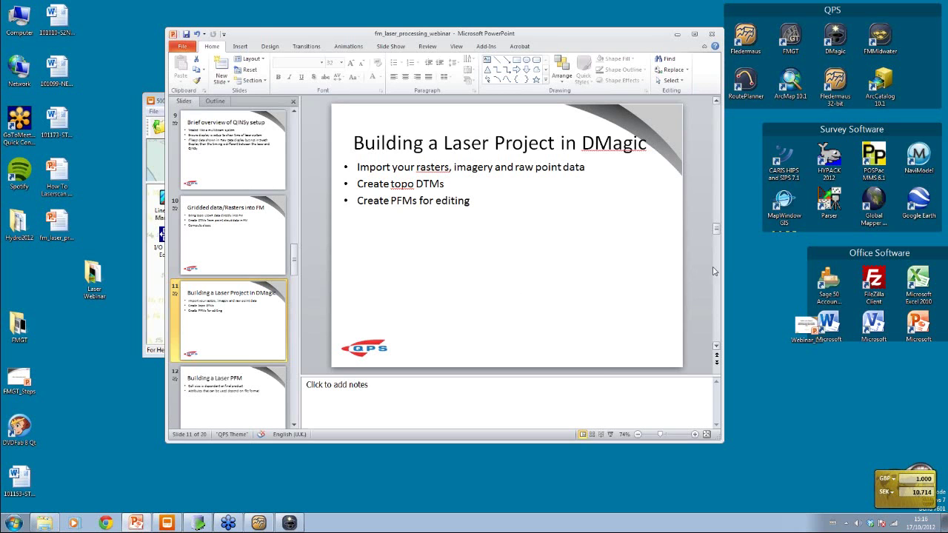
# Switch to DMagic and create a project named Webinar with the horizontal coordinate system FP_OSGB_1936_British_National_Grid.
pyautogui.click(290, 522)
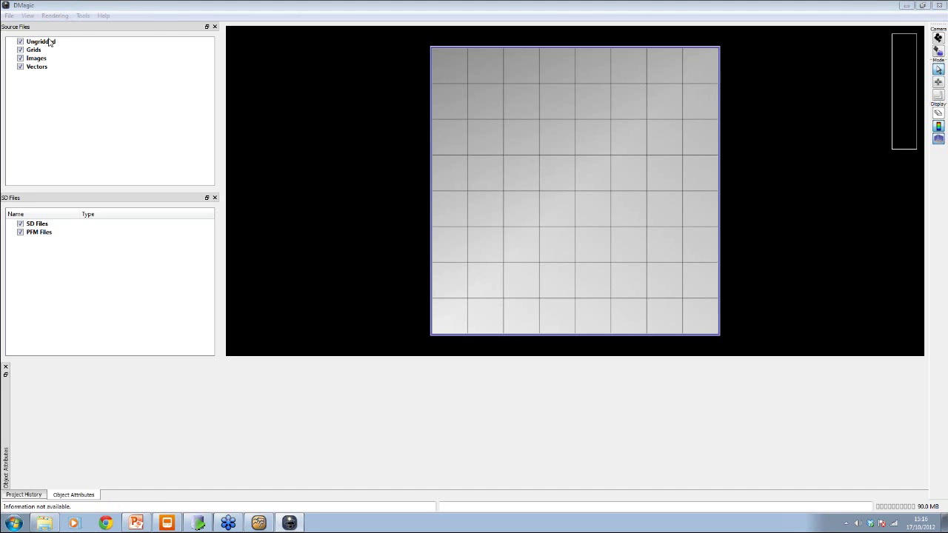
pyautogui.click(9, 15)
pyautogui.click(33, 28)
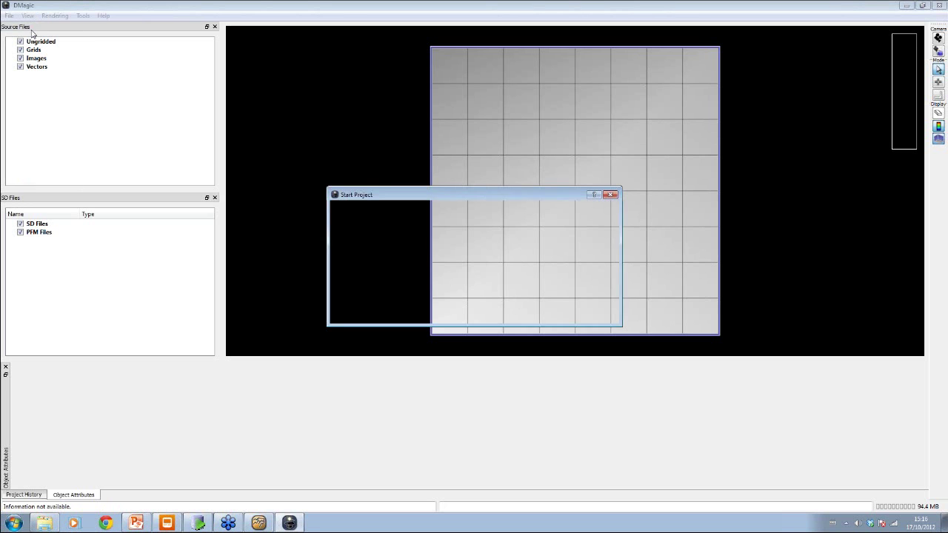
pyautogui.write('Webinar')
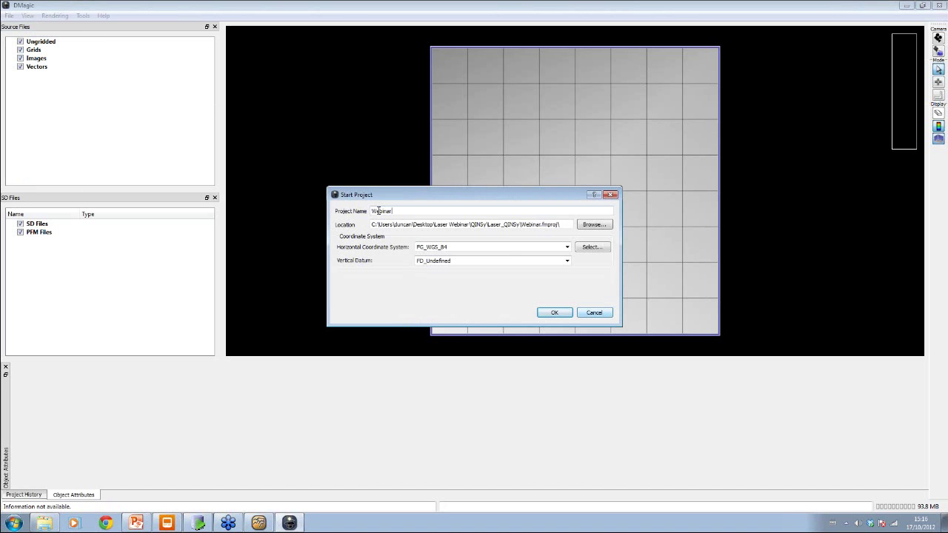
pyautogui.click(562, 246)
pyautogui.scroll(-5, 516, 296)
pyautogui.click(516, 306)
pyautogui.click(556, 312)
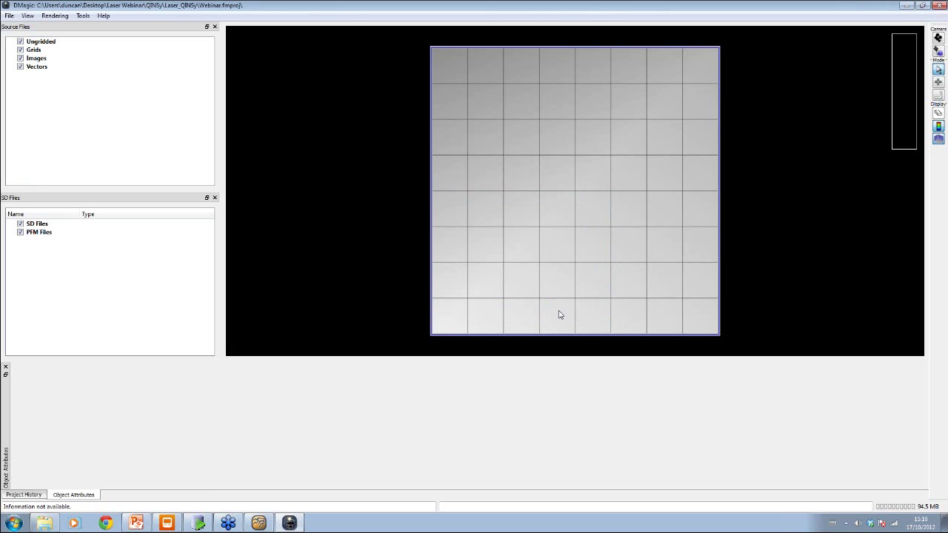
# Start an ungridded data import and add the *.qpd files from the Galloper directory in folder 3 of Laser Webinar on the desktop.
pyautogui.rightClick(45, 42)
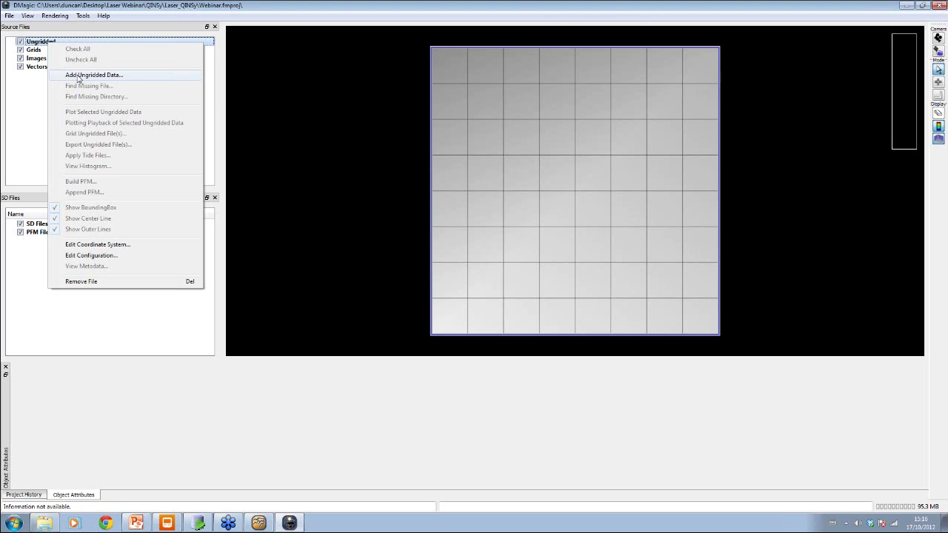
pyautogui.click(78, 77)
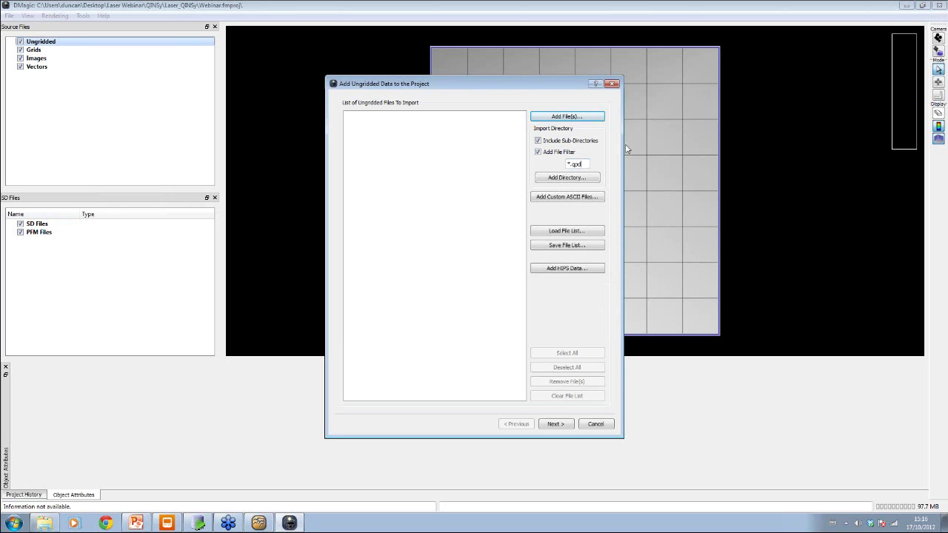
pyautogui.click(581, 179)
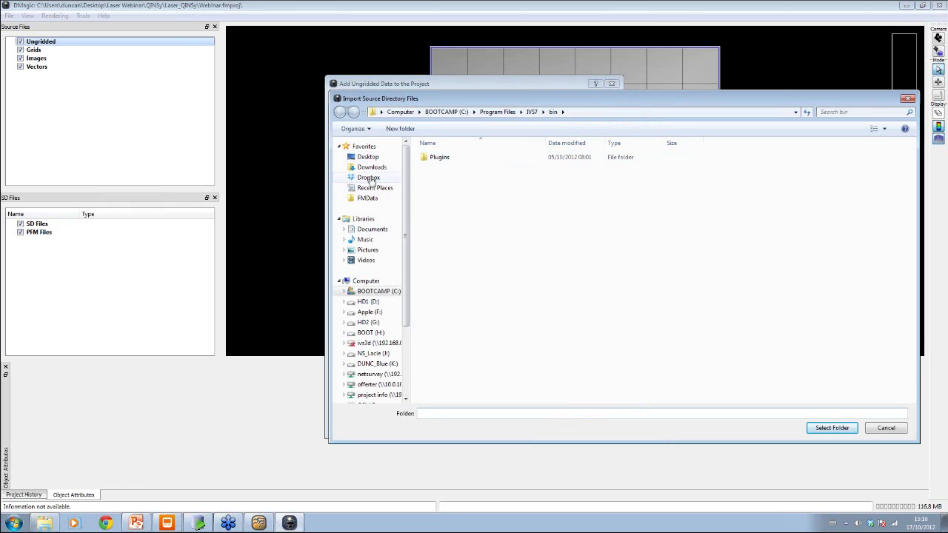
pyautogui.click(366, 156)
pyautogui.doubleClick(459, 210)
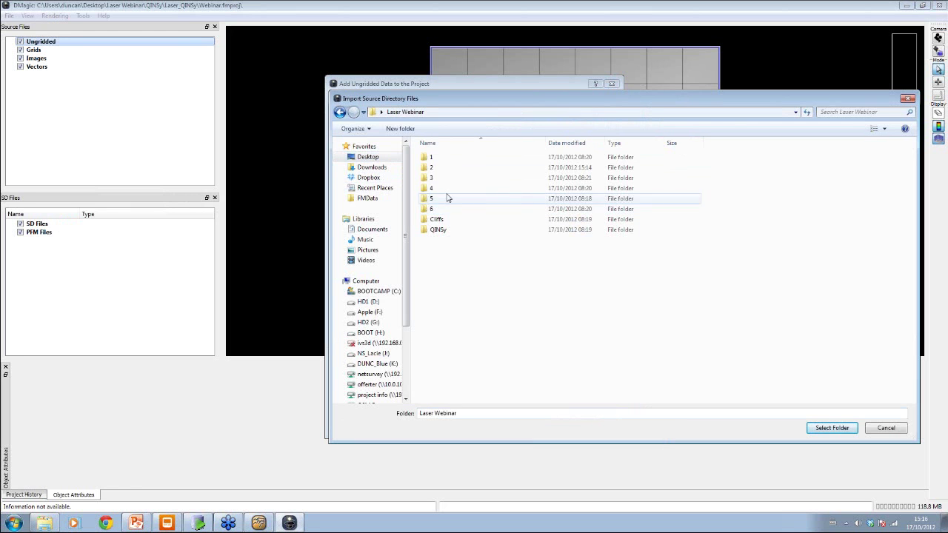
pyautogui.doubleClick(433, 178)
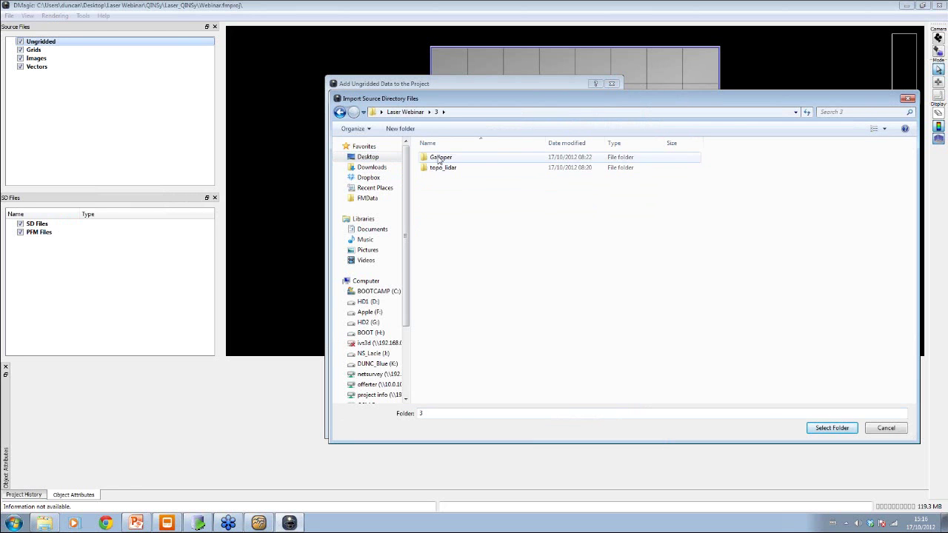
pyautogui.doubleClick(439, 159)
pyautogui.click(342, 112)
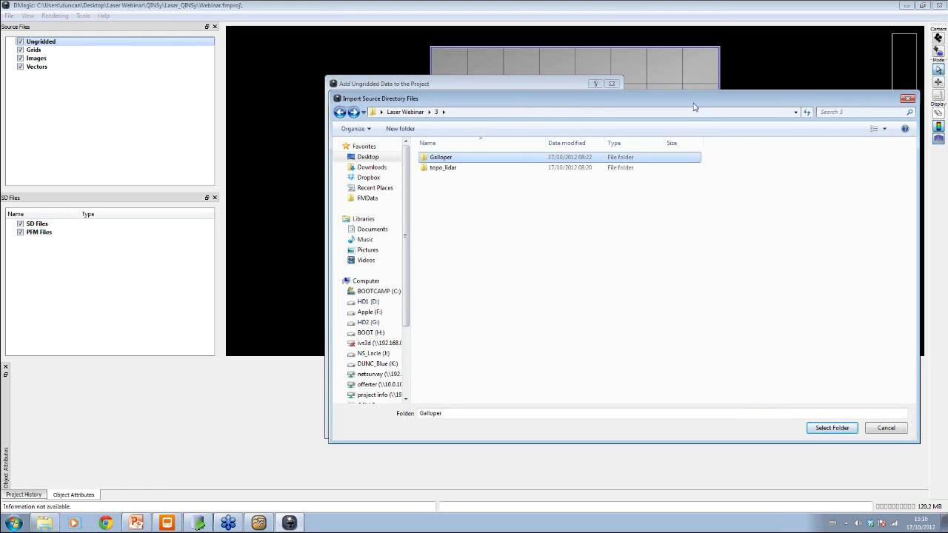
pyautogui.click(743, 429)
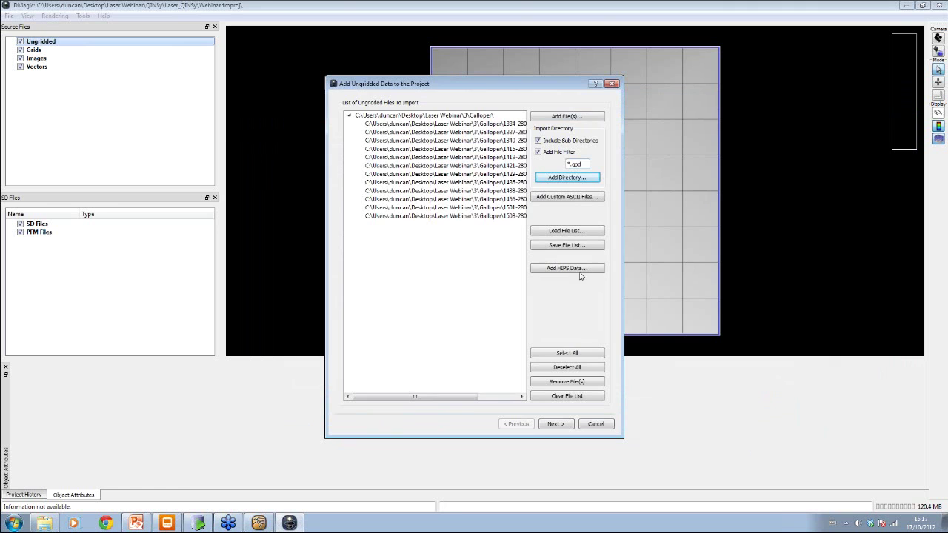
# Complete the ungridded import with horizontal coordinate system FP_OSGB_1936_British_National_Grid and vertical datum FD_Undefined, and bring all survey lines into view.
pyautogui.click(521, 396)
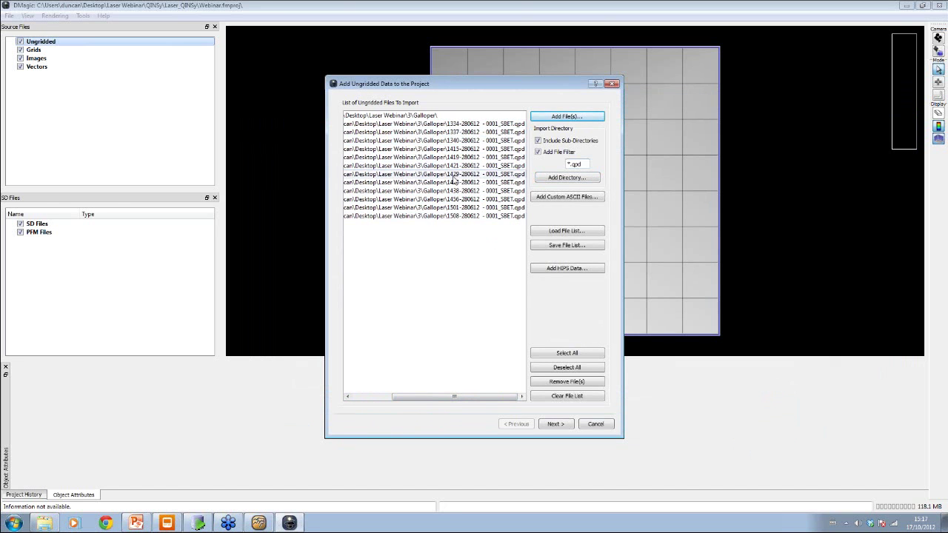
pyautogui.click(561, 426)
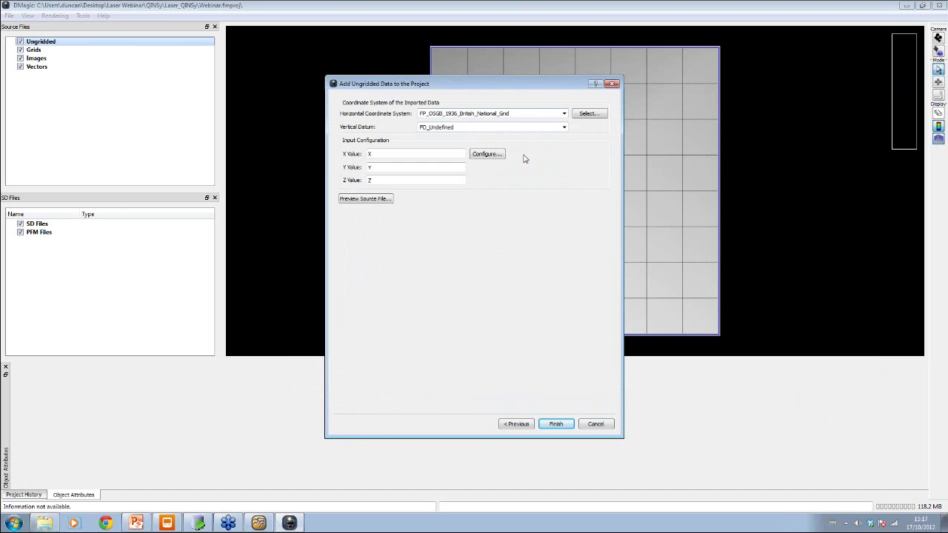
pyautogui.click(556, 424)
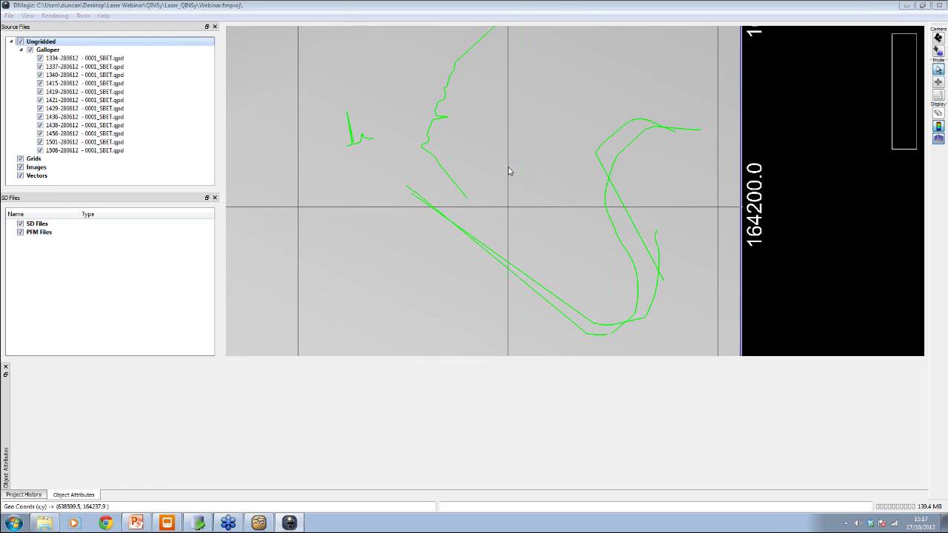
pyautogui.click(378, 6)
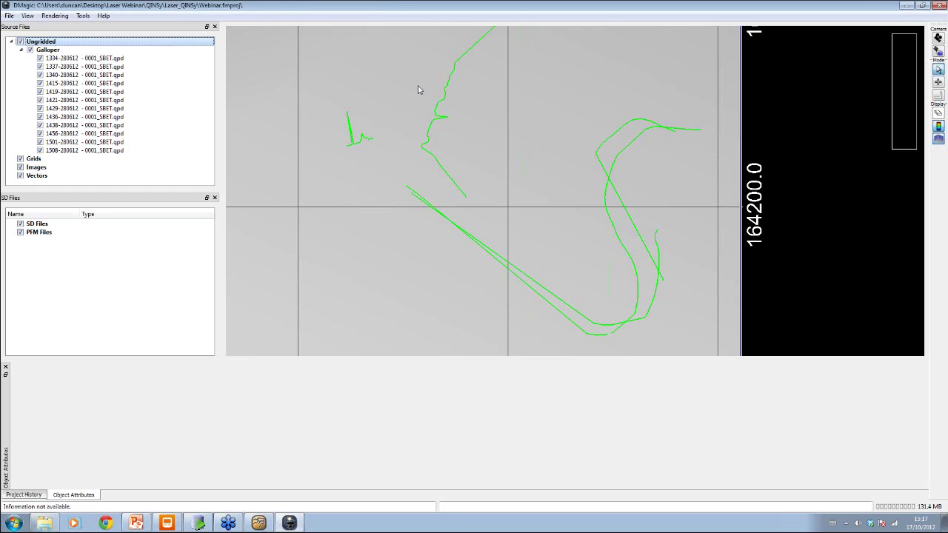
pyautogui.moveTo(500, 178); pyautogui.dragTo(458, 183, button='middle')
pyautogui.scroll(-3, 458, 186)
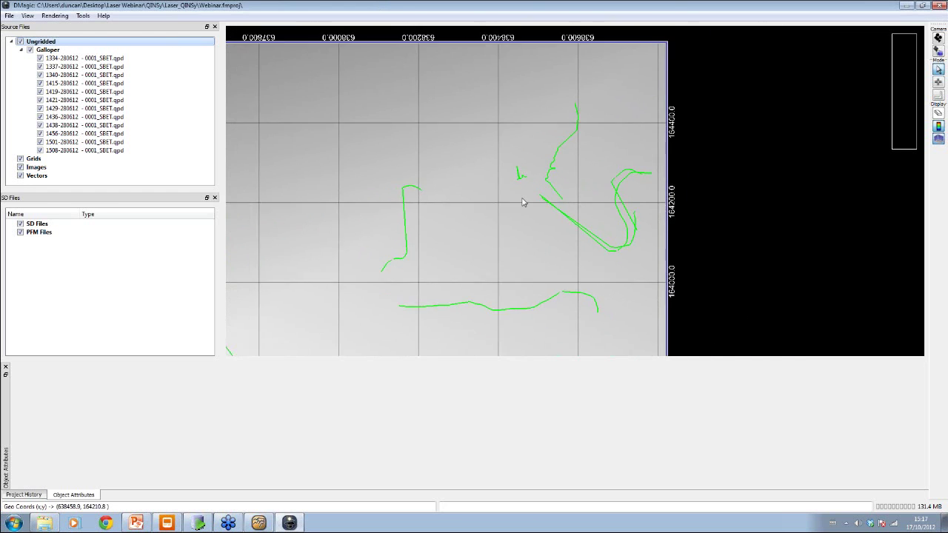
pyautogui.scroll(-3, 593, 218)
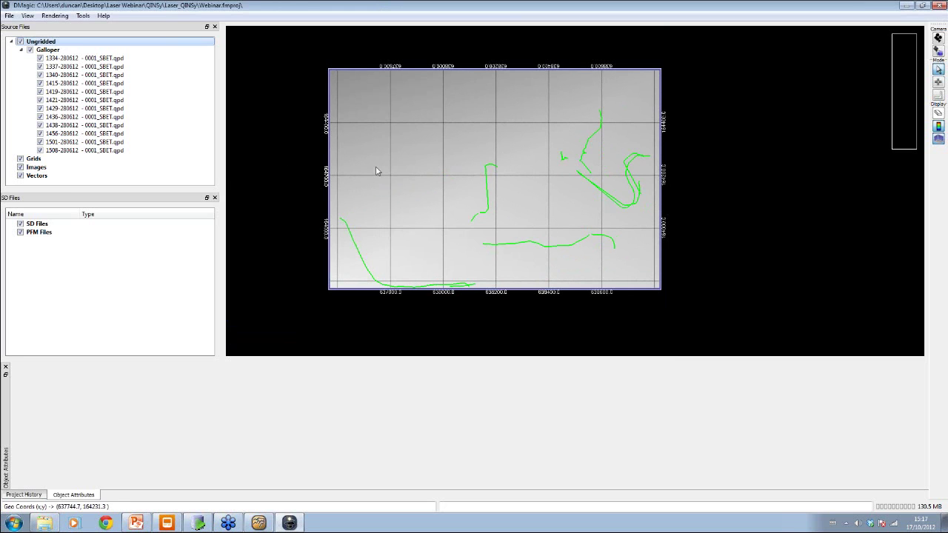
# Add the aerial image CCO_Aerial_Photo_Ramsgate_OSGB from folder 3 of Laser Webinar to the project's images.
pyautogui.rightClick(37, 169)
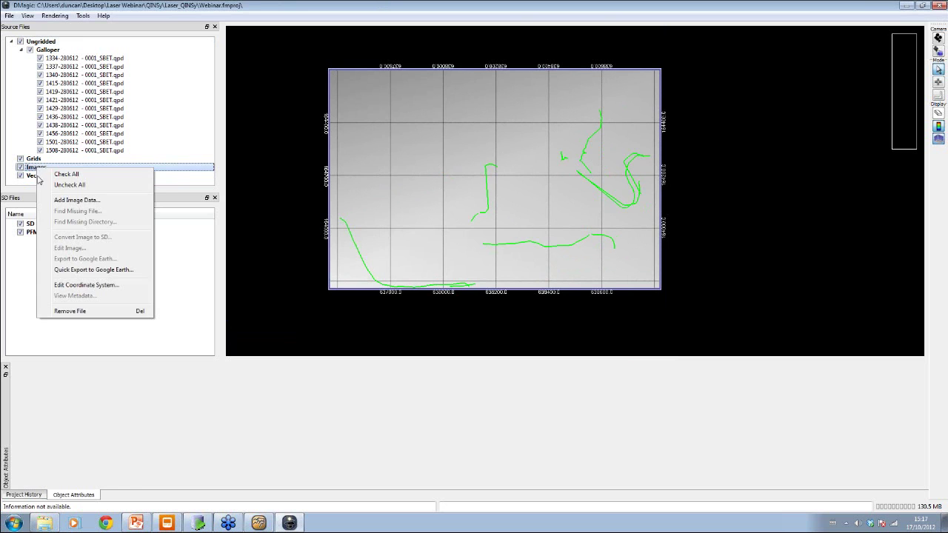
pyautogui.click(70, 200)
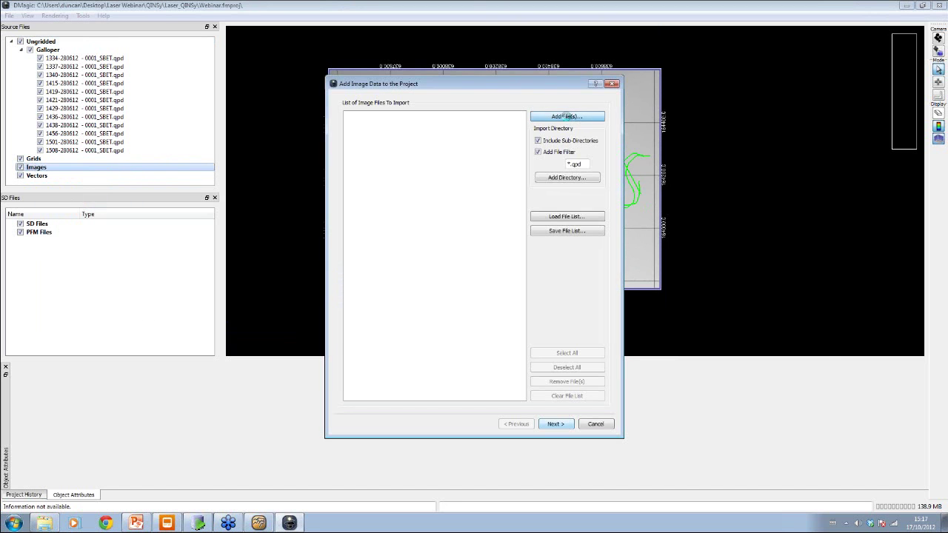
pyautogui.click(567, 115)
pyautogui.click(347, 113)
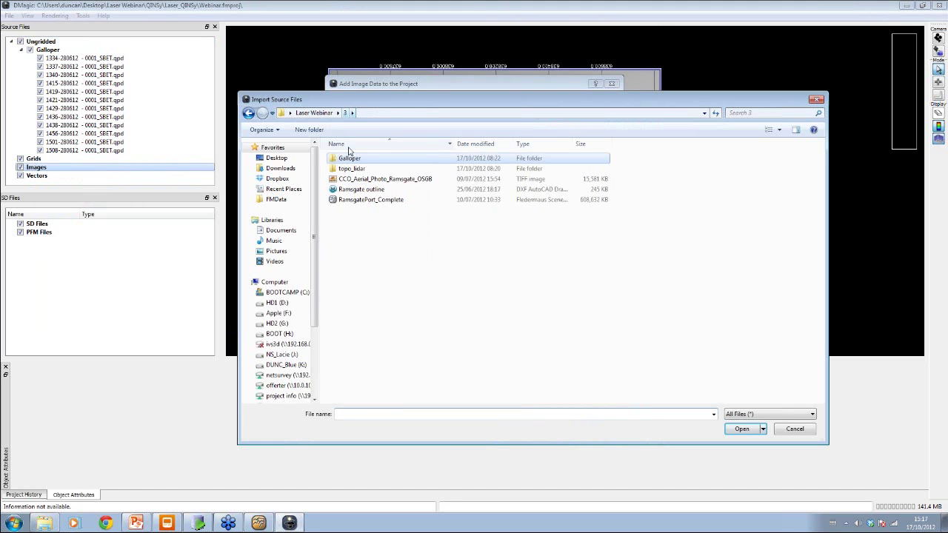
pyautogui.click(370, 179)
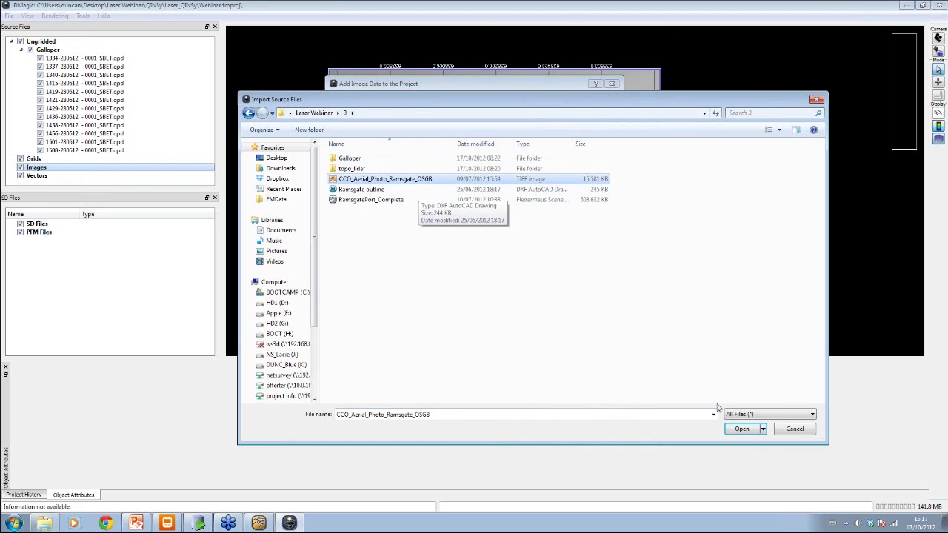
pyautogui.click(747, 429)
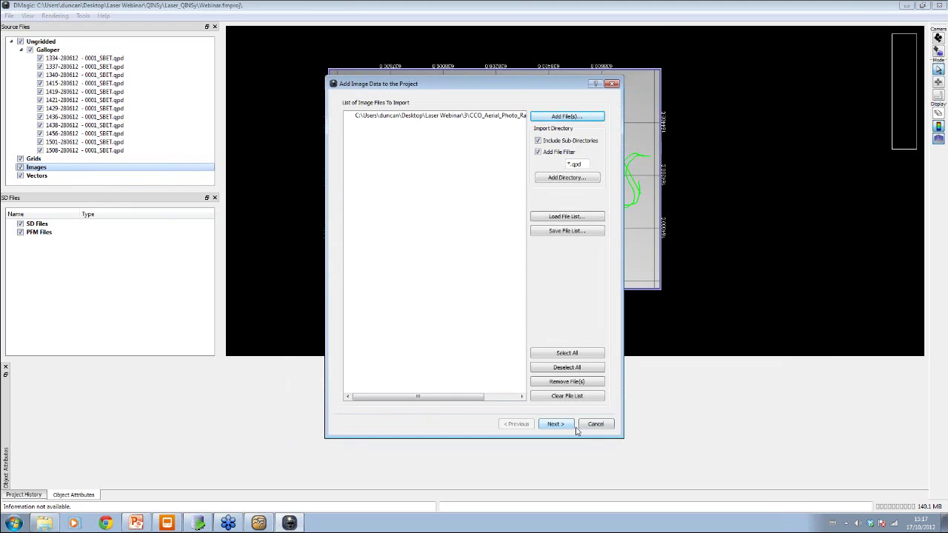
pyautogui.click(561, 425)
pyautogui.click(554, 424)
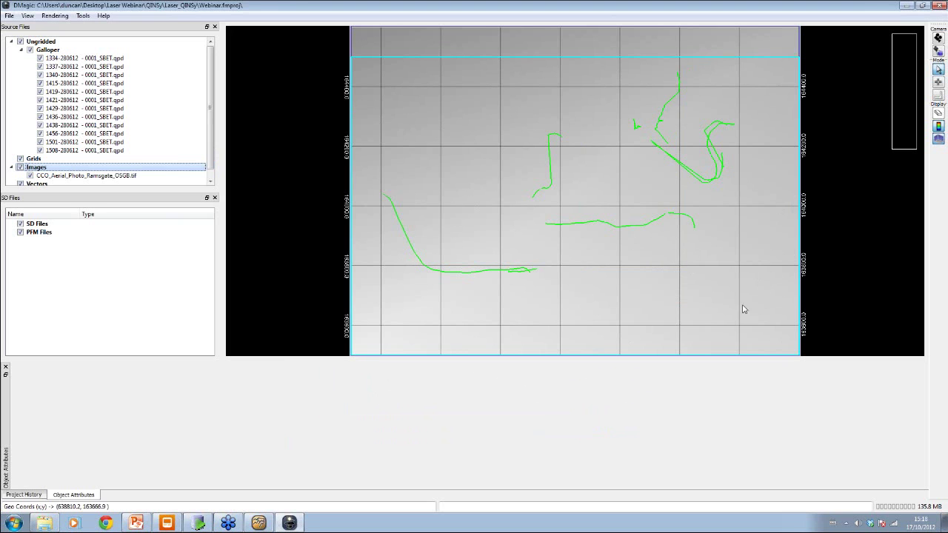
# Convert the Ramsgate aerial photo to an SD file named CCO_Aerial_Photo_Ramsgate_OSGB in the project's Output SD folder.
pyautogui.click(64, 177)
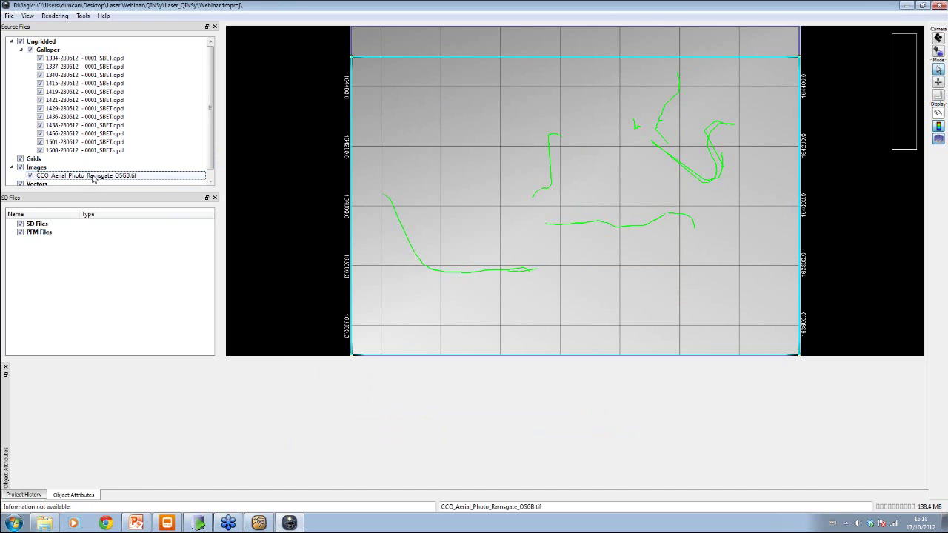
pyautogui.rightClick(94, 178)
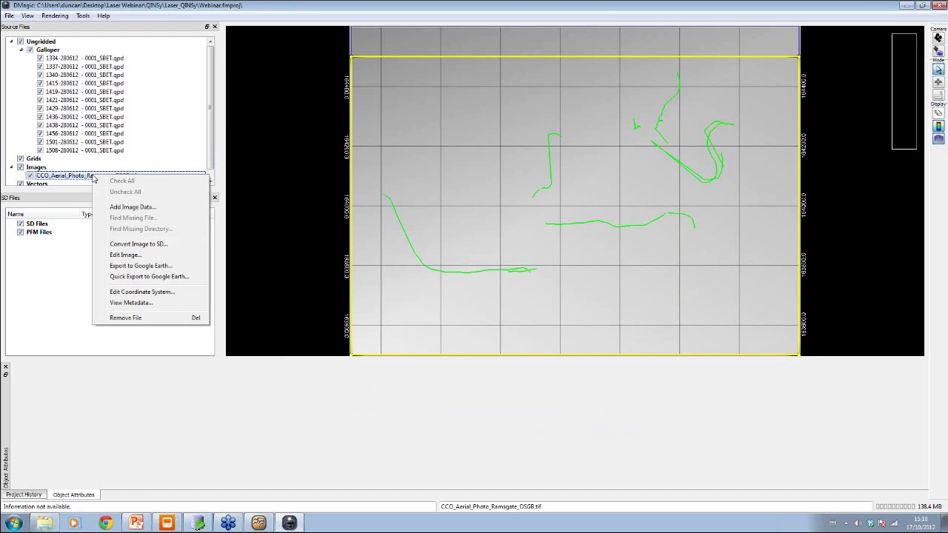
pyautogui.click(151, 245)
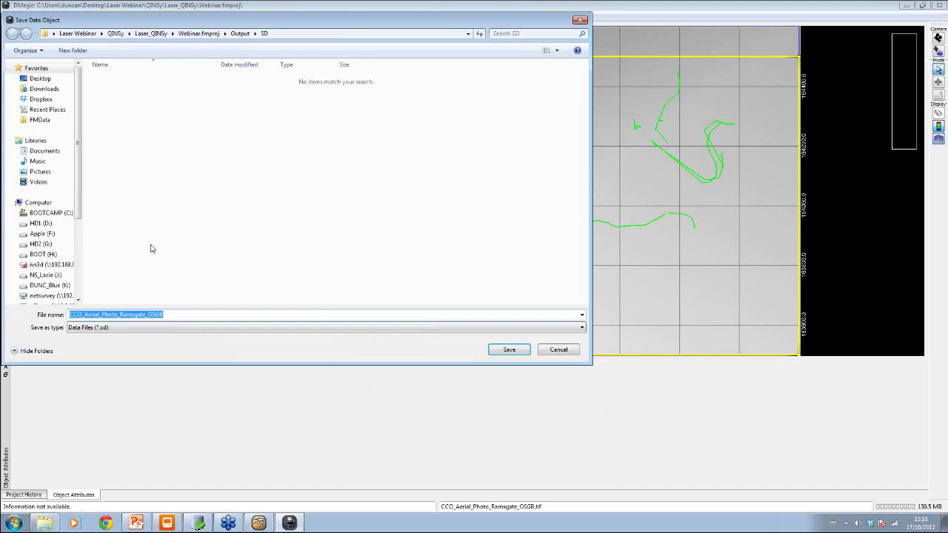
pyautogui.click(507, 351)
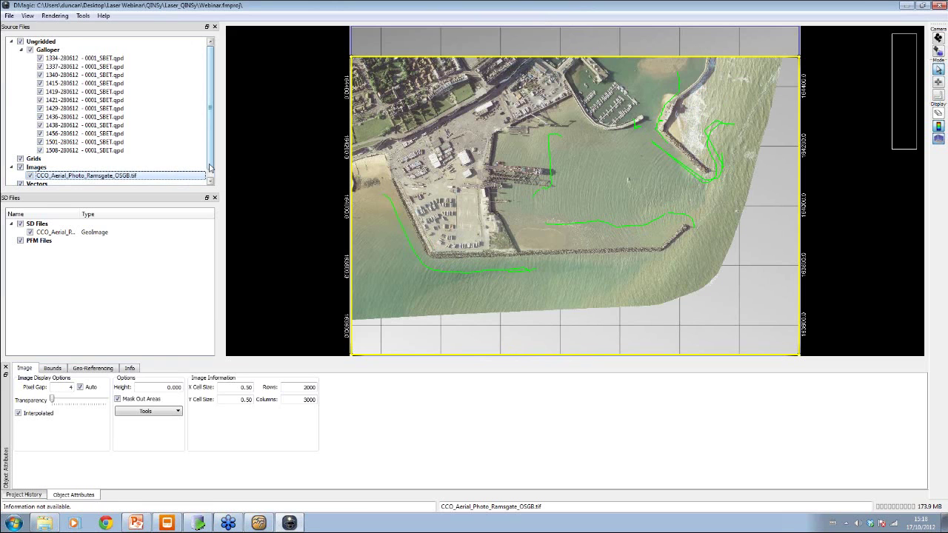
# Add the vector file Ramsgate outline.DXF to the project with horizontal coordinate system FP_OSGB_1936_British_National_Grid and vertical datum FD_Undefined.
pyautogui.scroll(-1, 51, 180)
pyautogui.rightClick(37, 178)
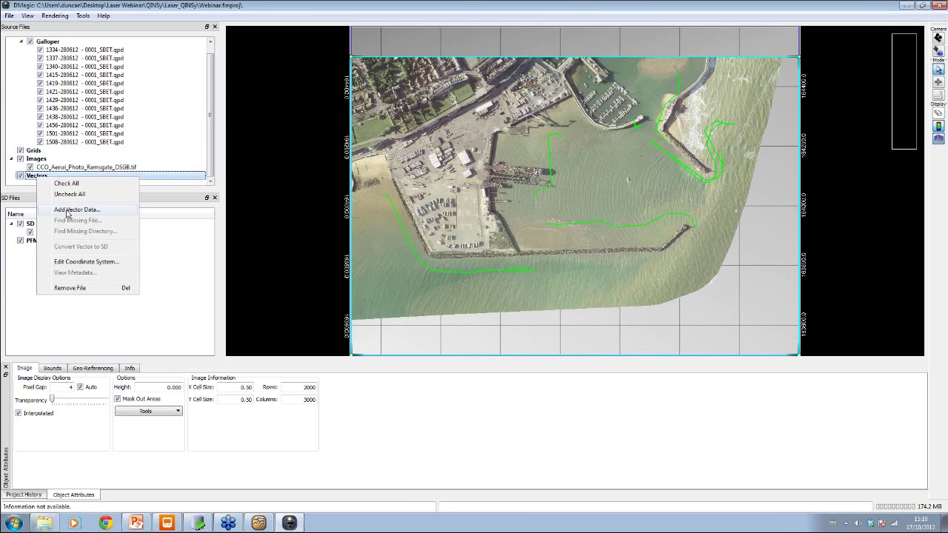
pyautogui.click(68, 211)
pyautogui.click(562, 116)
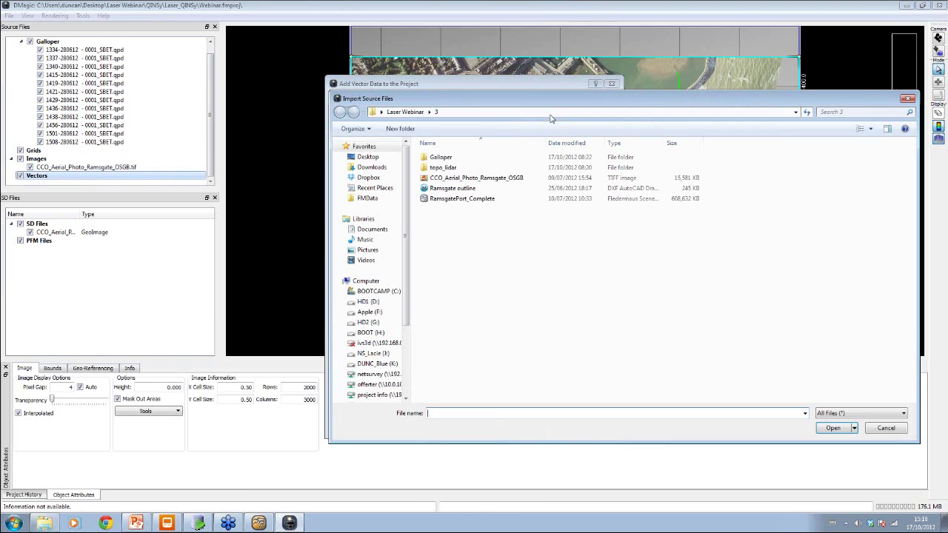
pyautogui.click(459, 189)
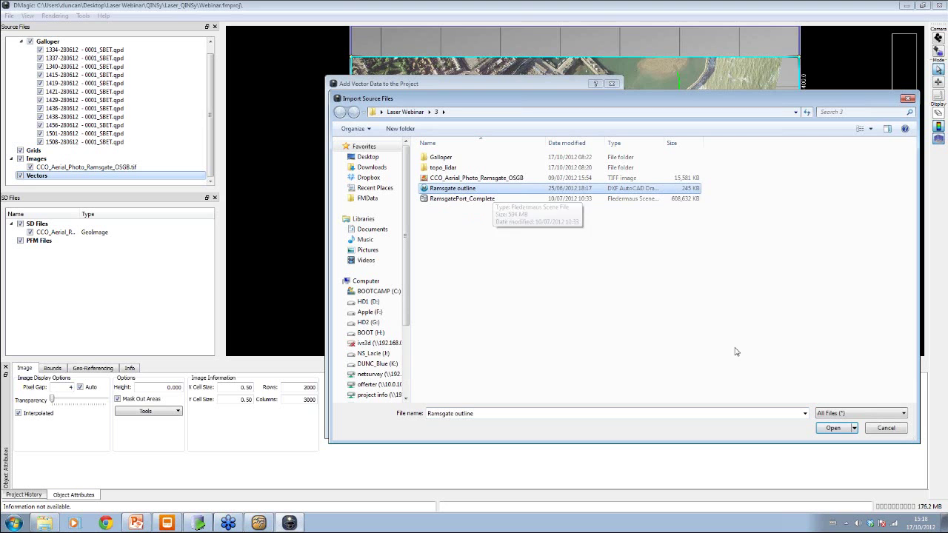
pyautogui.click(833, 428)
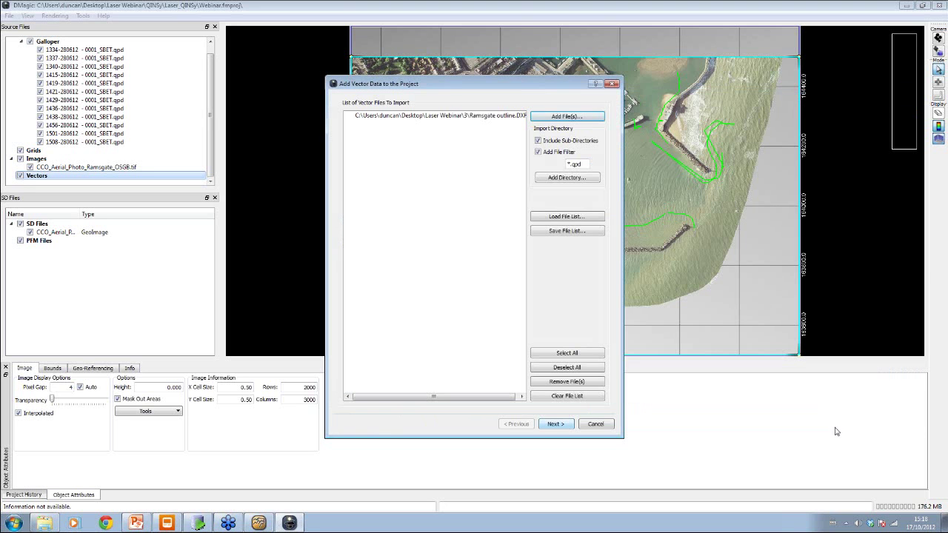
pyautogui.click(556, 424)
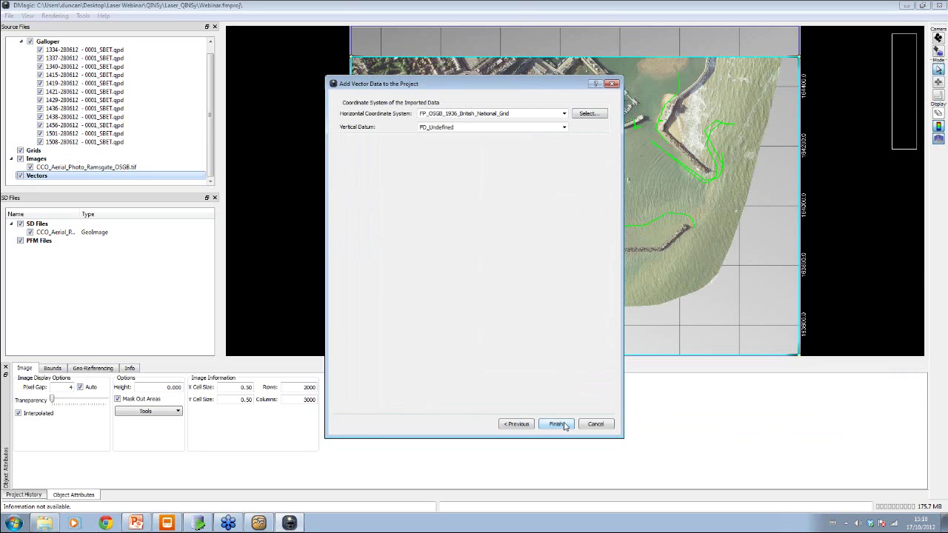
pyautogui.click(556, 423)
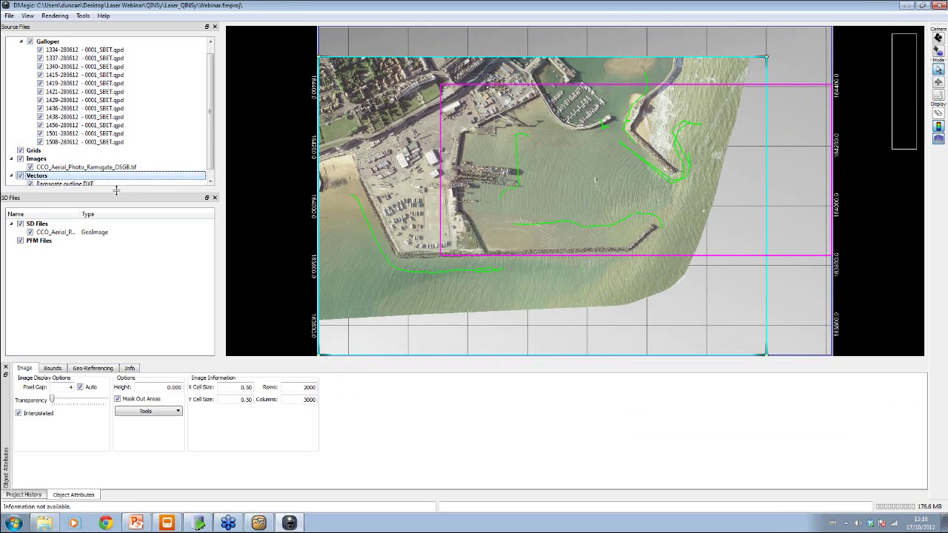
# Convert the Ramsgate outline.DXF vector to an SD file and dismiss the conversion summary.
pyautogui.scroll(-1, 209, 165)
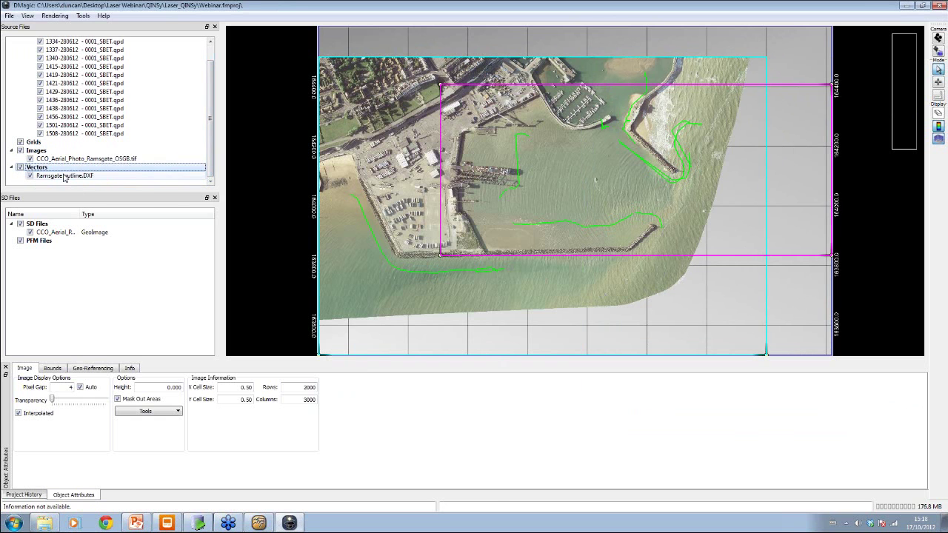
pyautogui.rightClick(78, 177)
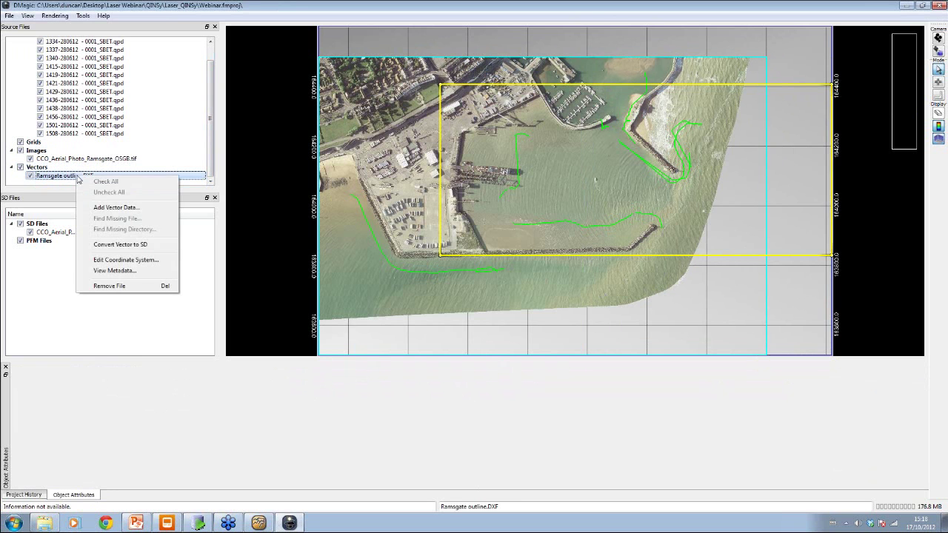
pyautogui.click(126, 244)
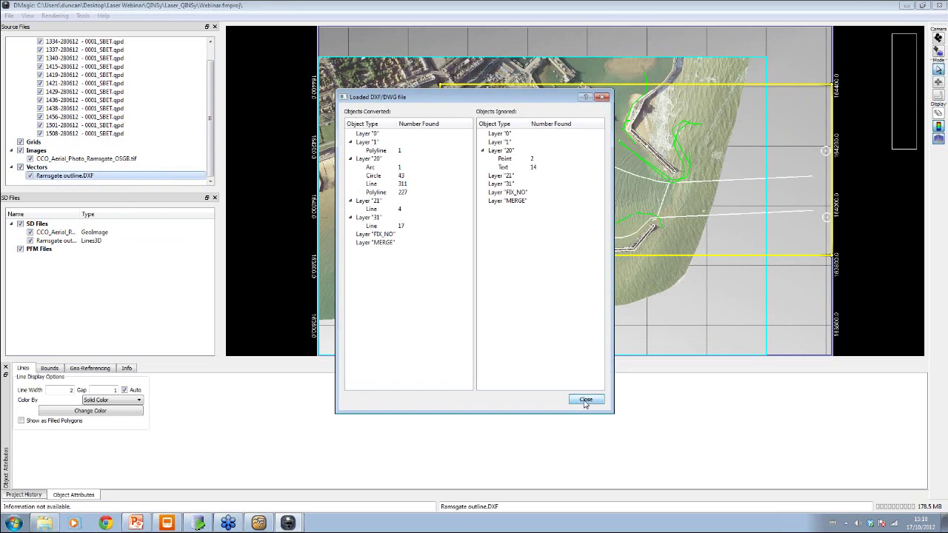
pyautogui.click(586, 401)
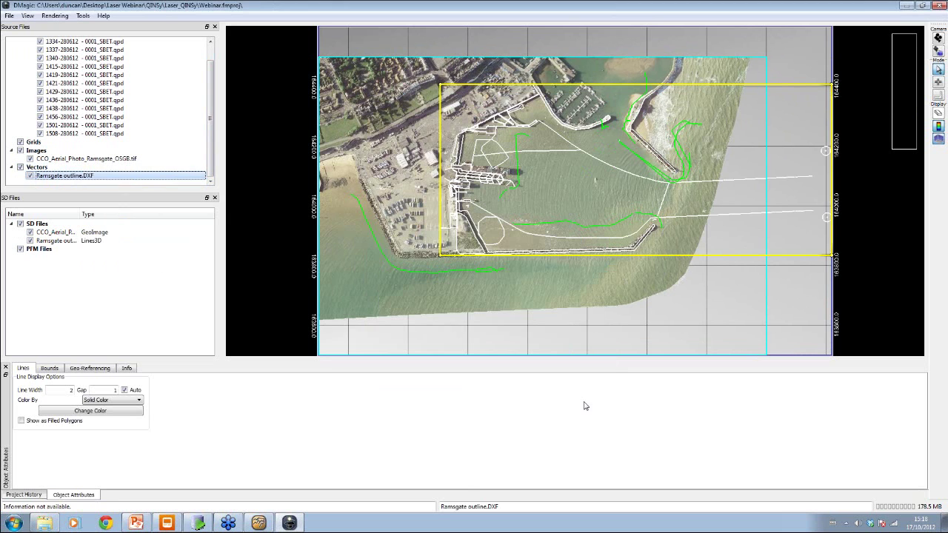
# Change the solid colour of the Ramsgate outline 3D lines to black.
pyautogui.click(67, 240)
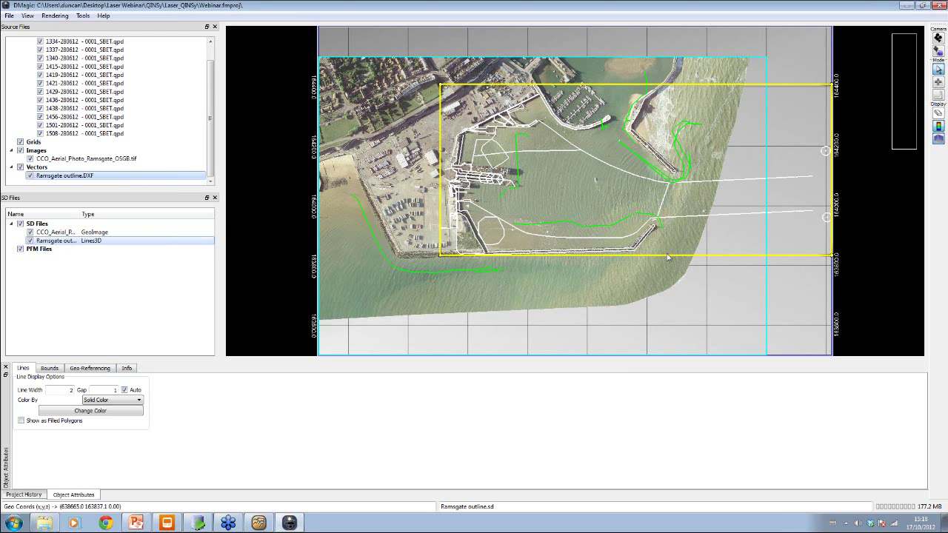
pyautogui.click(115, 412)
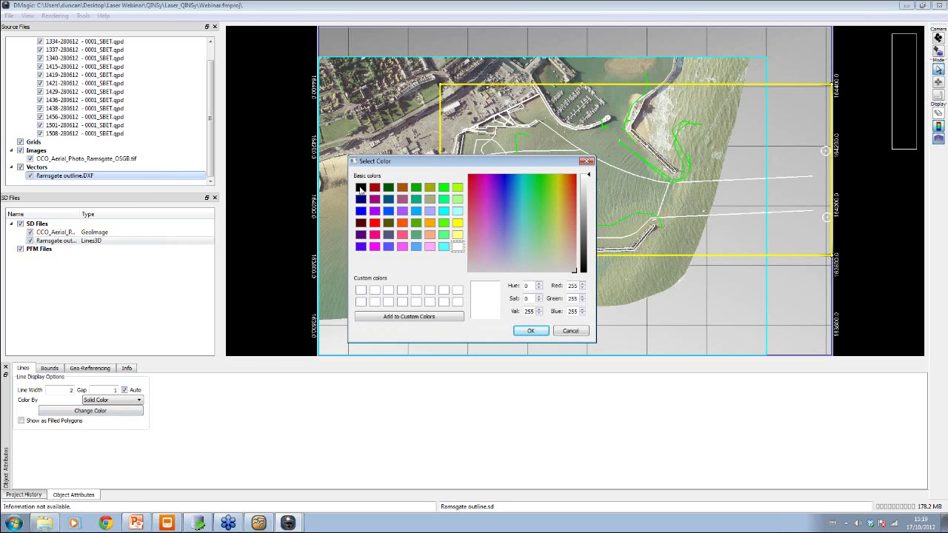
pyautogui.click(360, 187)
pyautogui.click(532, 331)
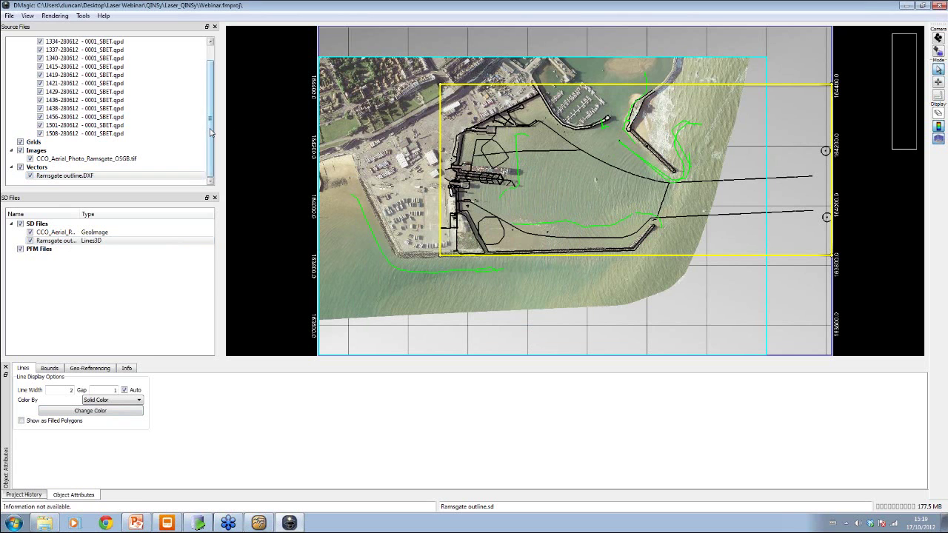
# Start a gridded data import and add all the lidar .asc files from the topo_lidar folder.
pyautogui.scroll(1, 191, 84)
pyautogui.rightClick(32, 158)
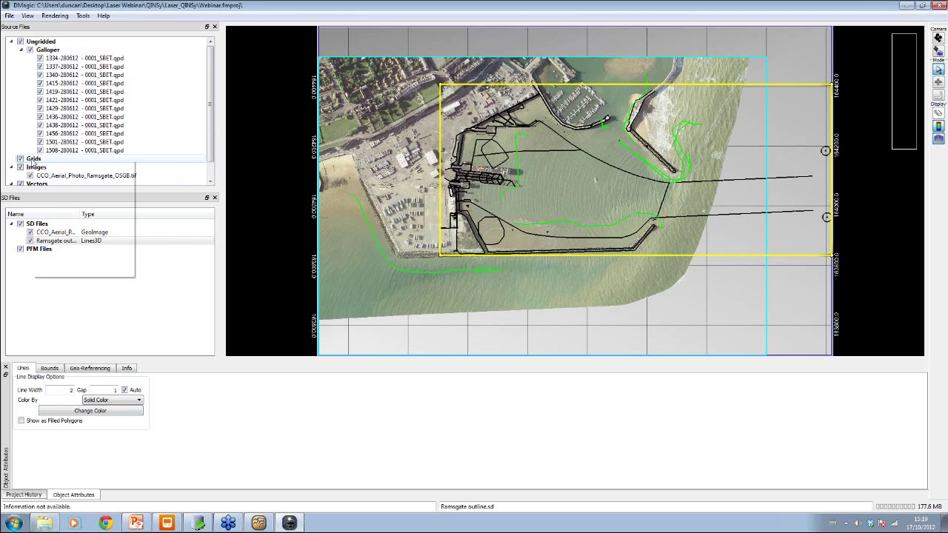
pyautogui.click(73, 191)
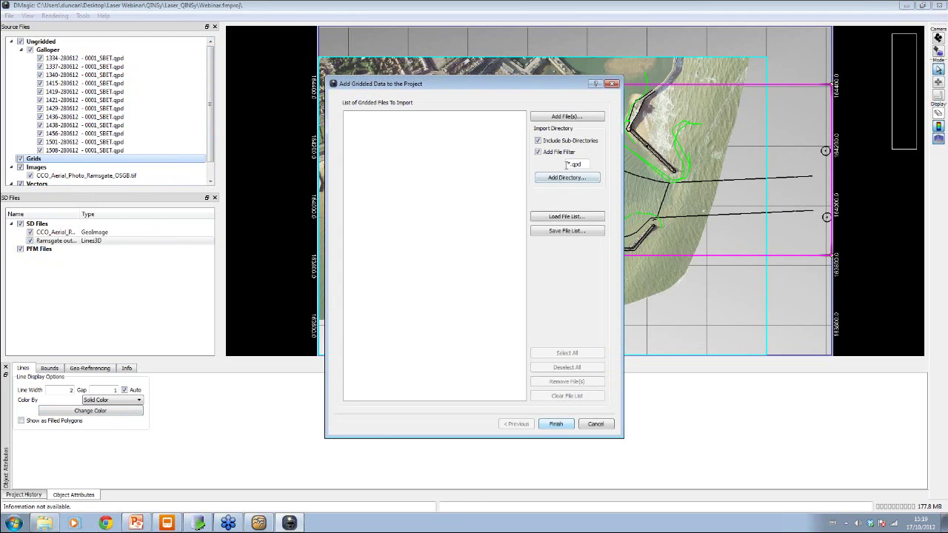
pyautogui.click(568, 118)
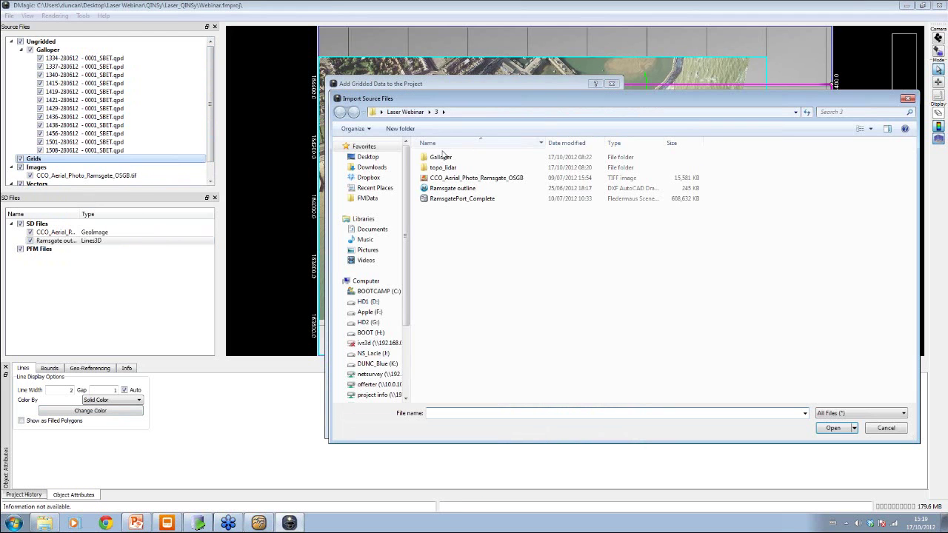
pyautogui.doubleClick(444, 168)
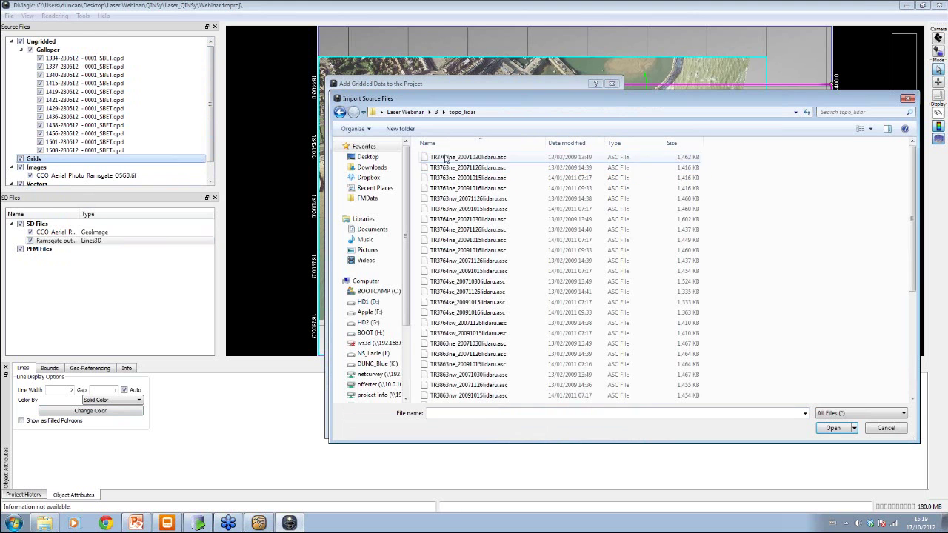
pyautogui.click(468, 157)
pyautogui.moveTo(912, 192); pyautogui.dragTo(912, 301)
pyautogui.keyDown('shift'); pyautogui.click(500, 398); pyautogui.keyUp('shift')
pyautogui.click(822, 428)
# Complete the gridded import with horizontal coordinate system FP_OSGB_1936_British_National_Grid and vertical datum FD_Undefined.
pyautogui.click(557, 425)
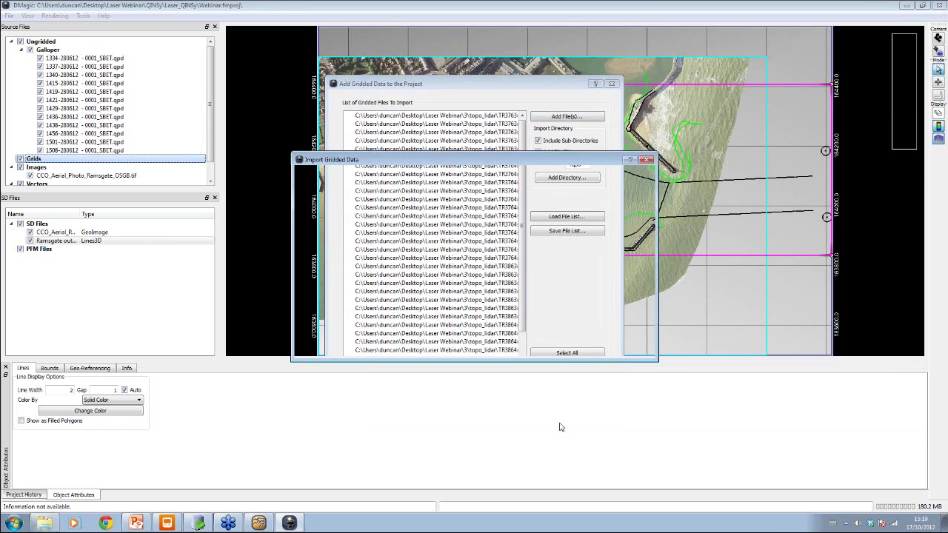
pyautogui.click(595, 351)
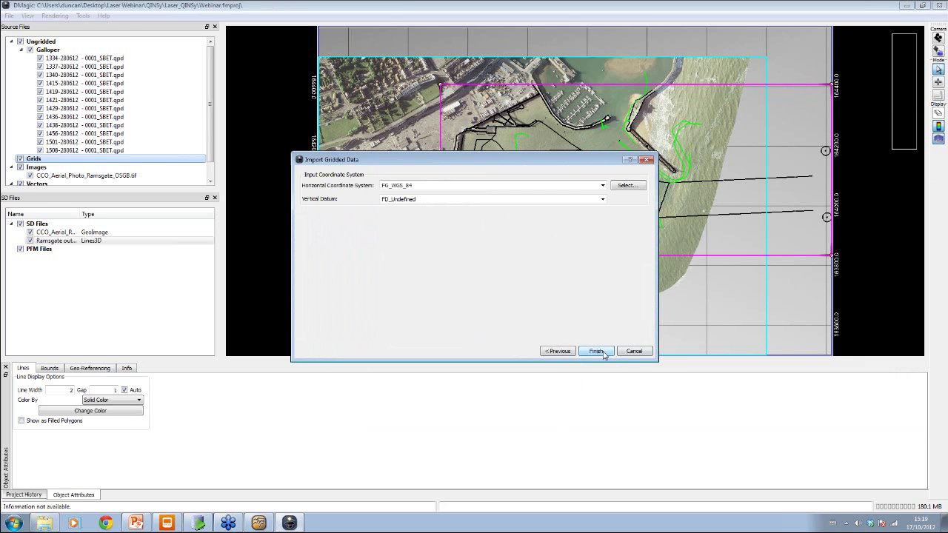
pyautogui.click(604, 186)
pyautogui.moveTo(603, 199); pyautogui.dragTo(604, 243)
pyautogui.moveTo(484, 264); pyautogui.dragTo(478, 245)
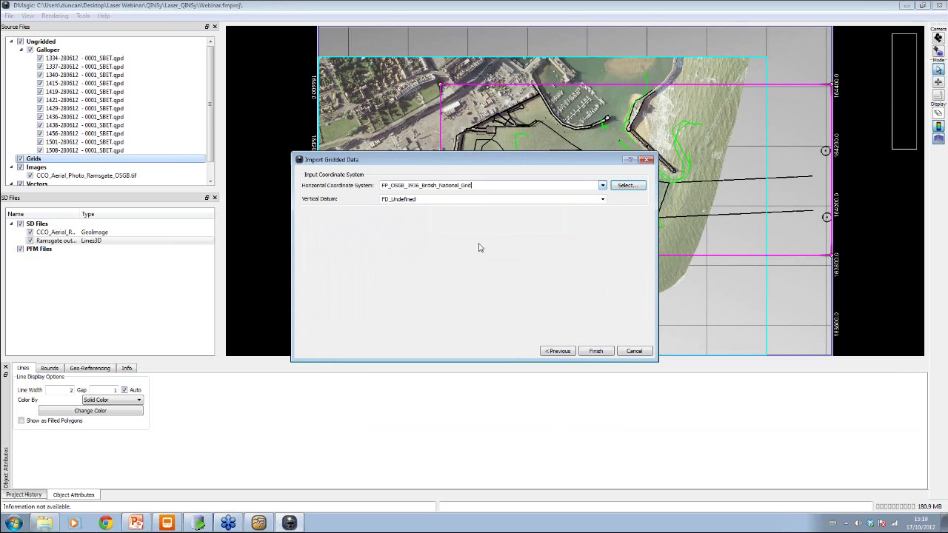
pyautogui.click(596, 352)
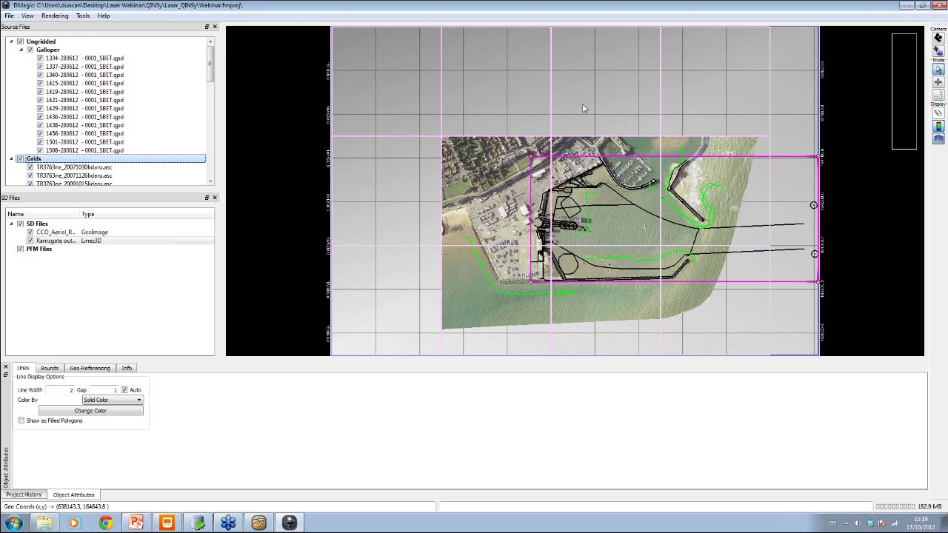
# Convert the TR3764nw_20071126lidaru.asc grid to an SD file using the Ramsgate_topo.cmap colour map and default shade parameters.
pyautogui.click(369, 92)
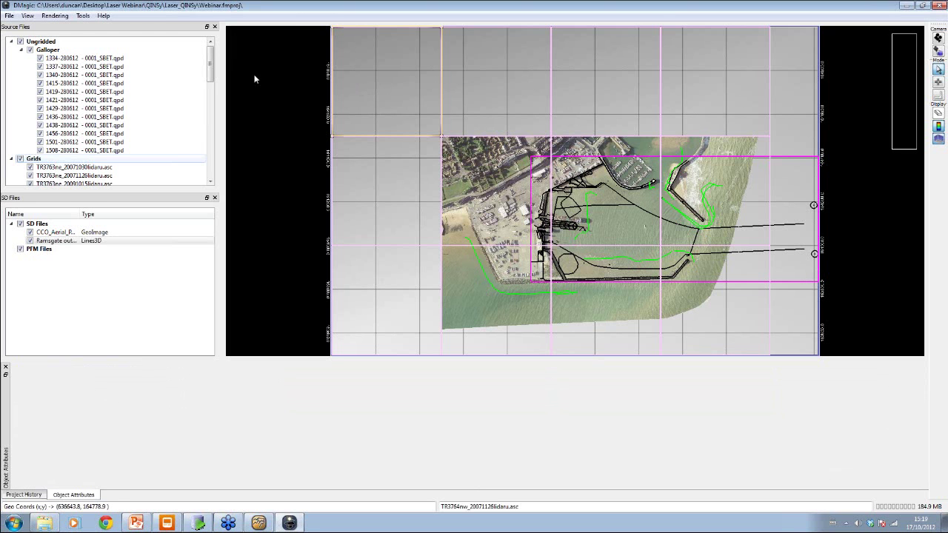
pyautogui.scroll(-5, 196, 133)
pyautogui.click(112, 128)
pyautogui.rightClick(112, 130)
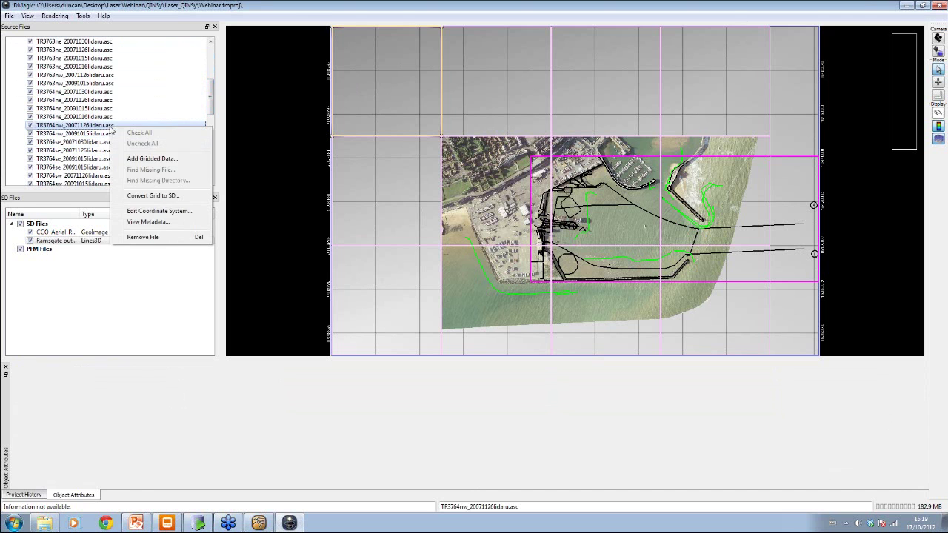
pyautogui.click(160, 197)
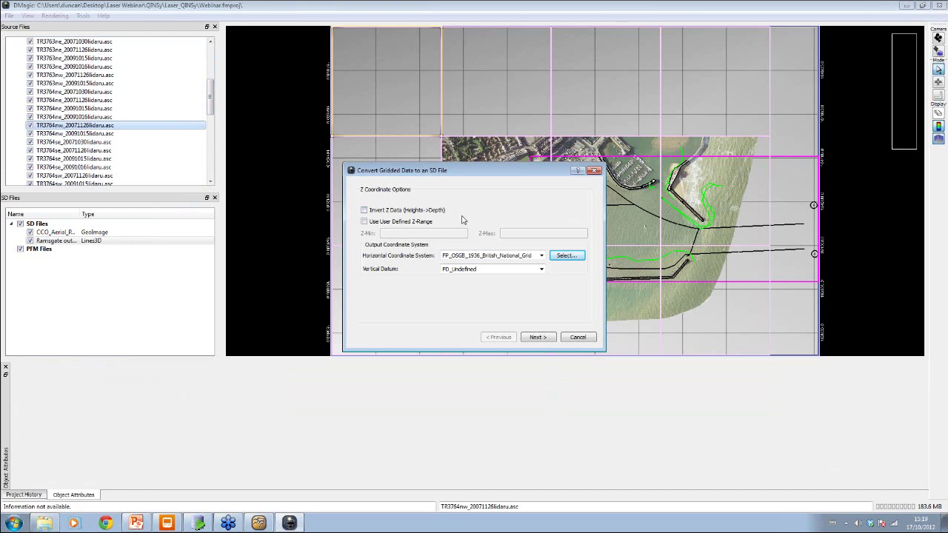
pyautogui.click(538, 339)
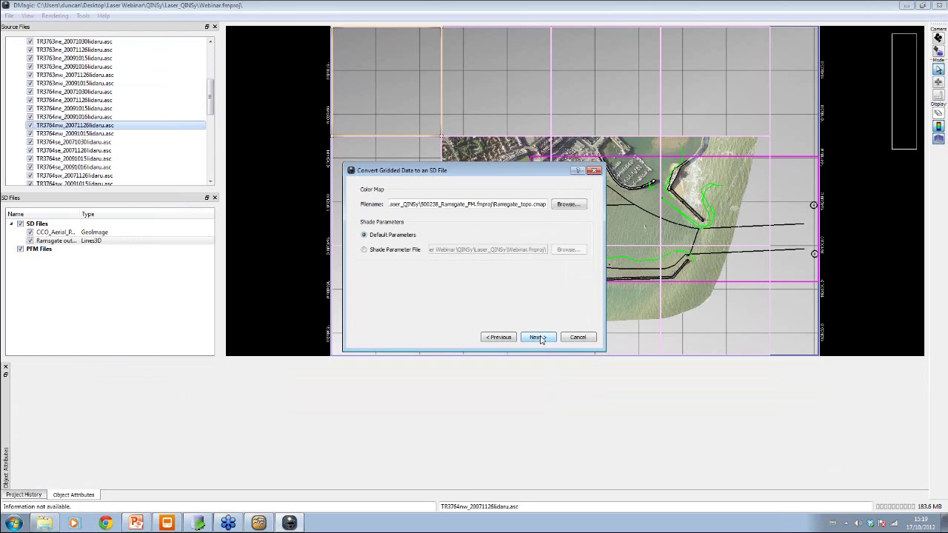
pyautogui.click(541, 340)
pyautogui.click(539, 338)
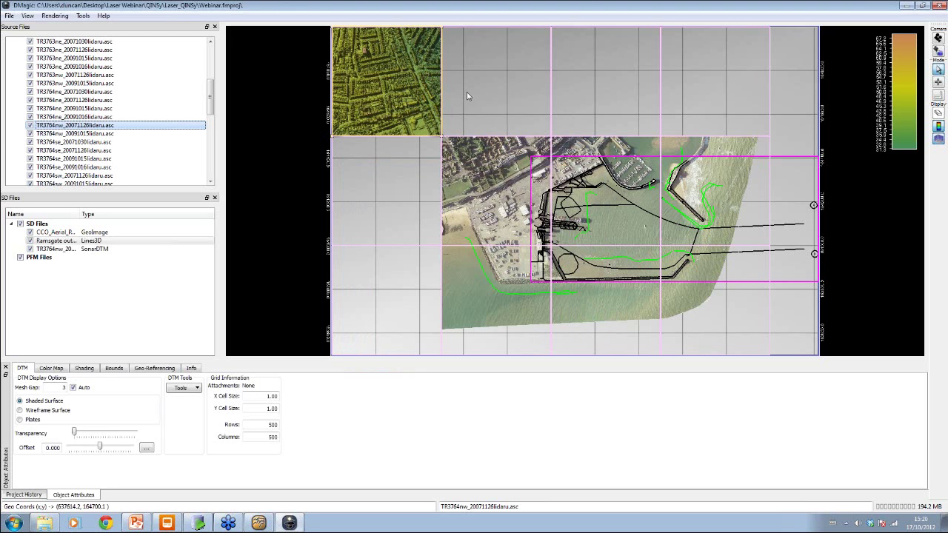
# Select a rectangular area around the eastern breakwater and start building a PFM from the selected data.
pyautogui.middleClick(697, 199)
pyautogui.scroll(1, 710, 177)
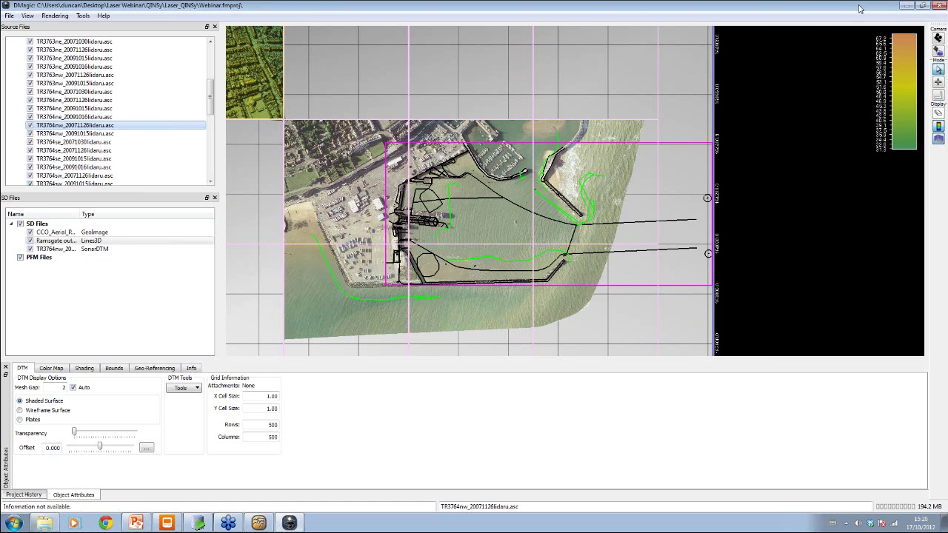
pyautogui.press('space')
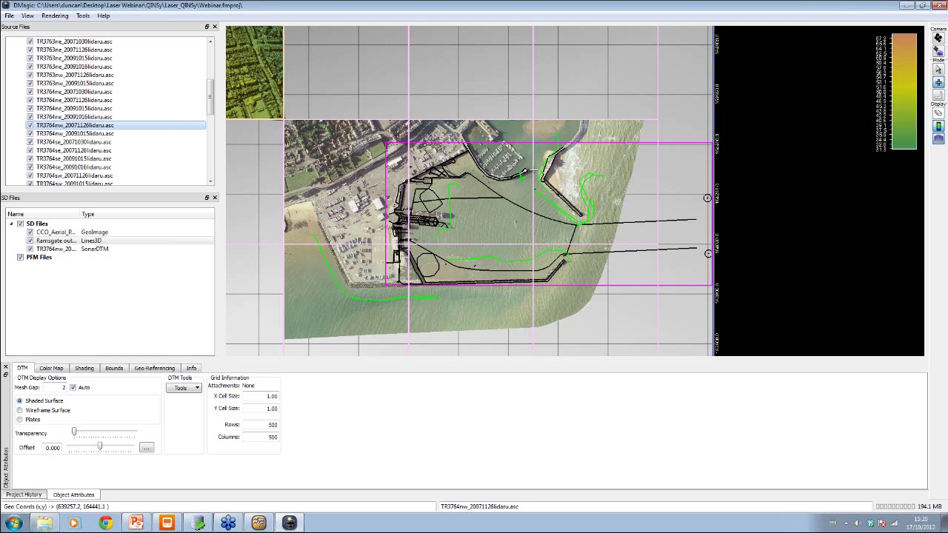
pyautogui.moveTo(530, 162); pyautogui.dragTo(613, 235)
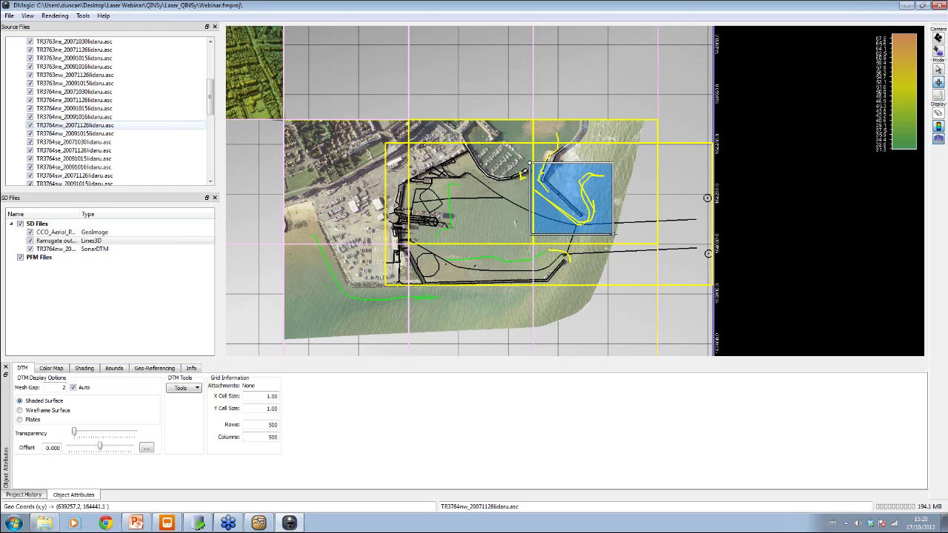
pyautogui.rightClick(569, 194)
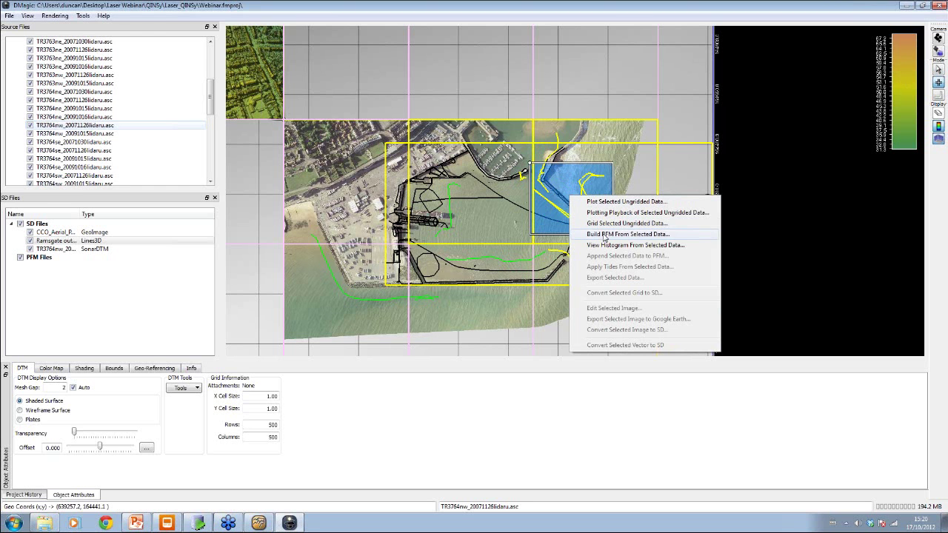
pyautogui.click(604, 235)
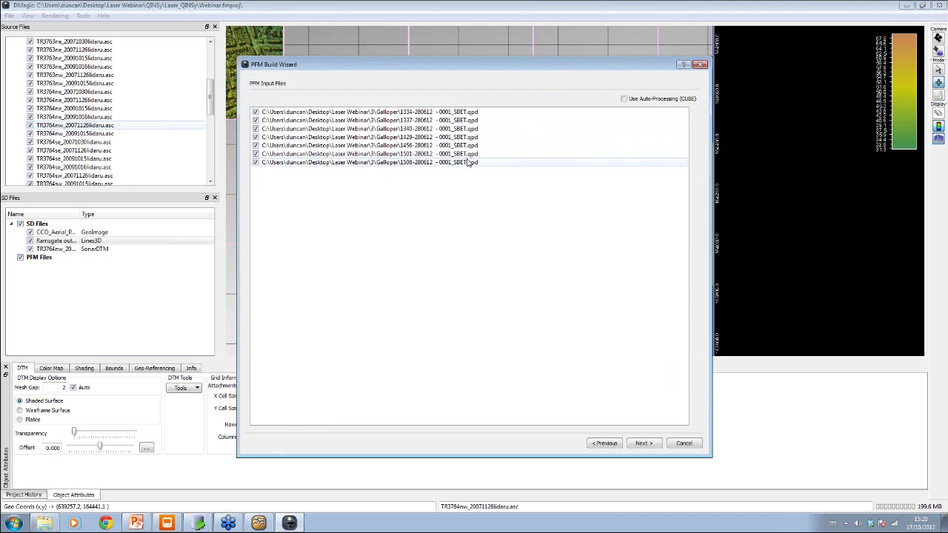
# Keep the listed input files, British National Grid projection and bounds for the PFM, and set the bin size to 1 m.
pyautogui.click(641, 444)
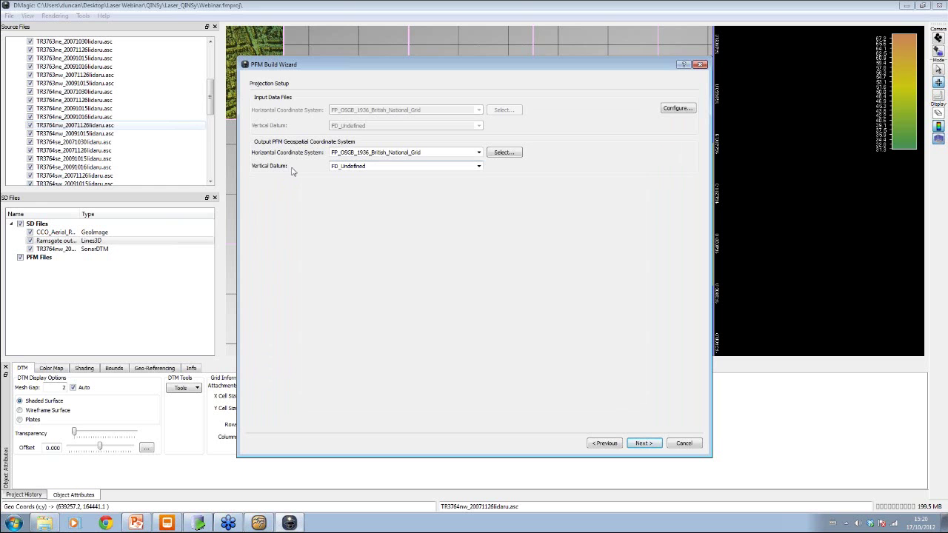
pyautogui.click(643, 444)
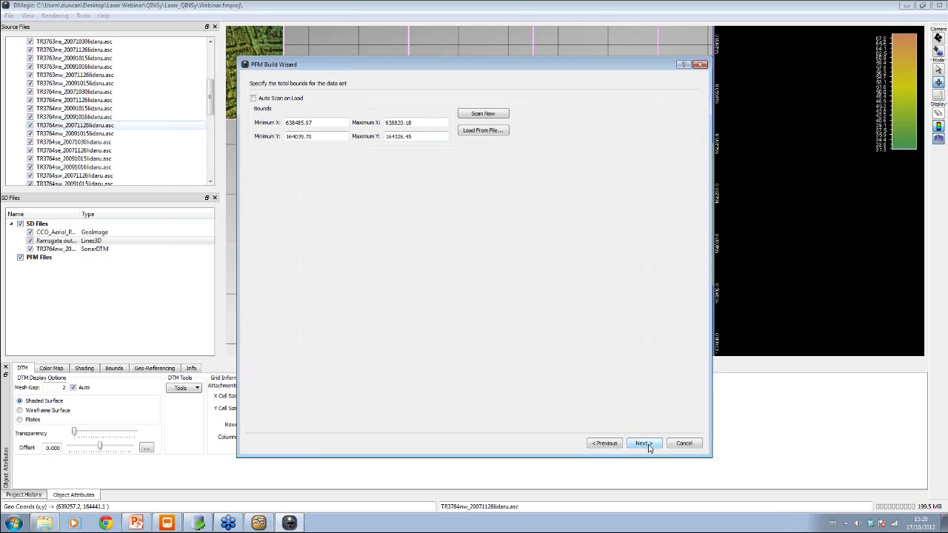
pyautogui.click(644, 444)
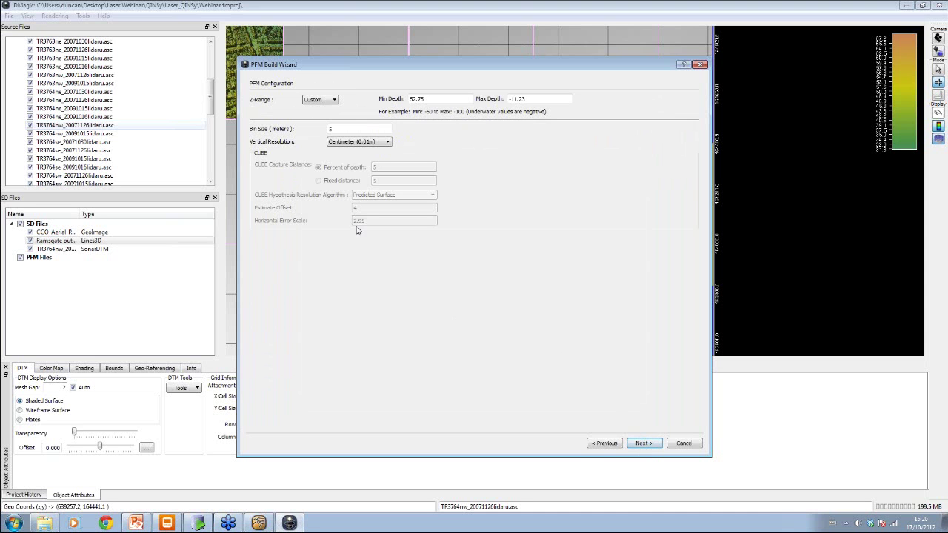
pyautogui.moveTo(337, 128); pyautogui.dragTo(304, 131)
pyautogui.click(642, 443)
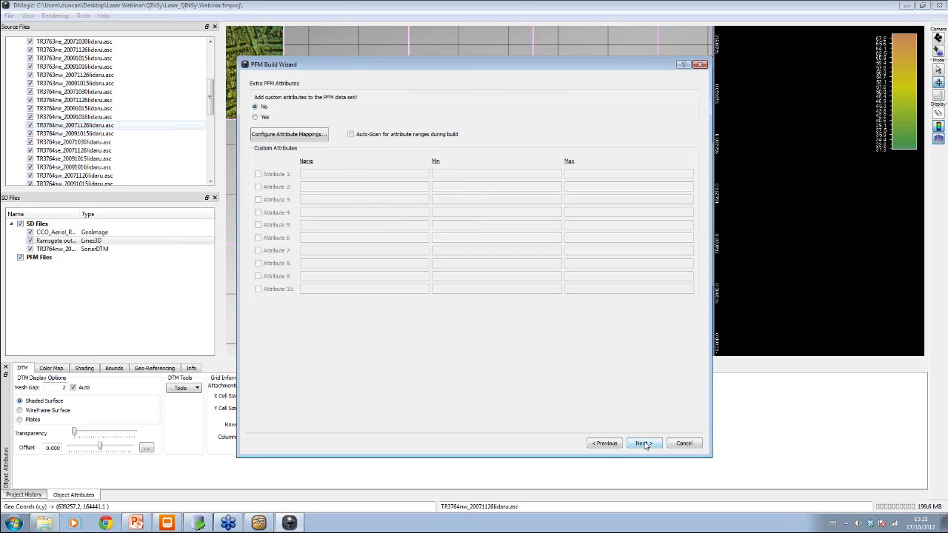
# Build the PFM without custom attributes under the filename PFM and dismiss the operation results.
pyautogui.click(642, 444)
pyautogui.click(643, 444)
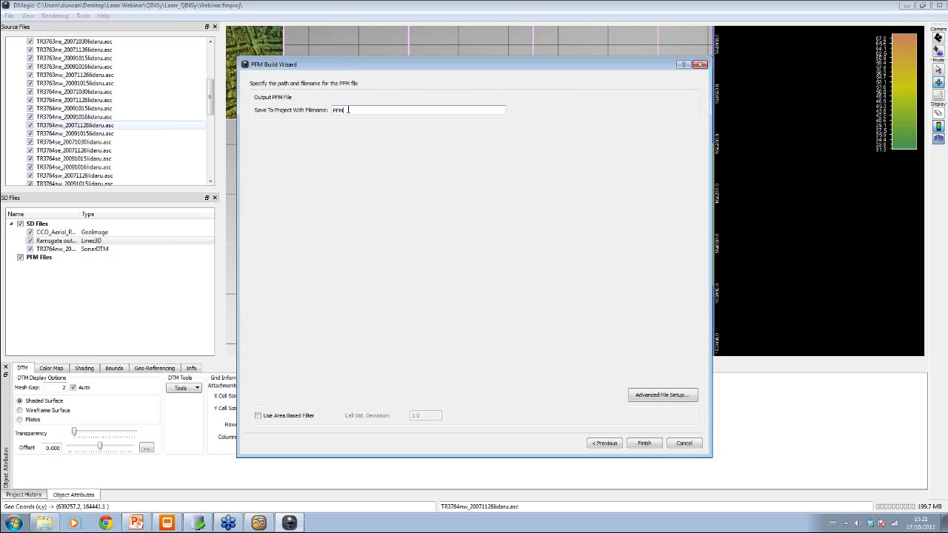
pyautogui.click(644, 443)
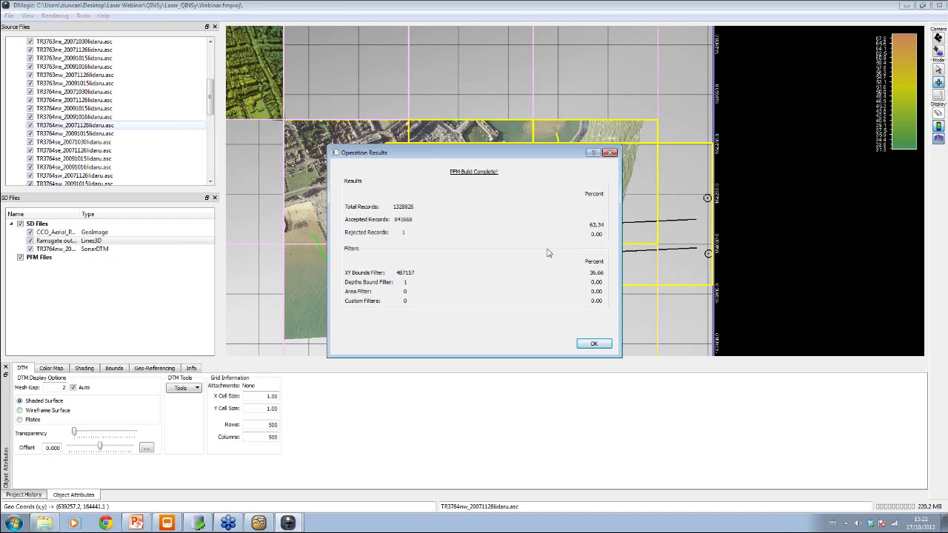
pyautogui.click(594, 345)
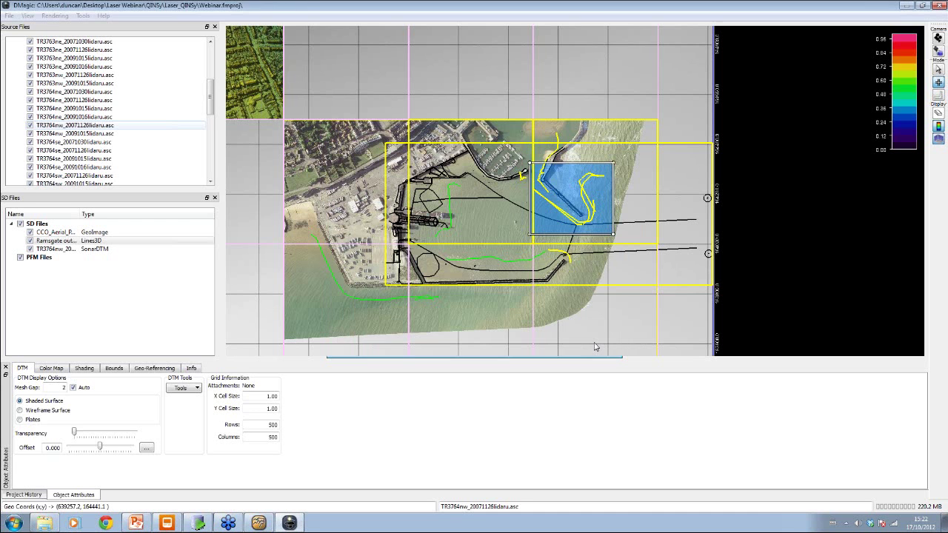
# Review the Build PFM record in the project history, including its input files, filters and build parameters.
pyautogui.click(31, 494)
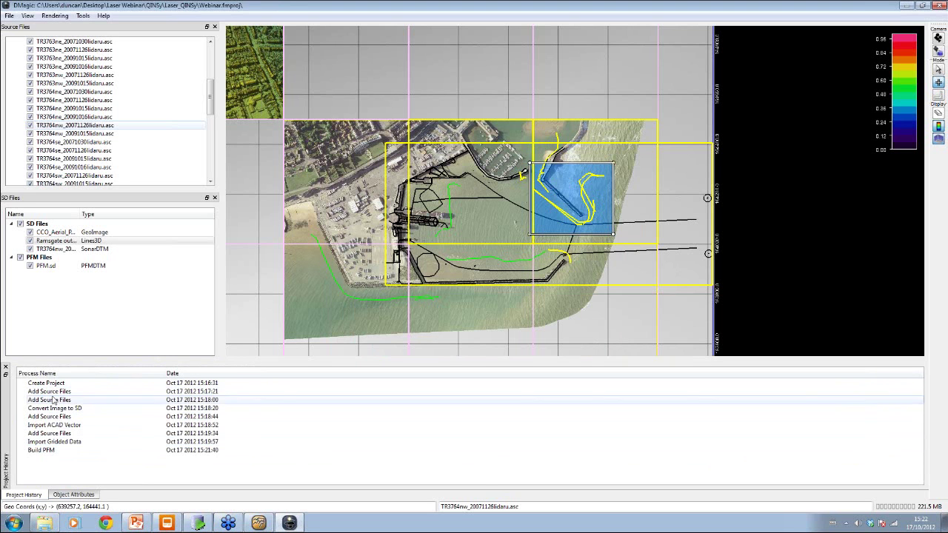
pyautogui.click(50, 450)
pyautogui.doubleClick(50, 451)
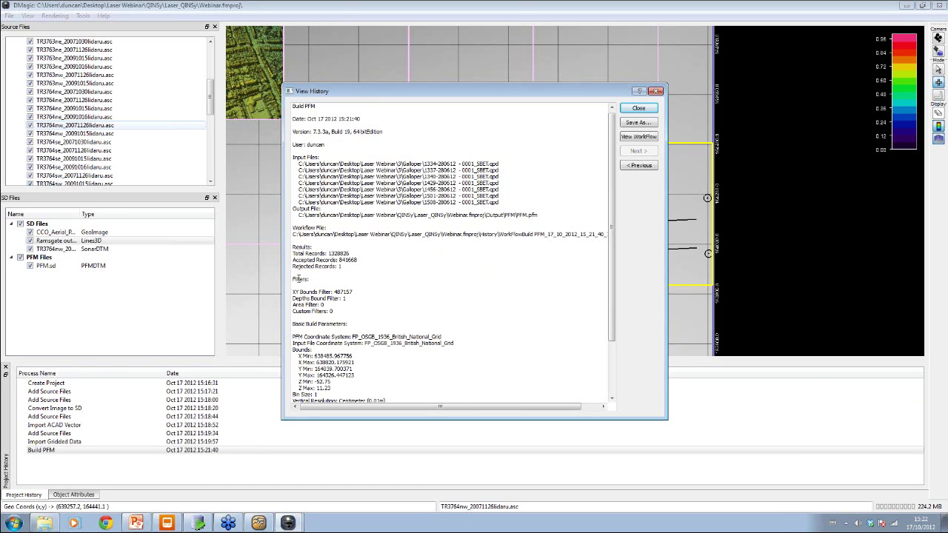
pyautogui.scroll(-3, 350, 304)
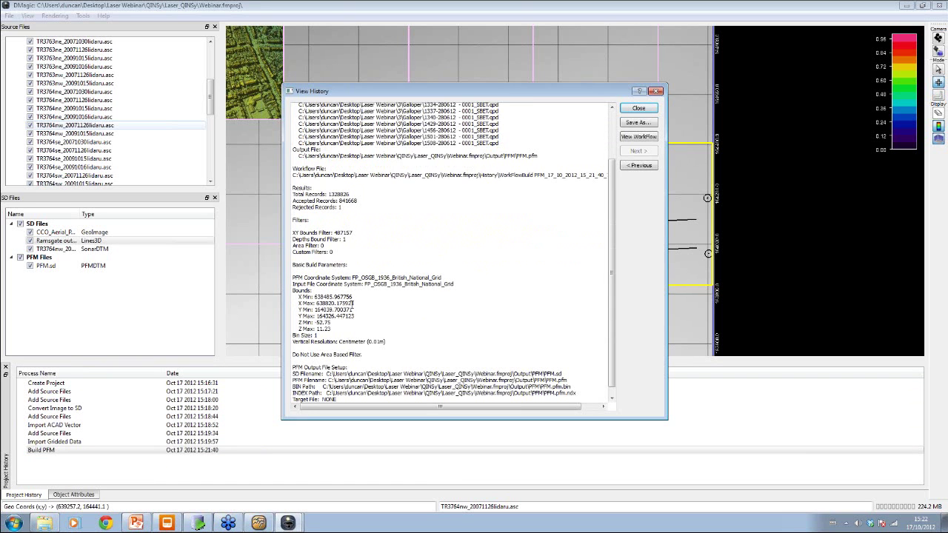
pyautogui.click(638, 108)
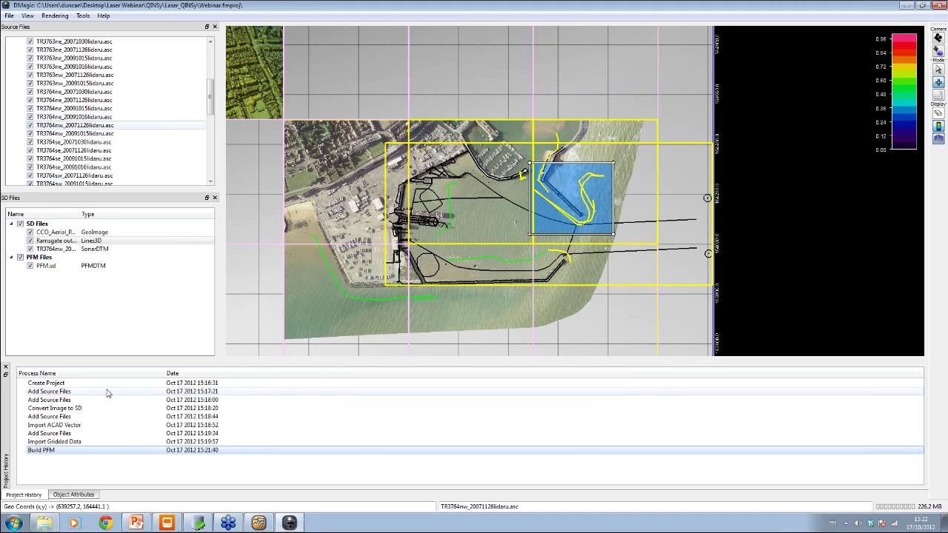
# Change the PFM's colour map to the system colormap topographic.cmap.
pyautogui.click(71, 494)
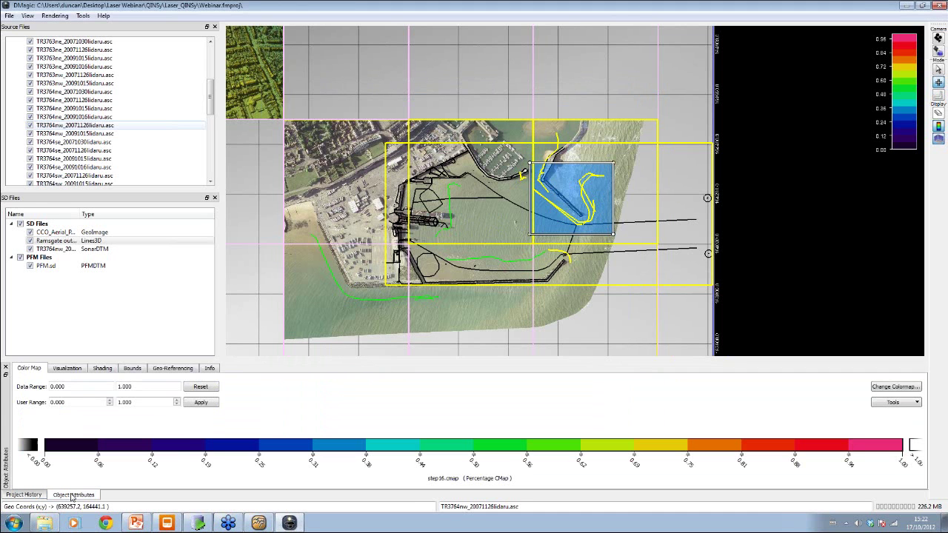
pyautogui.click(885, 388)
pyautogui.scroll(-2, 568, 328)
pyautogui.moveTo(568, 328); pyautogui.dragTo(568, 364)
pyautogui.click(426, 387)
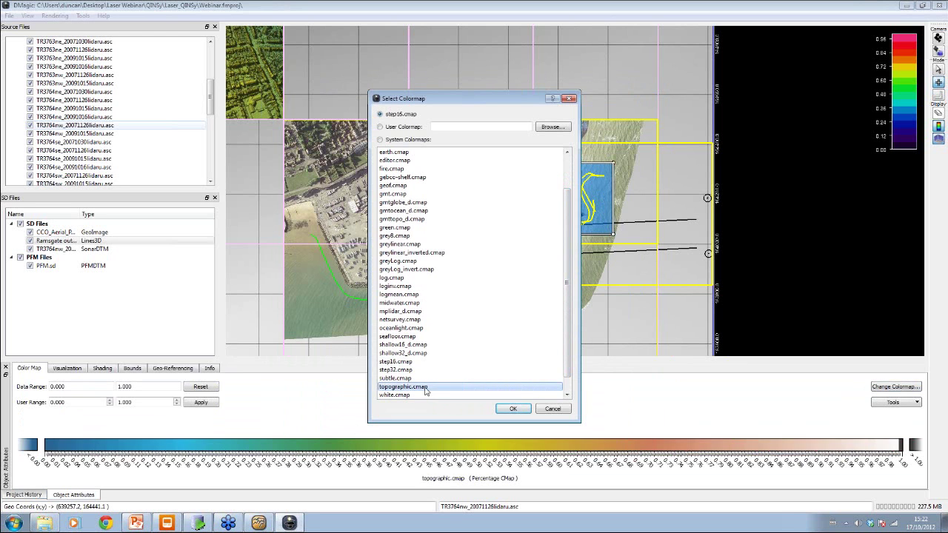
pyautogui.click(513, 410)
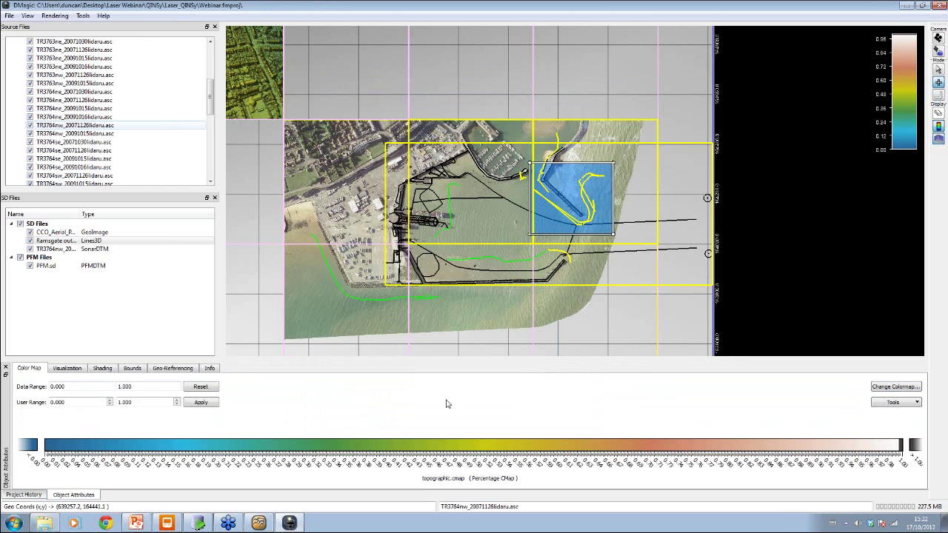
# Save the PFM.sd file in the project.
pyautogui.click(40, 265)
pyautogui.rightClick(43, 266)
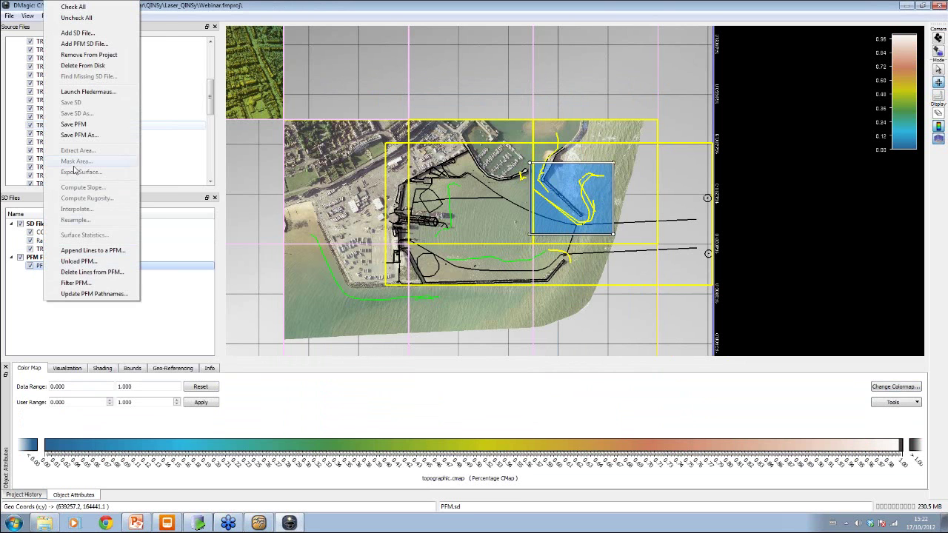
pyautogui.click(74, 126)
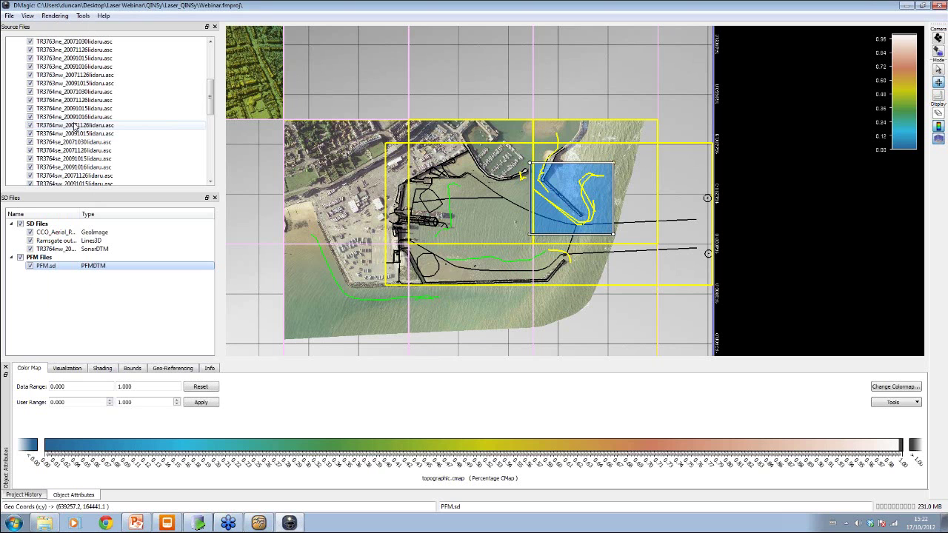
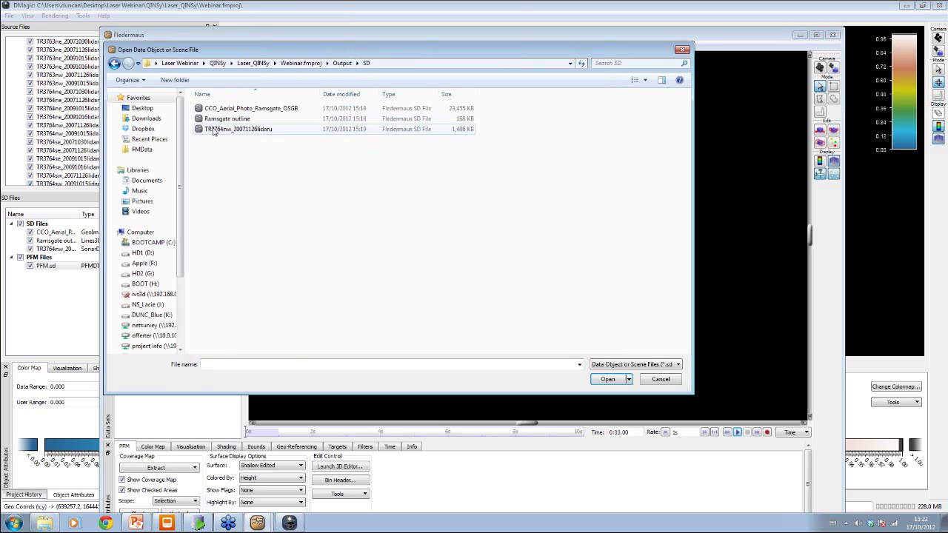
# In Fledermaus, open the CCO_Aerial_Photo_Ramsgate_OSGB and Ramsgate outline SD files into the scene.
pyautogui.click(224, 111)
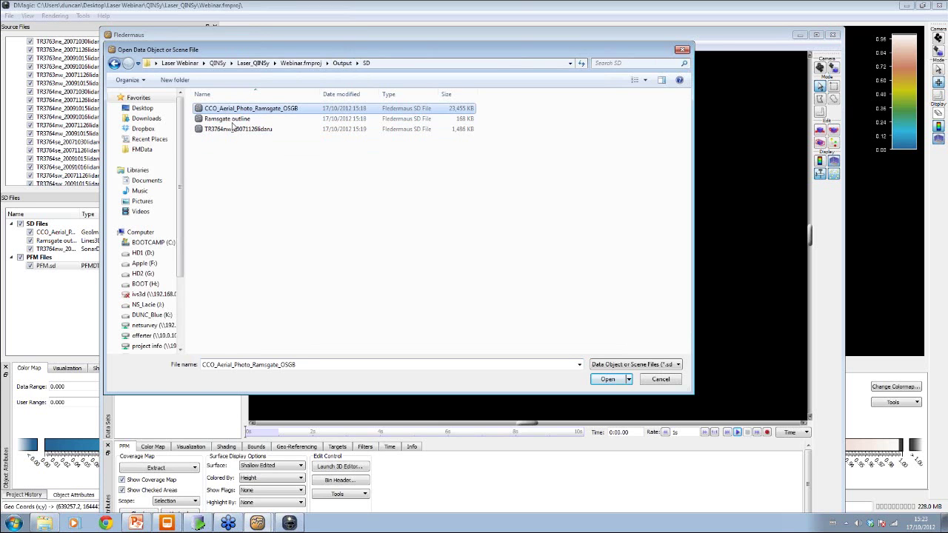
pyautogui.keyDown('ctrl'); pyautogui.click(235, 122); pyautogui.keyUp('ctrl')
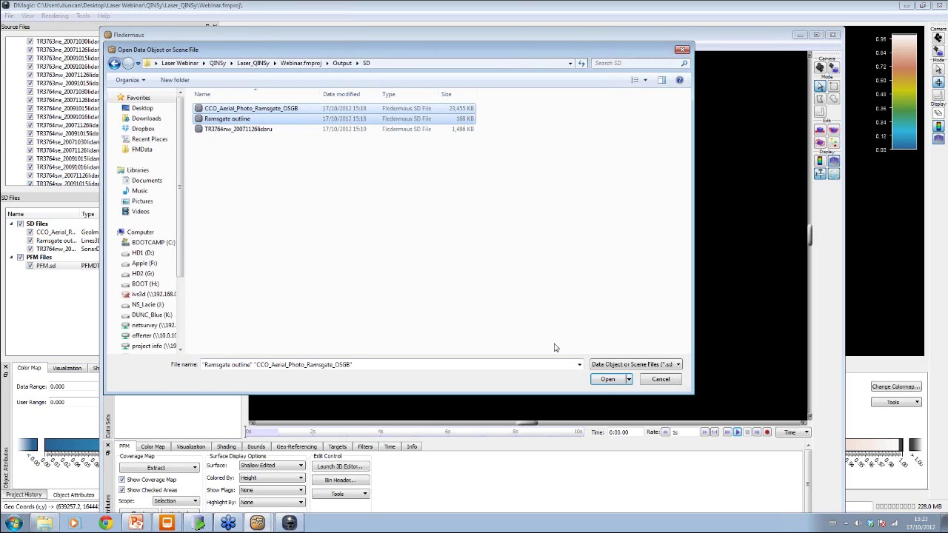
pyautogui.click(614, 379)
# Focus the scene on the eastern breakwater and hide the aerial photo covering the PFM surface.
pyautogui.moveTo(529, 248); pyautogui.dragTo(533, 326)
pyautogui.scroll(3, 588, 213)
pyautogui.scroll(8, 589, 216)
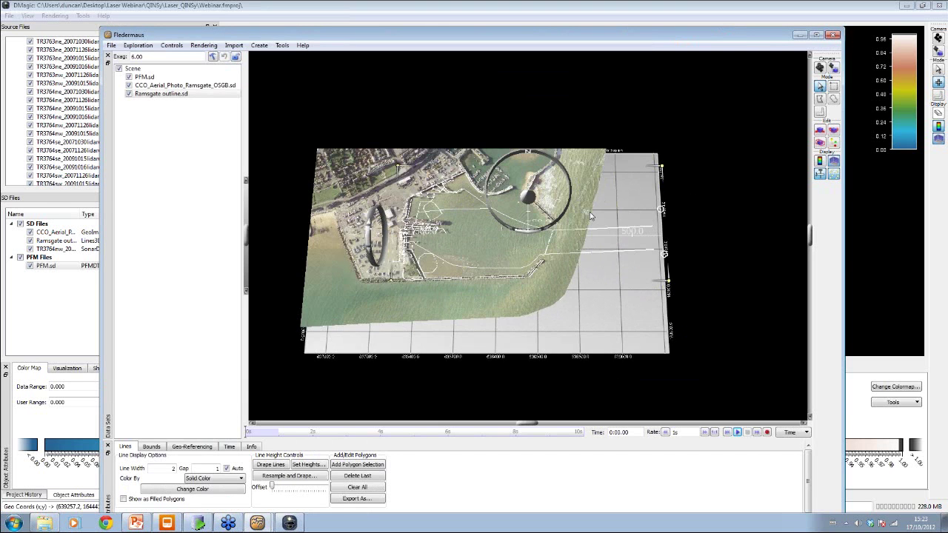
pyautogui.moveTo(594, 240); pyautogui.dragTo(591, 282)
pyautogui.moveTo(533, 204); pyautogui.dragTo(598, 150)
pyautogui.scroll(2, 599, 151)
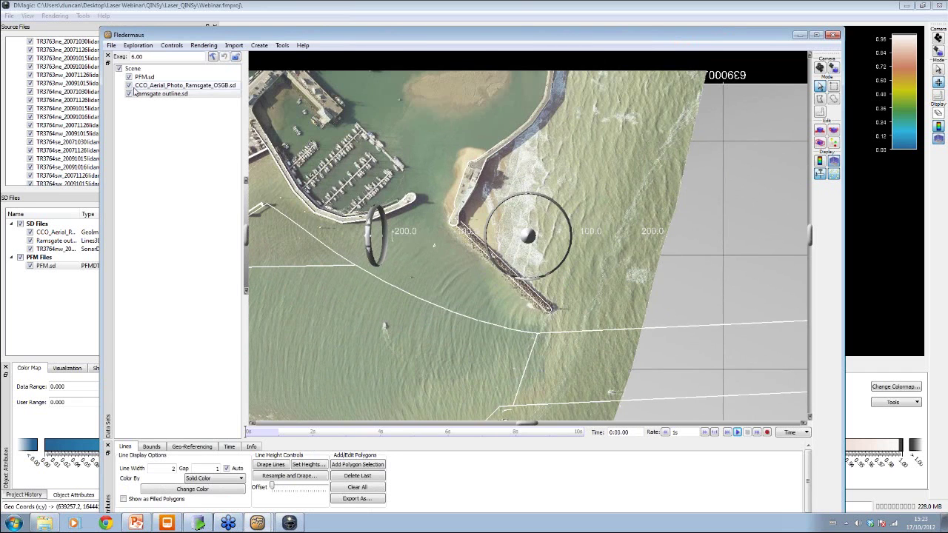
pyautogui.click(130, 85)
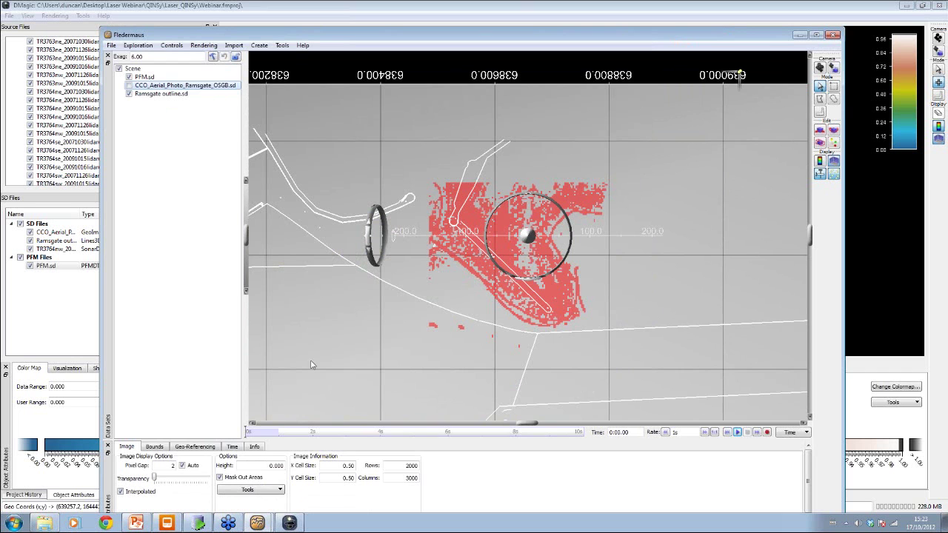
# Select the PFM.sd object in the scene and maximize the application window.
pyautogui.click(144, 77)
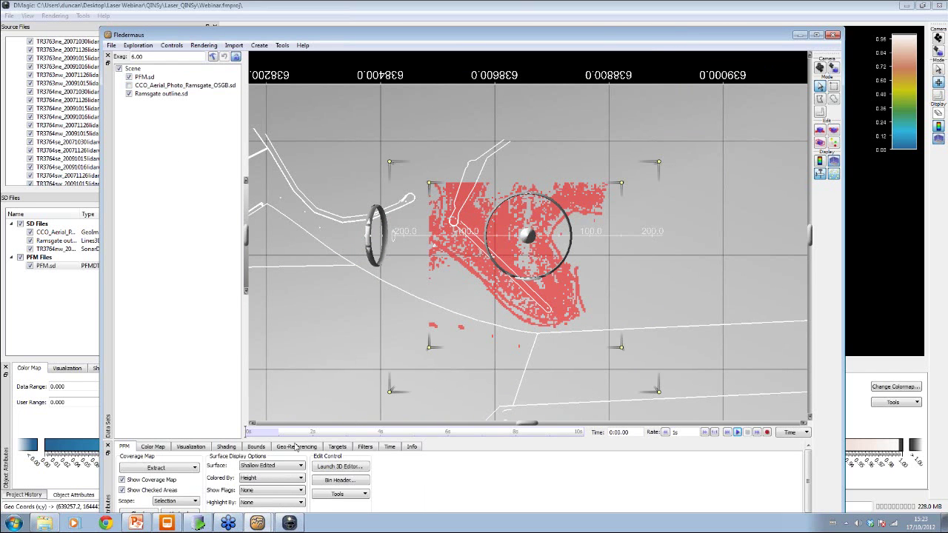
pyautogui.click(282, 467)
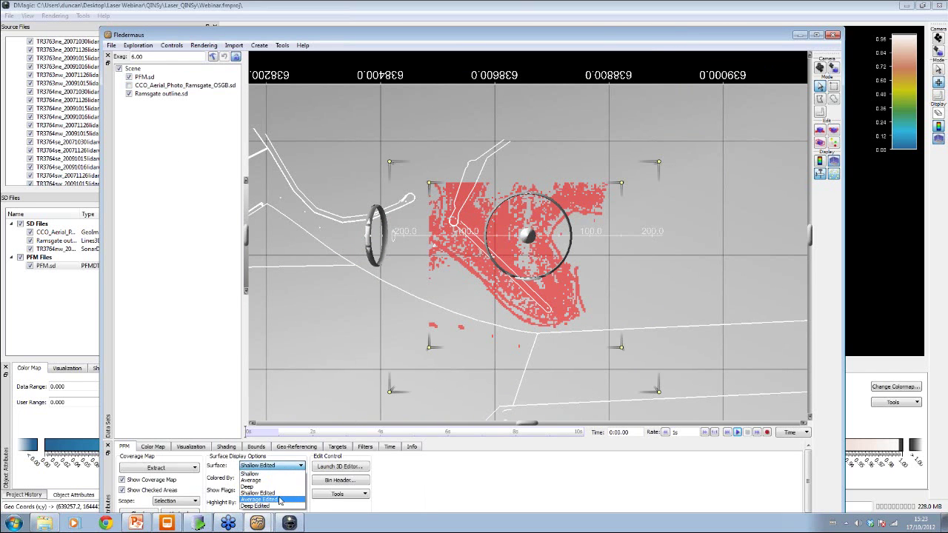
pyautogui.click(539, 32)
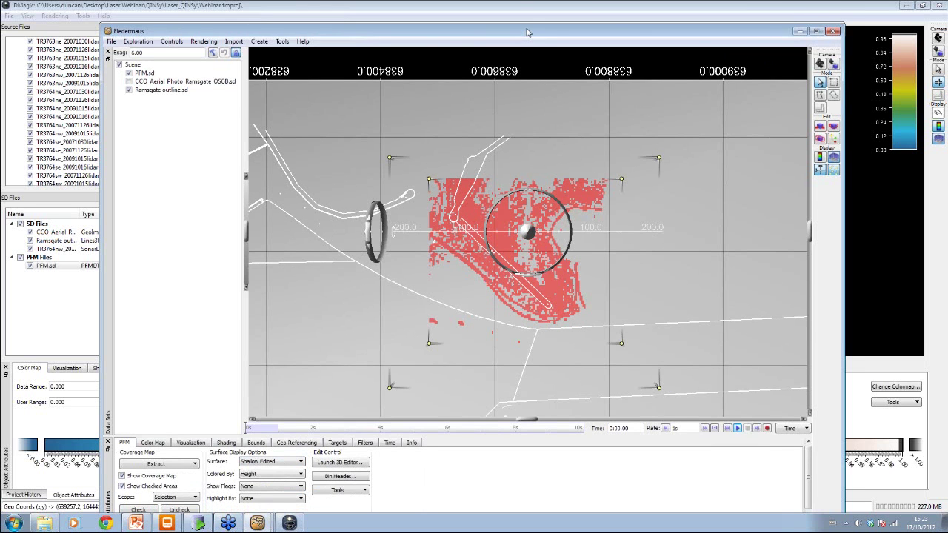
pyautogui.moveTo(527, 37); pyautogui.dragTo(523, 14)
pyautogui.click(811, 13)
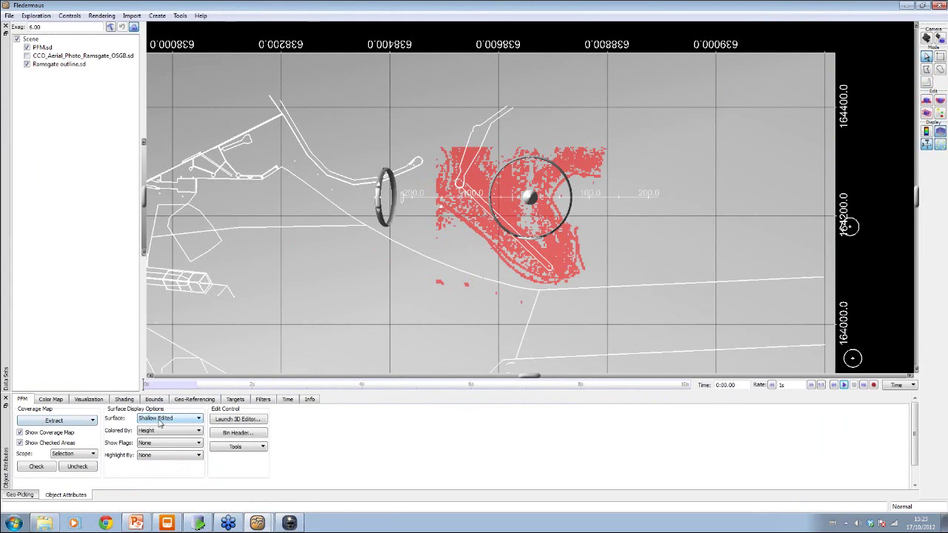
# Set the PFM's displayed surface to Shallow Edited and extract the entire area.
pyautogui.click(160, 420)
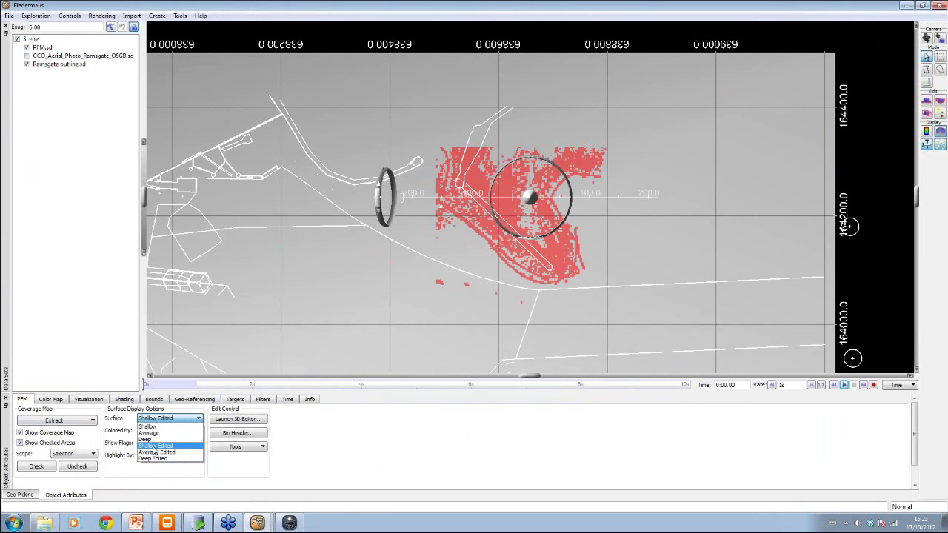
pyautogui.click(153, 447)
pyautogui.click(83, 421)
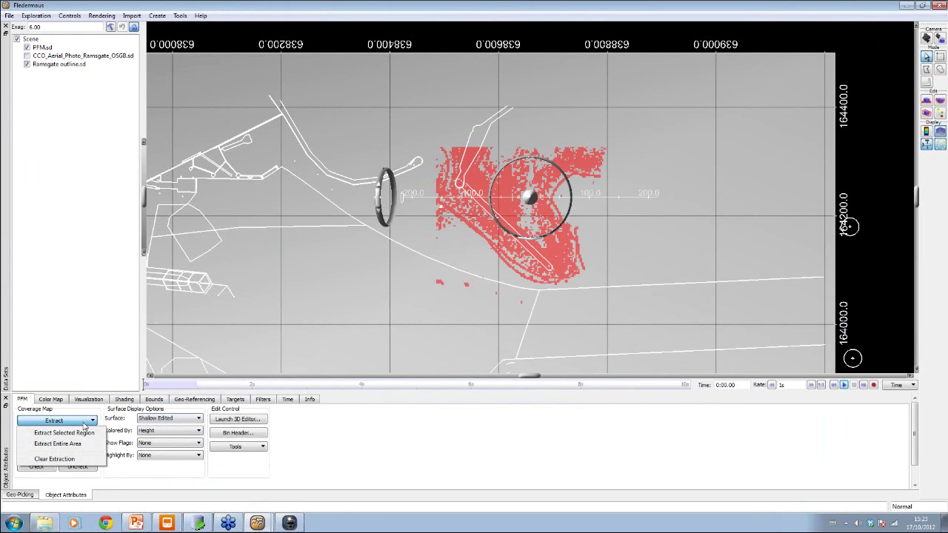
pyautogui.click(77, 444)
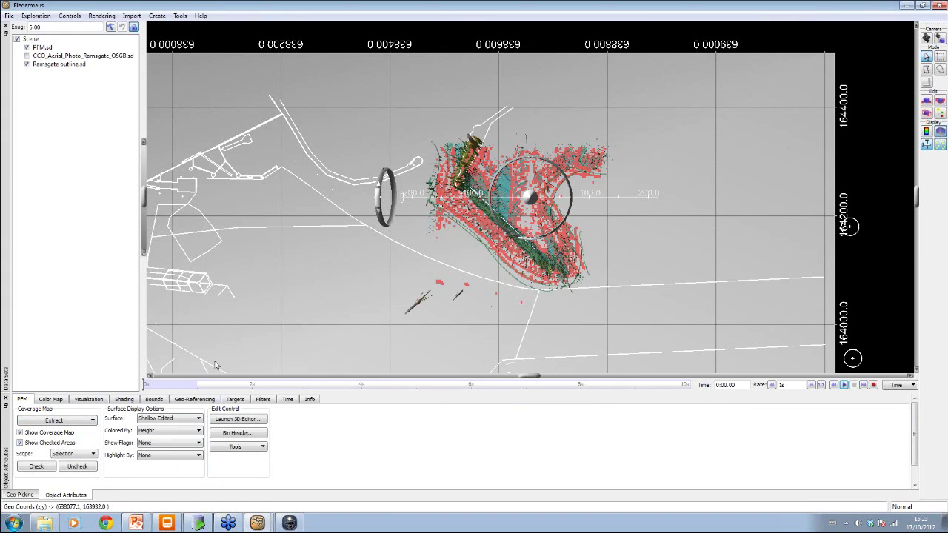
# Tilt the scene to an oblique view of the extracted surface and set the vertical exaggeration to 1.
pyautogui.moveTo(512, 203); pyautogui.dragTo(585, 246)
pyautogui.moveTo(383, 206); pyautogui.dragTo(382, 172)
pyautogui.moveTo(44, 27); pyautogui.dragTo(24, 30)
pyautogui.write('1')
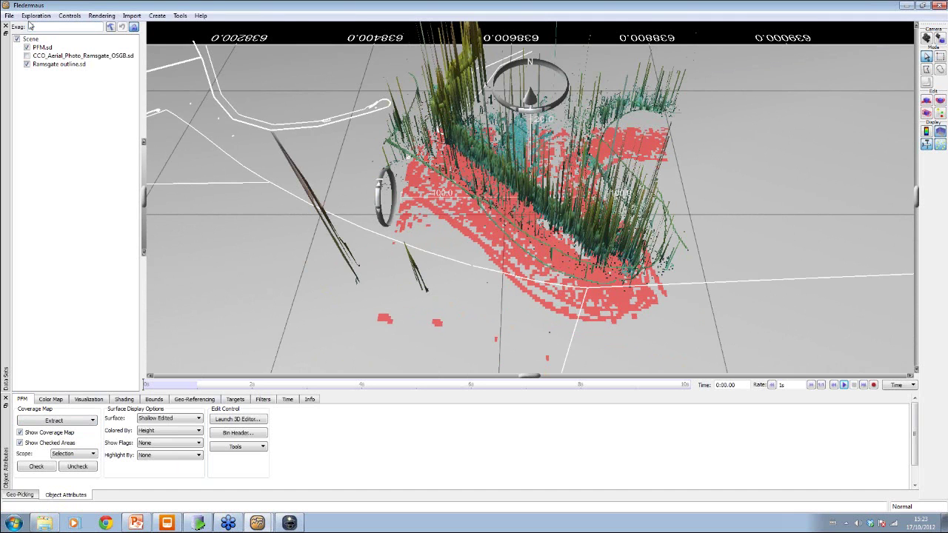
pyautogui.press('Return')
# Hide the PFM's coverage map and inspect the extracted breakwater surface up close.
pyautogui.moveTo(530, 187); pyautogui.dragTo(548, 190)
pyautogui.scroll(5, 536, 203)
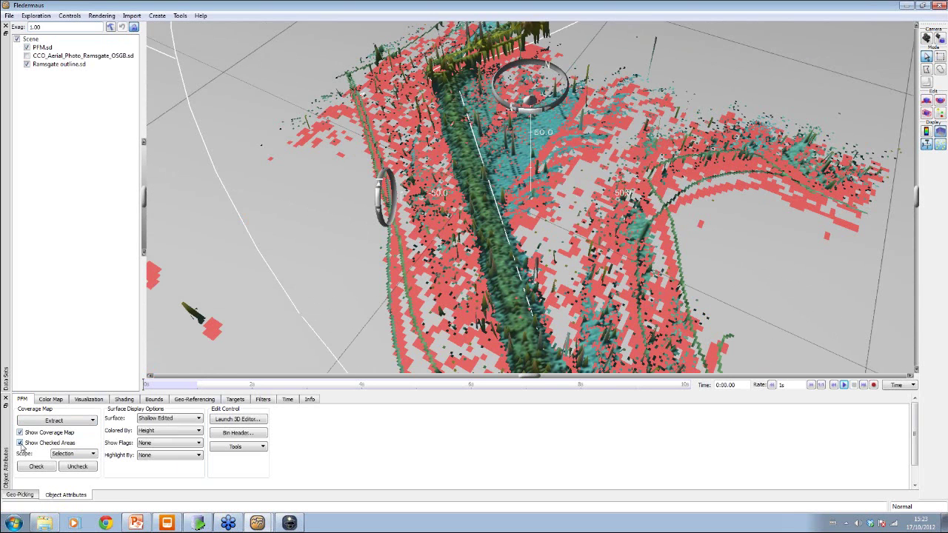
pyautogui.click(20, 433)
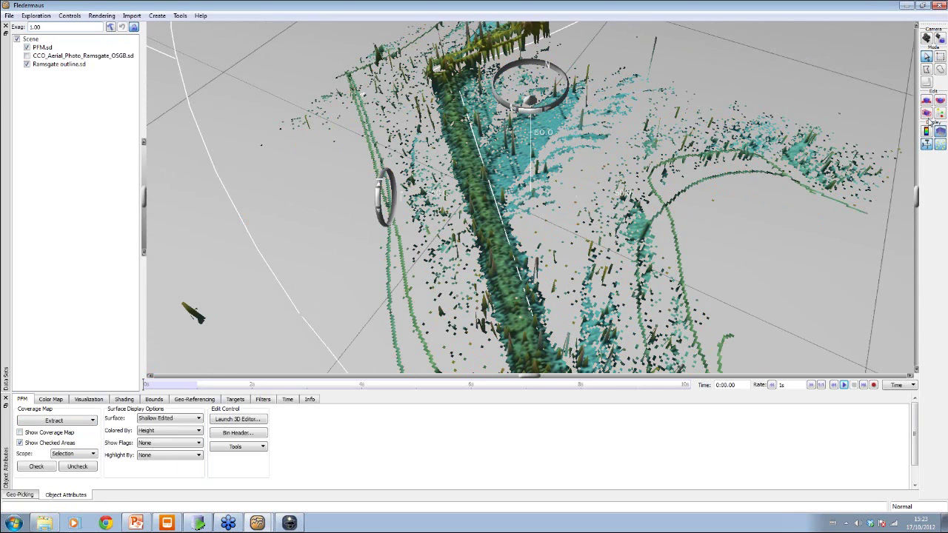
pyautogui.moveTo(614, 194); pyautogui.dragTo(532, 162)
pyautogui.moveTo(378, 194); pyautogui.dragTo(379, 210)
pyautogui.doubleClick(550, 153)
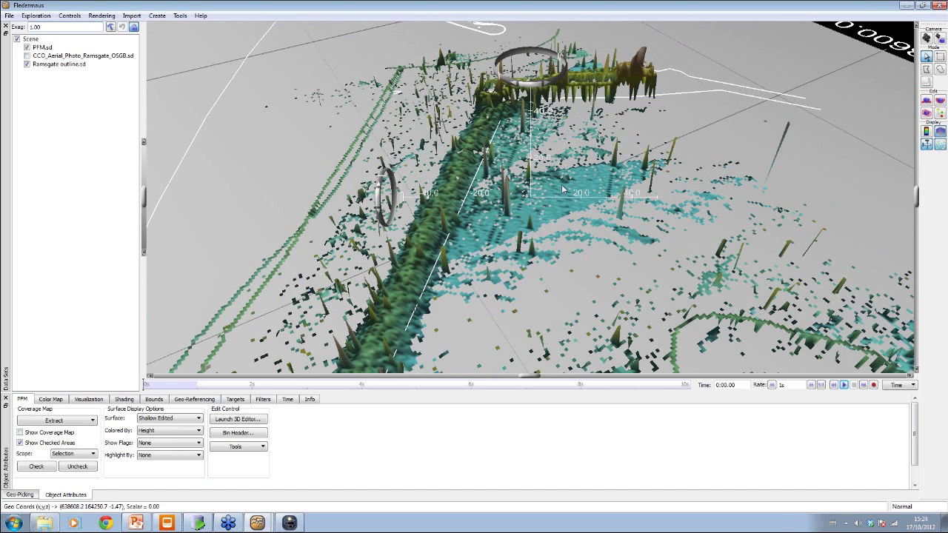
# Outline a four-sided polygon across a stretch of the breakwater and load its soundings into a maximized 3D Editor.
pyautogui.moveTo(561, 191); pyautogui.dragTo(472, 319)
pyautogui.press('space')
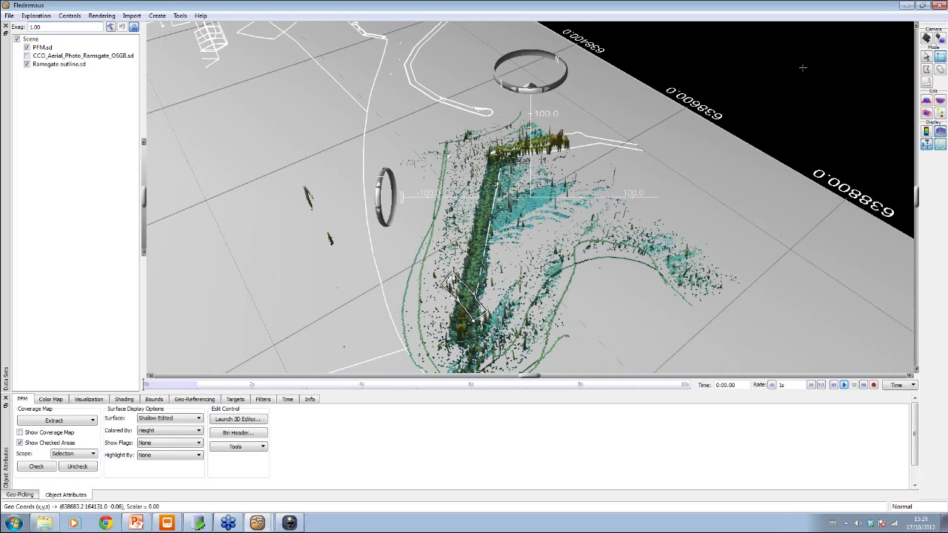
pyautogui.click(925, 69)
pyautogui.click(449, 301)
pyautogui.click(457, 255)
pyautogui.click(497, 261)
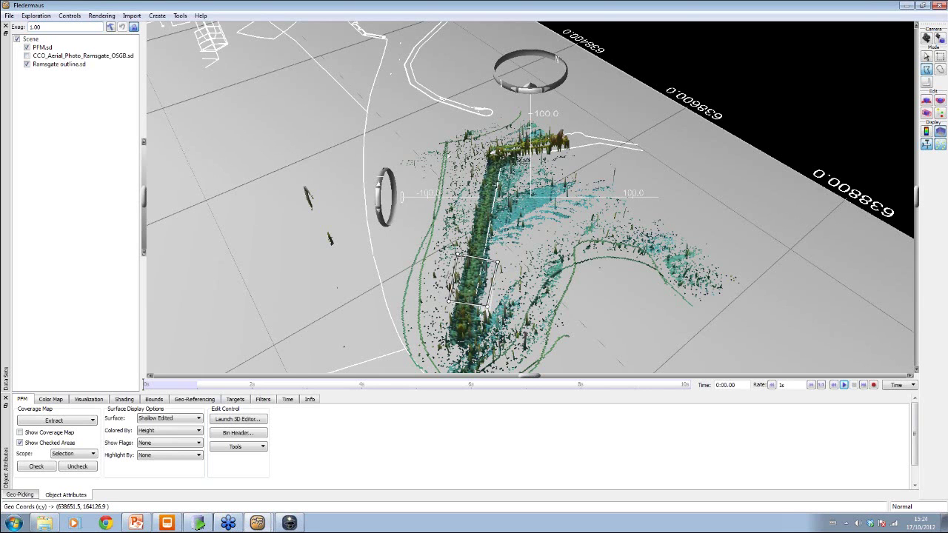
pyautogui.click(238, 419)
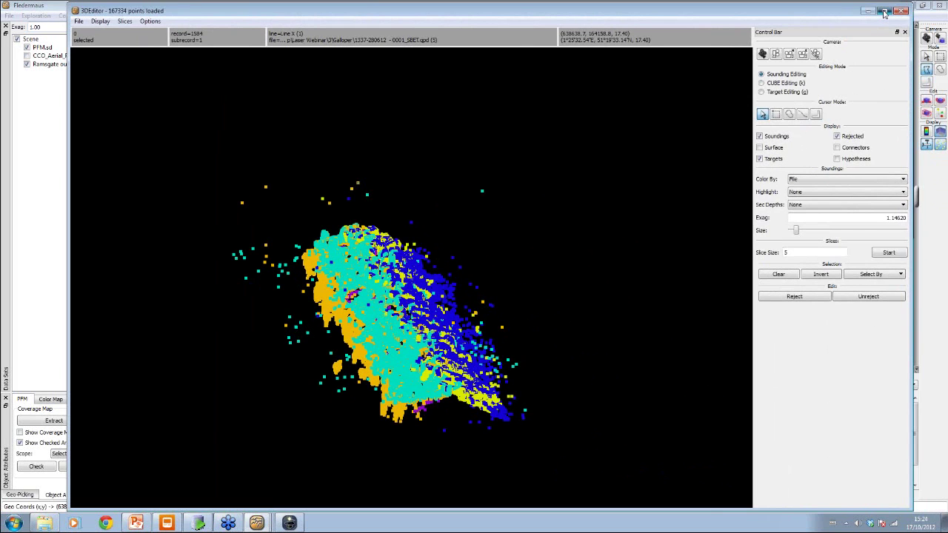
pyautogui.click(884, 11)
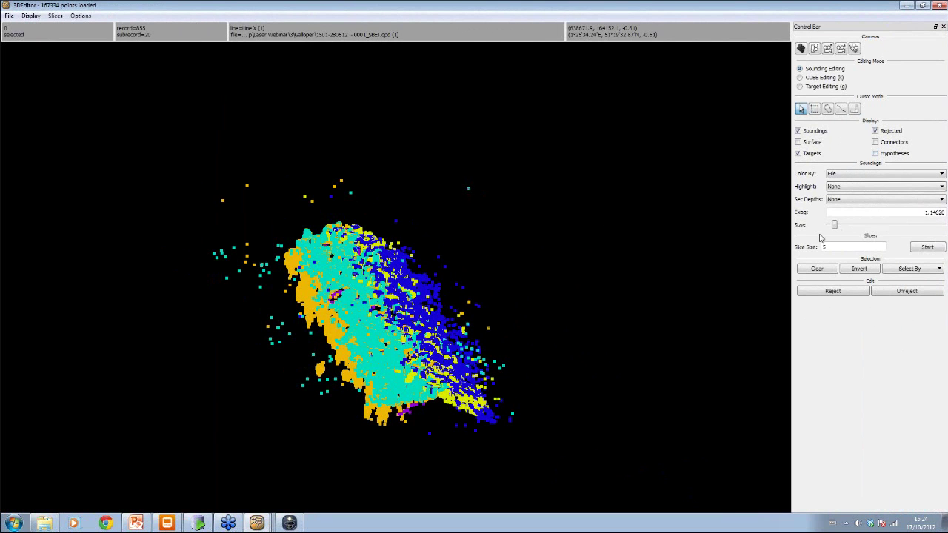
# Reduce the sounding point size, reject the stray soundings above and beside the breakwater profile, and hide rejected points.
pyautogui.moveTo(834, 225); pyautogui.dragTo(828, 226)
pyautogui.moveTo(548, 255)
pyautogui.mouseDown()
pyautogui.moveTo(429, 280)
pyautogui.moveTo(765, 179)
pyautogui.moveTo(449, 268)
pyautogui.moveTo(447, 259)
pyautogui.moveTo(401, 302)
pyautogui.mouseUp()
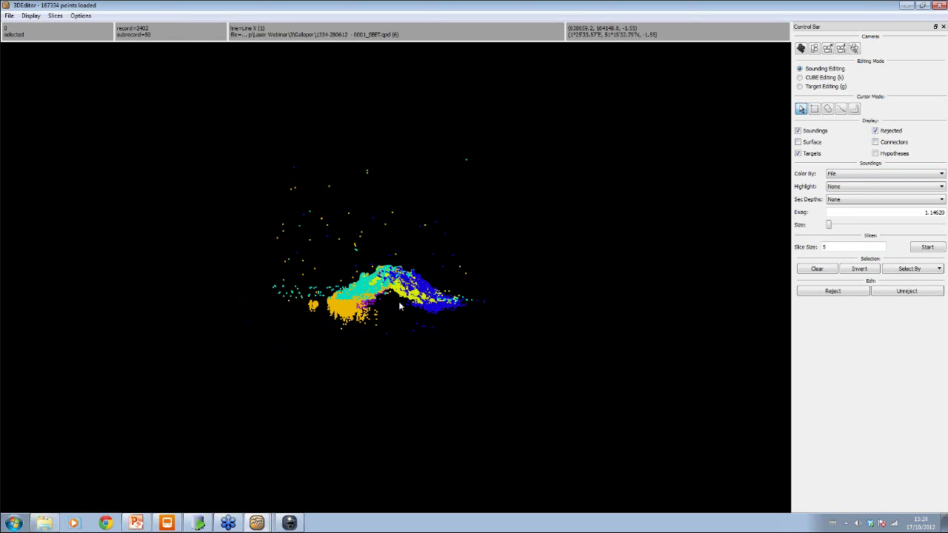
pyautogui.click(828, 110)
pyautogui.moveTo(254, 131)
pyautogui.mouseDown()
pyautogui.moveTo(449, 99)
pyautogui.moveTo(510, 276)
pyautogui.moveTo(426, 280)
pyautogui.moveTo(355, 268)
pyautogui.moveTo(321, 304)
pyautogui.moveTo(275, 274)
pyautogui.moveTo(252, 137)
pyautogui.mouseUp()
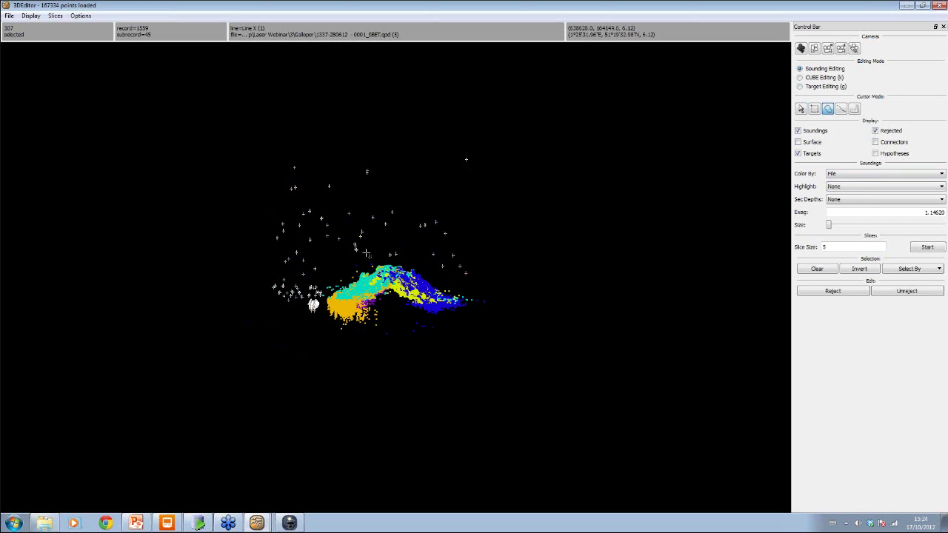
pyautogui.click(875, 131)
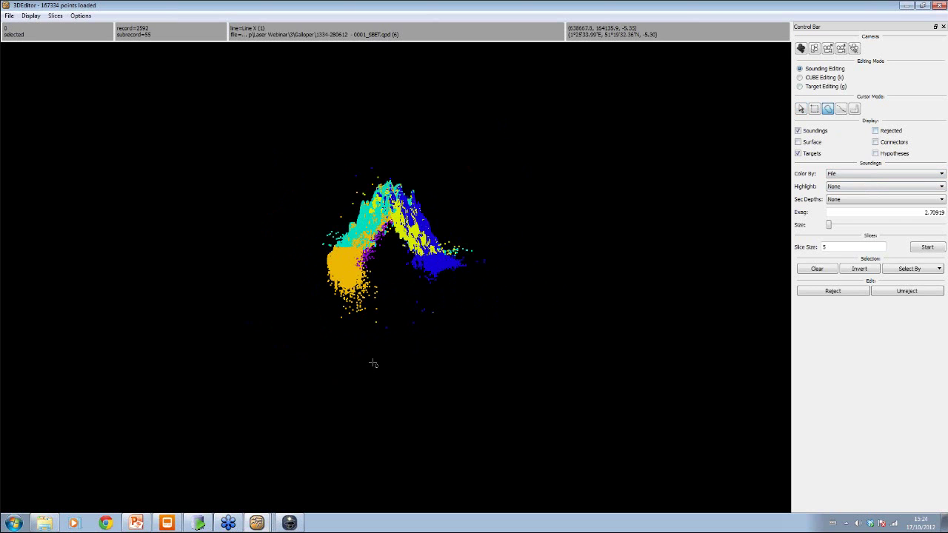
# Lasso and reject the remaining stray soundings below and above the breakwater profile, checking the cleaned cloud from the end.
pyautogui.moveTo(406, 362)
pyautogui.mouseDown()
pyautogui.moveTo(346, 342)
pyautogui.moveTo(331, 307)
pyautogui.moveTo(368, 285)
pyautogui.moveTo(485, 310)
pyautogui.mouseUp()
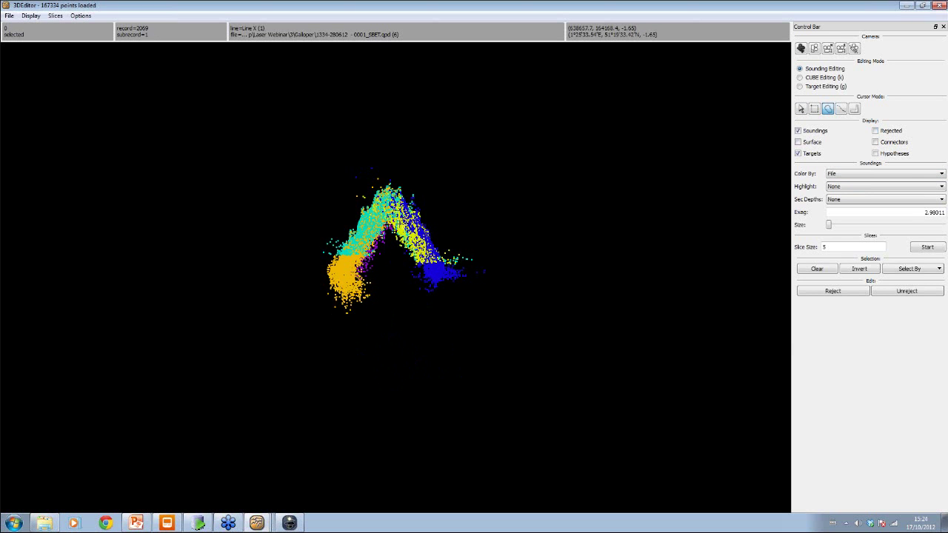
pyautogui.moveTo(333, 159)
pyautogui.mouseDown()
pyautogui.moveTo(375, 187)
pyautogui.moveTo(328, 239)
pyautogui.moveTo(296, 255)
pyautogui.mouseUp()
pyautogui.press('space')
pyautogui.moveTo(376, 205)
pyautogui.mouseDown()
pyautogui.moveTo(325, 205)
pyautogui.moveTo(375, 207)
pyautogui.mouseUp()
pyautogui.doubleClick(384, 204)
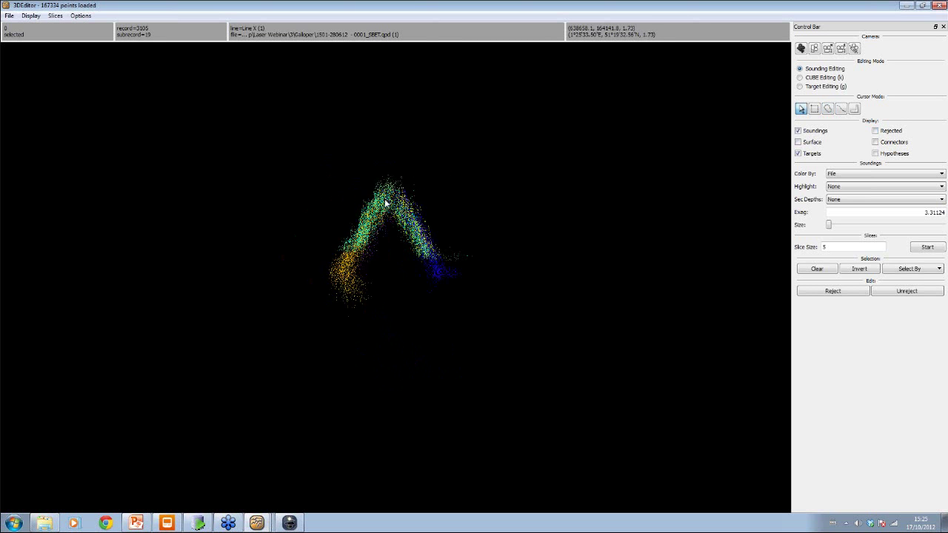
pyautogui.moveTo(413, 293); pyautogui.dragTo(423, 282)
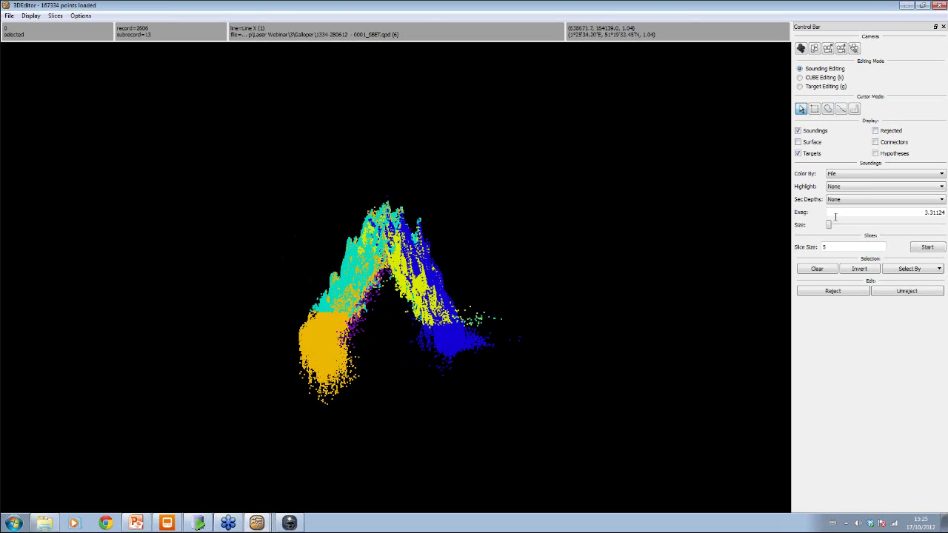
# Start slicing the soundings with slice size 5 and lasso the stray points beneath the breakwater profile for rejection.
pyautogui.click(926, 247)
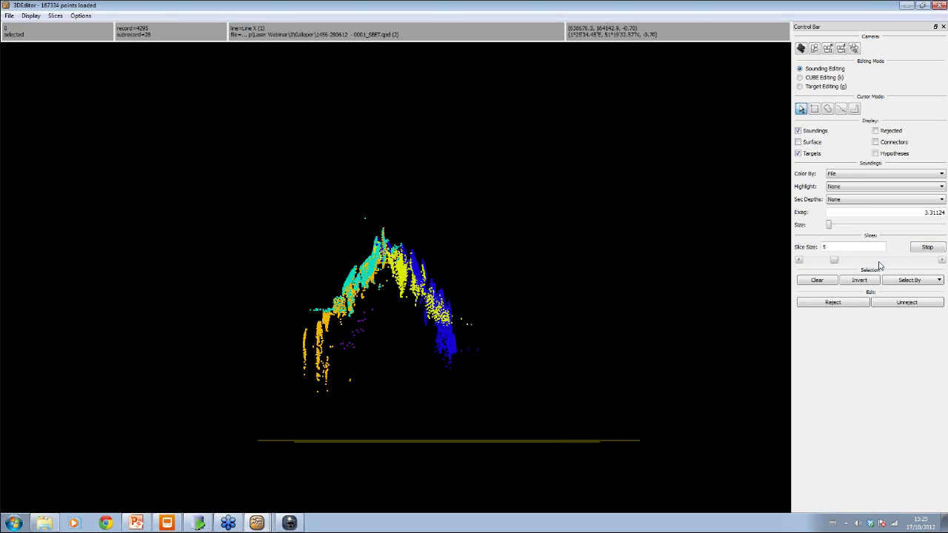
pyautogui.press('l')
pyautogui.moveTo(382, 309)
pyautogui.mouseDown()
pyautogui.moveTo(331, 346)
pyautogui.moveTo(349, 388)
pyautogui.moveTo(374, 401)
pyautogui.mouseUp()
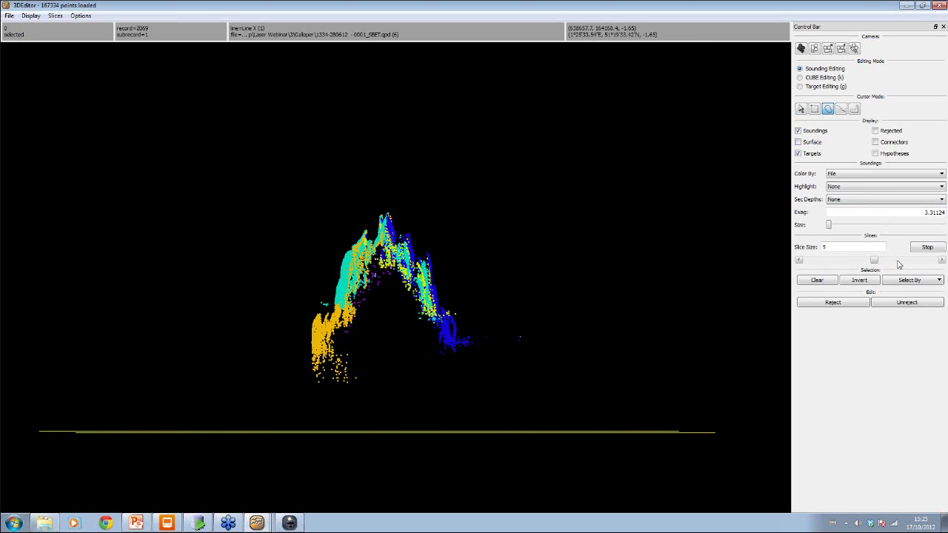
# Restore the 3D Editor to a smaller window, review its save and area-moving commands, and close the editor.
pyautogui.click(921, 5)
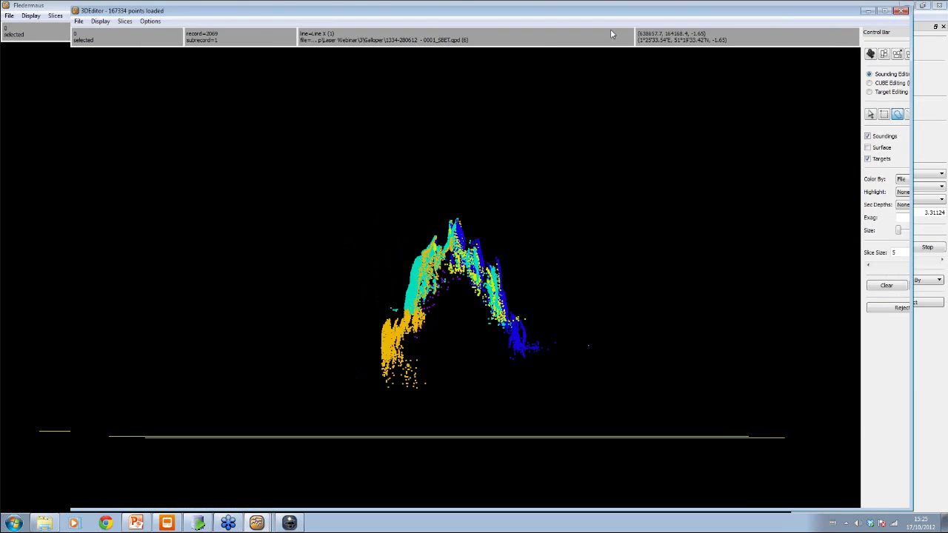
pyautogui.moveTo(273, 12); pyautogui.dragTo(415, 332)
pyautogui.click(220, 341)
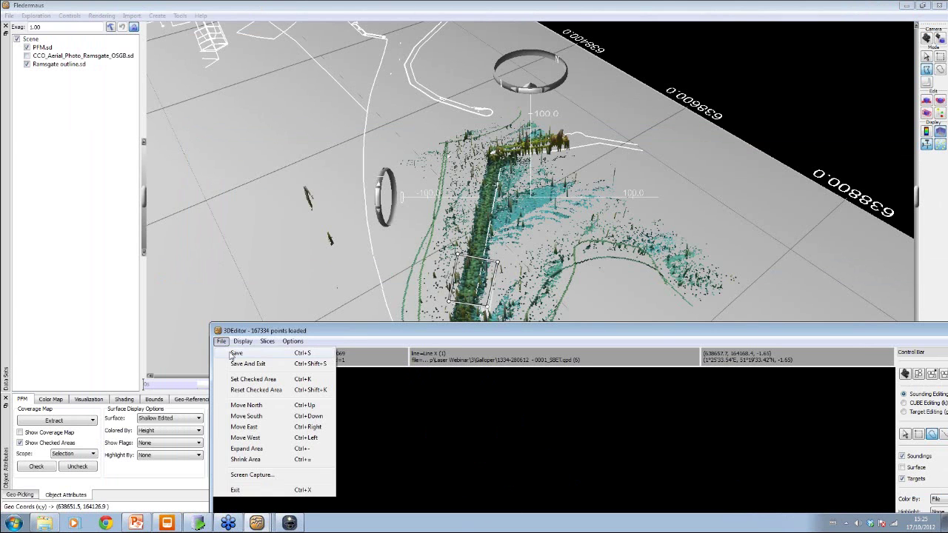
pyautogui.click(392, 301)
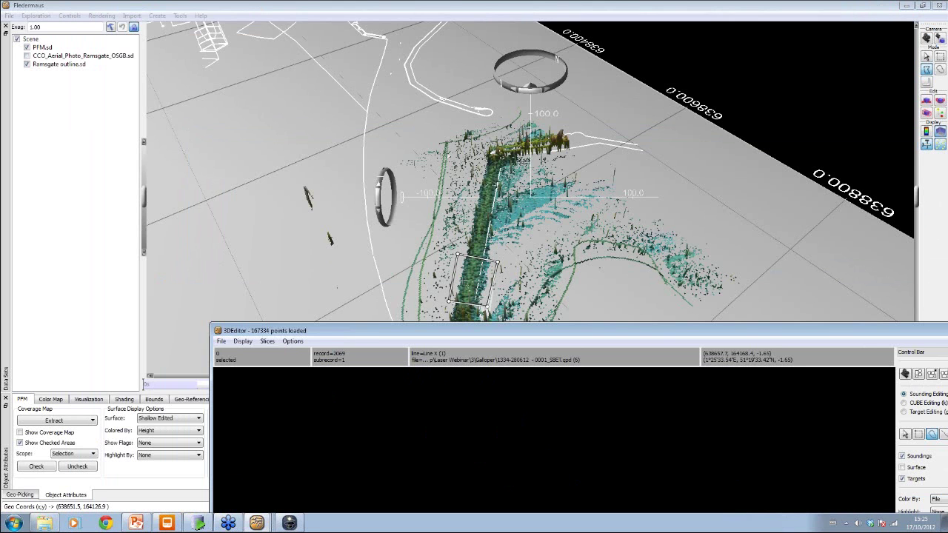
pyautogui.moveTo(510, 335); pyautogui.dragTo(365, 143)
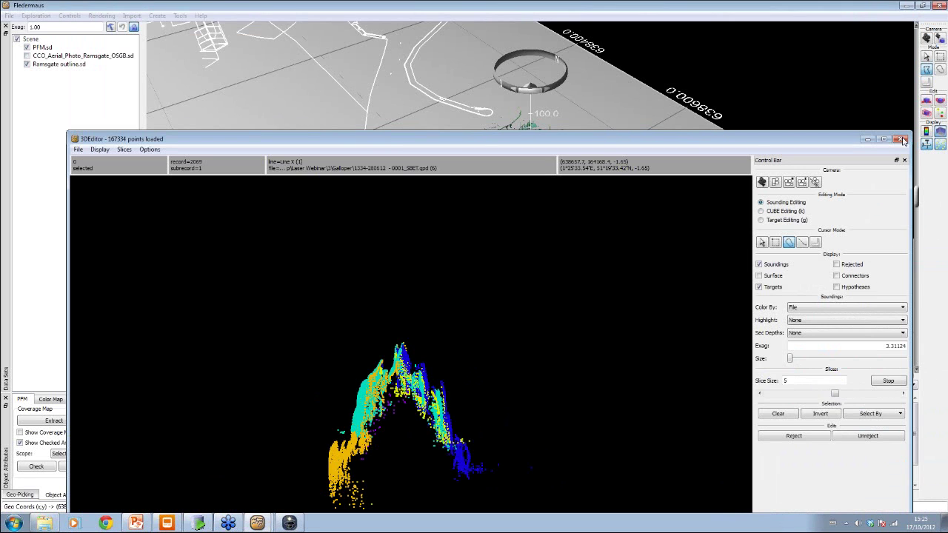
pyautogui.click(901, 139)
# Zoom in on the selected breakwater section, review the PFM's Export Soundings options, and cancel the export.
pyautogui.scroll(5, 455, 241)
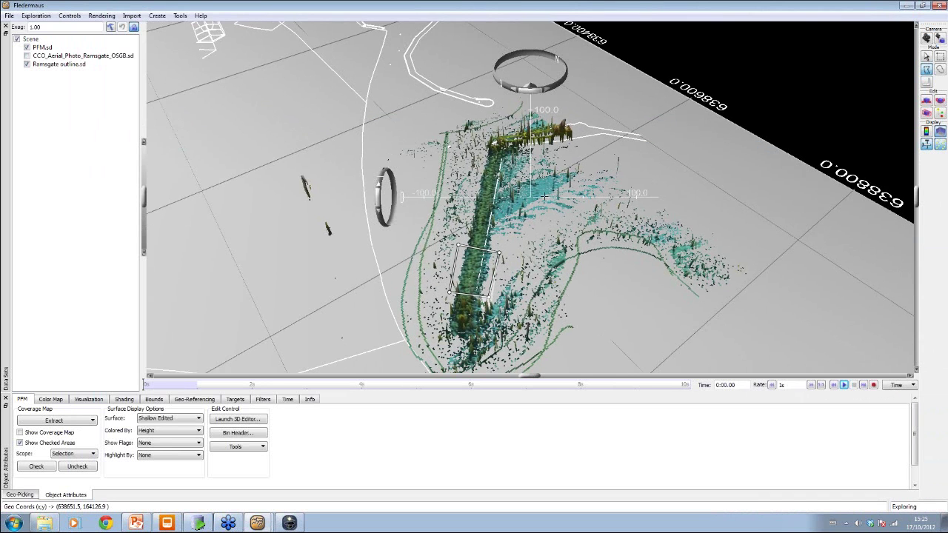
pyautogui.moveTo(503, 202); pyautogui.dragTo(501, 286, button='right')
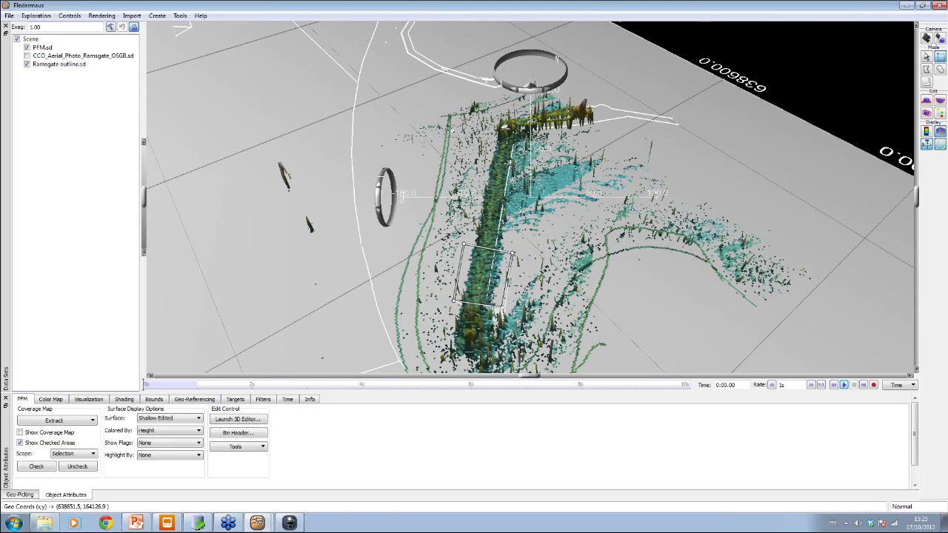
pyautogui.moveTo(486, 260); pyautogui.dragTo(522, 199, button='right')
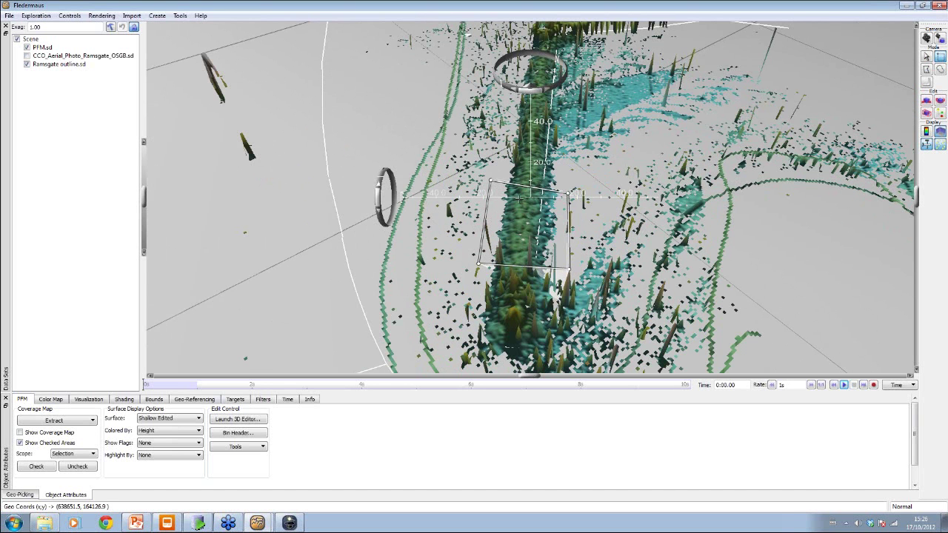
pyautogui.click(253, 448)
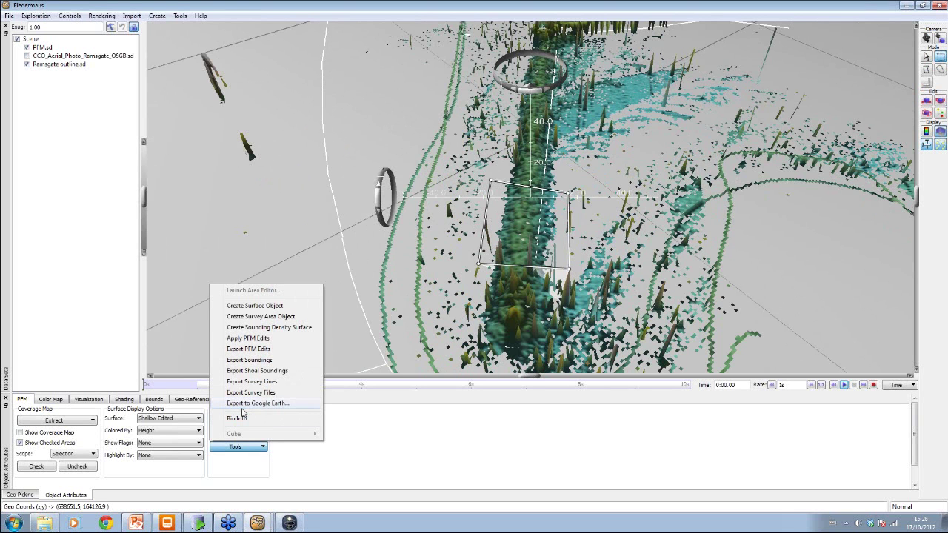
pyautogui.click(265, 360)
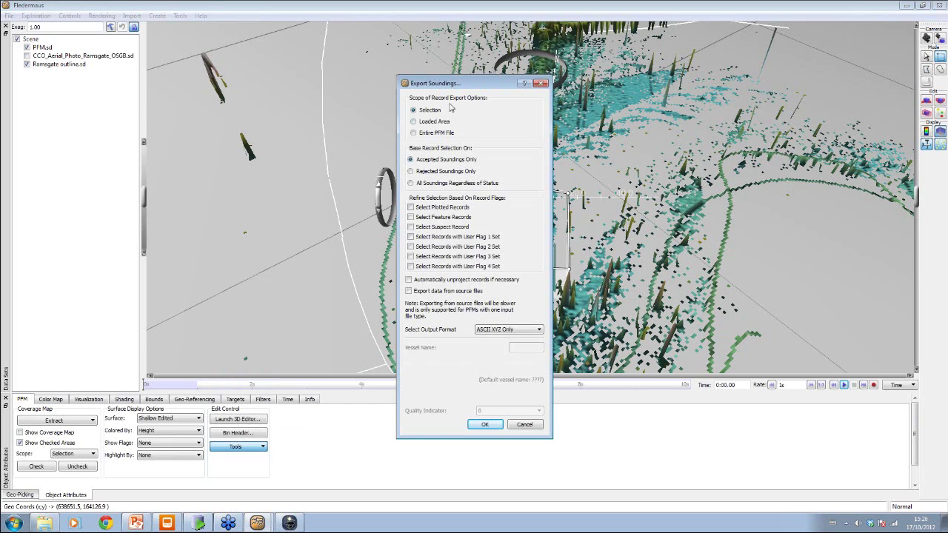
pyautogui.moveTo(454, 84); pyautogui.dragTo(372, 86)
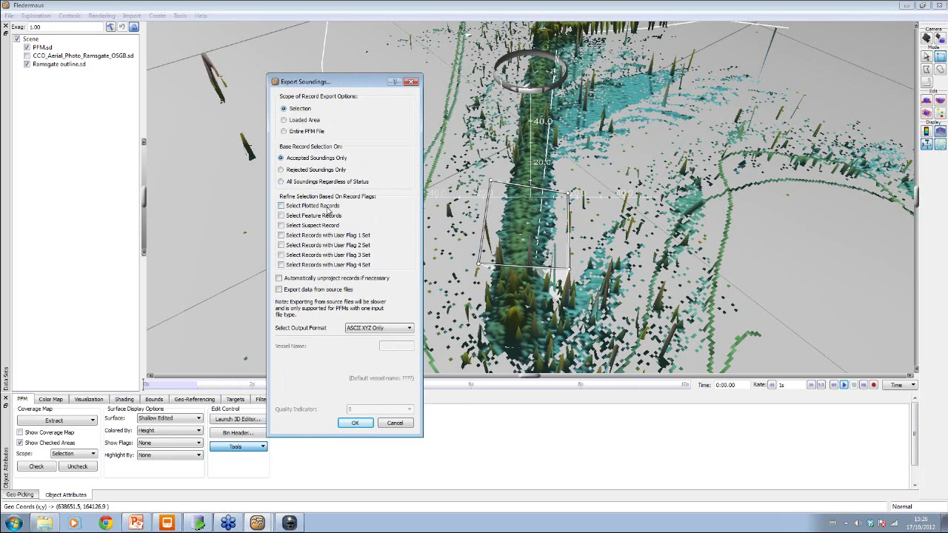
pyautogui.click(394, 422)
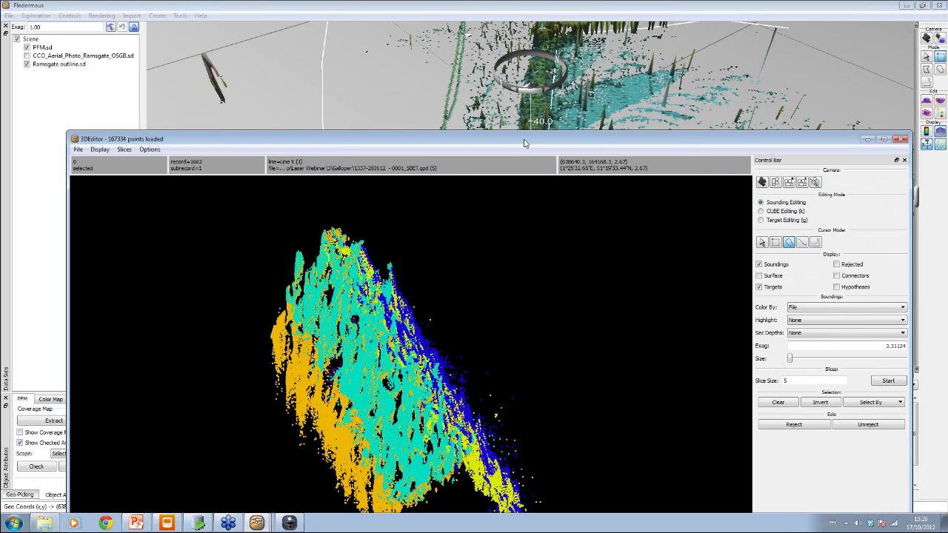
# Lasso the cleaned breakwater soundings from the end view, flag them as Feature, and save and exit the 3D Editor.
pyautogui.moveTo(524, 143)
pyautogui.mouseDown()
pyautogui.moveTo(535, 128)
pyautogui.moveTo(537, 58)
pyautogui.mouseUp()
pyautogui.press('space')
pyautogui.scroll(-5, 416, 307)
pyautogui.moveTo(416, 306)
pyautogui.mouseDown()
pyautogui.moveTo(409, 292)
pyautogui.moveTo(412, 303)
pyautogui.mouseUp()
pyautogui.click(798, 160)
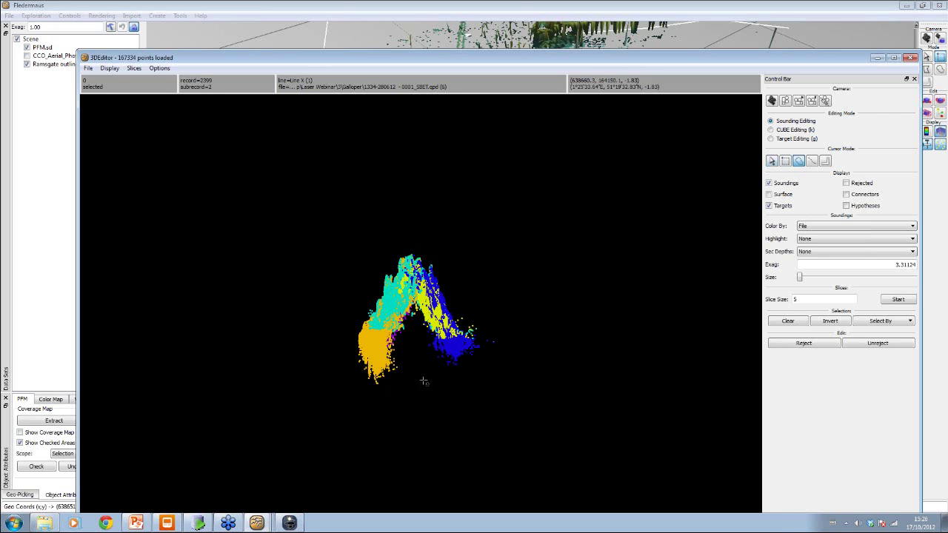
pyautogui.moveTo(388, 397)
pyautogui.mouseDown()
pyautogui.moveTo(337, 296)
pyautogui.moveTo(430, 252)
pyautogui.moveTo(452, 392)
pyautogui.mouseUp()
pyautogui.rightClick(411, 277)
pyautogui.moveTo(435, 295)
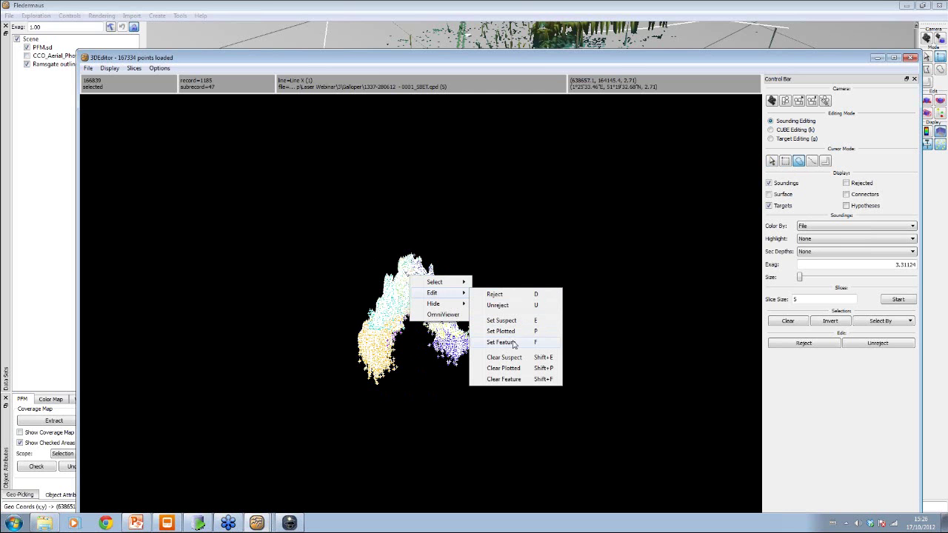
pyautogui.click(514, 342)
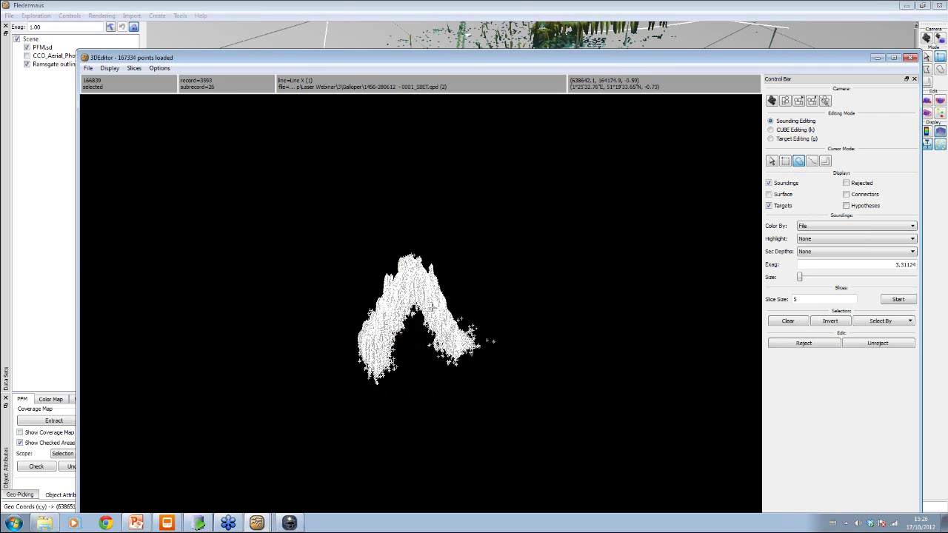
pyautogui.click(87, 68)
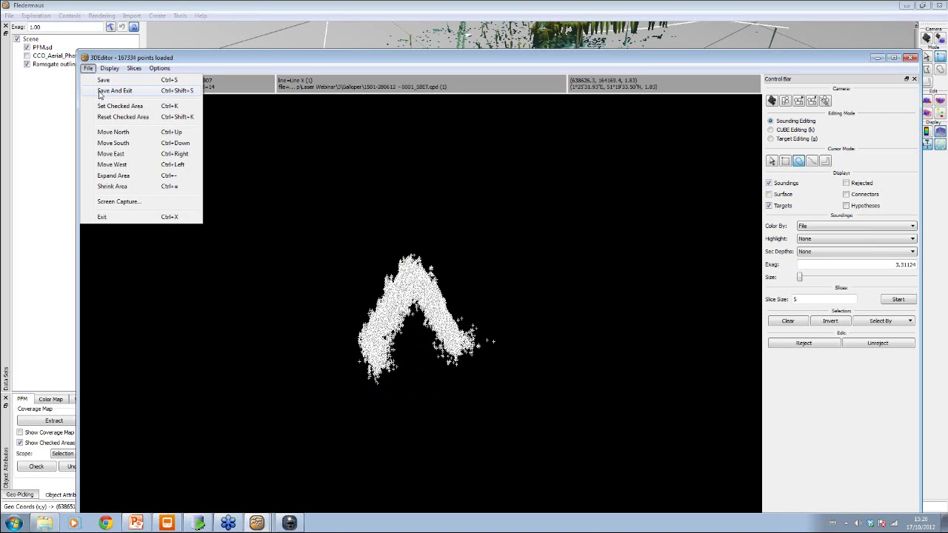
pyautogui.click(104, 91)
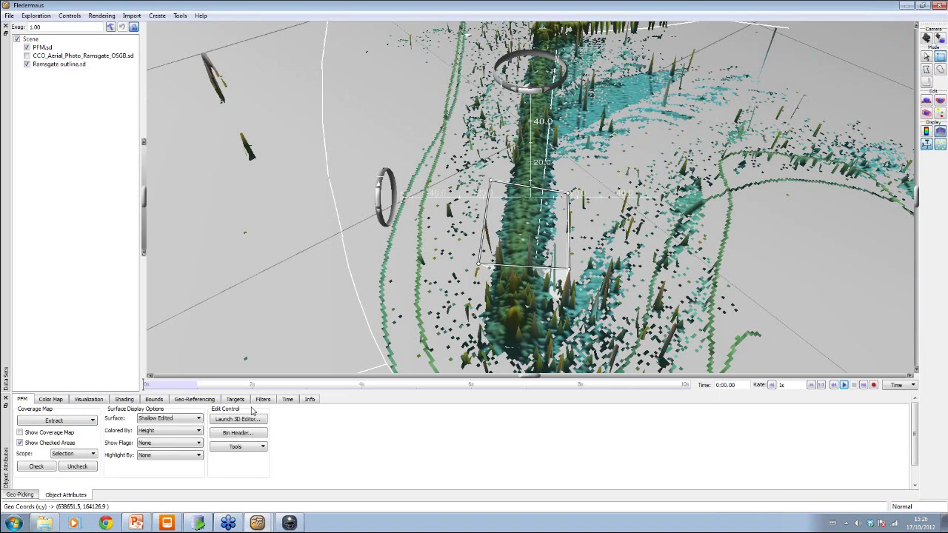
# Export the selection's accepted Feature records as ASCII XYZ Only to a file named Feature in the SD output folder.
pyautogui.click(252, 446)
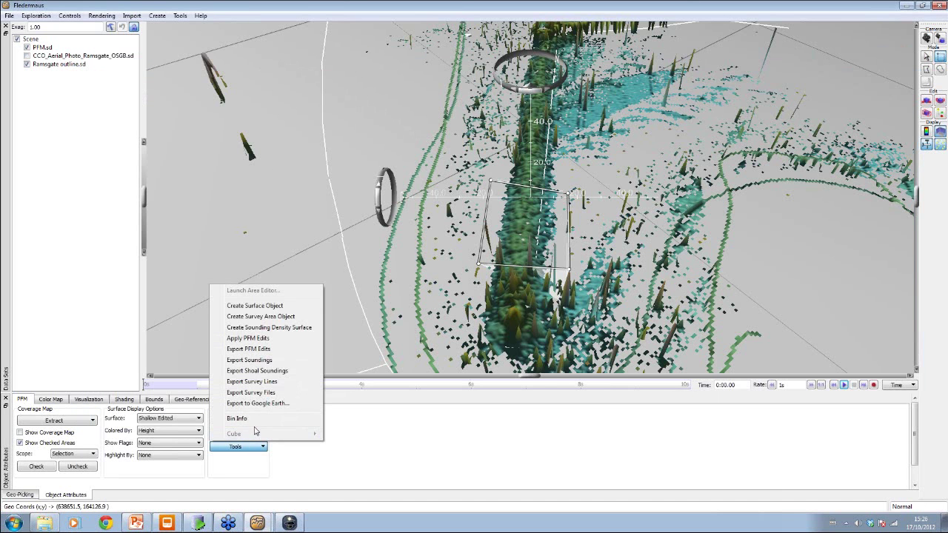
pyautogui.click(249, 360)
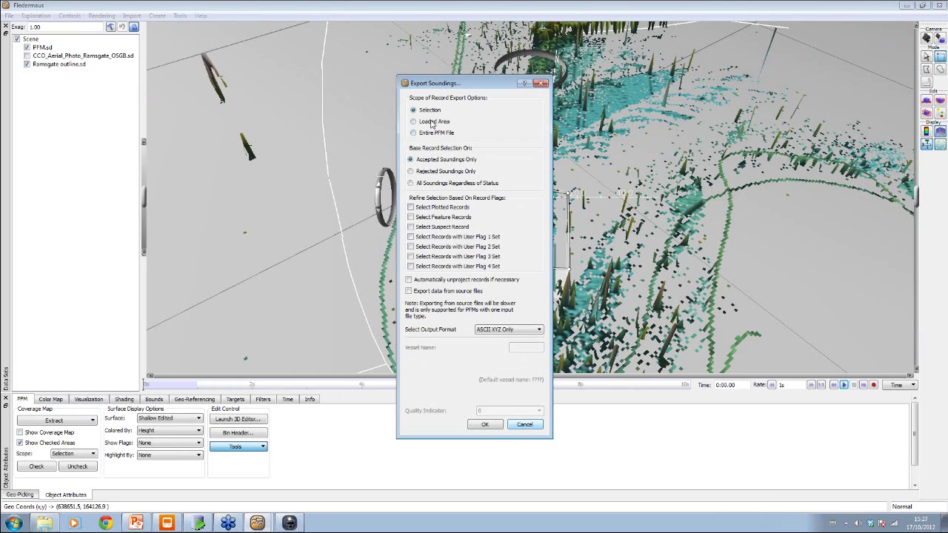
pyautogui.click(411, 217)
pyautogui.click(485, 424)
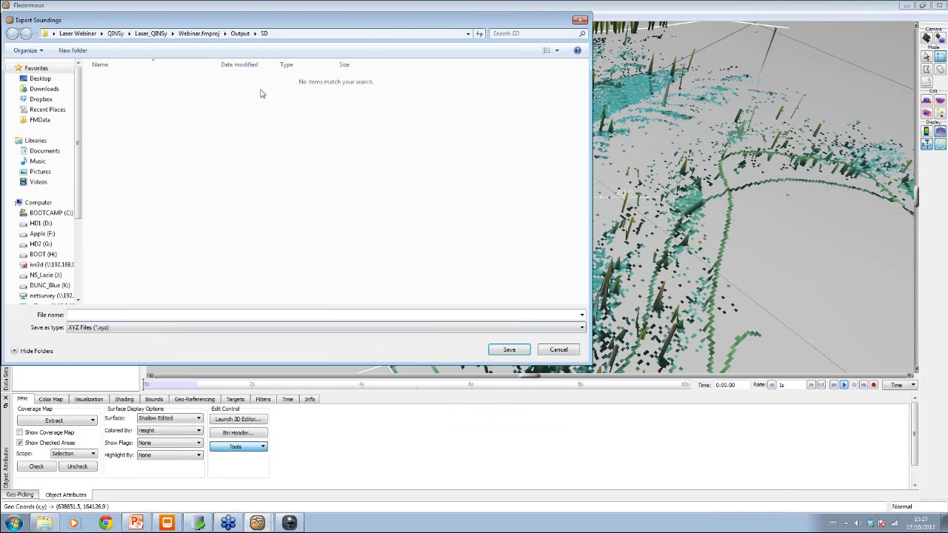
pyautogui.write('Feature')
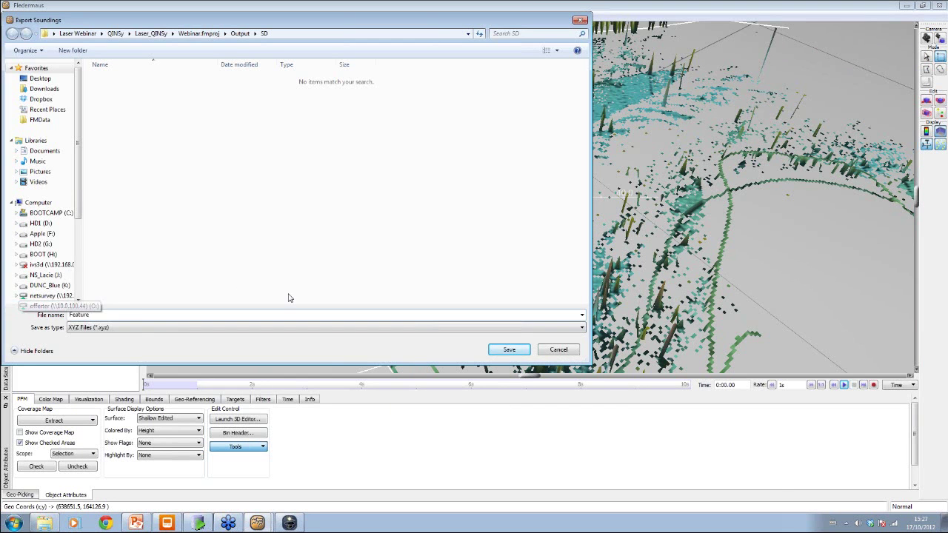
pyautogui.click(509, 350)
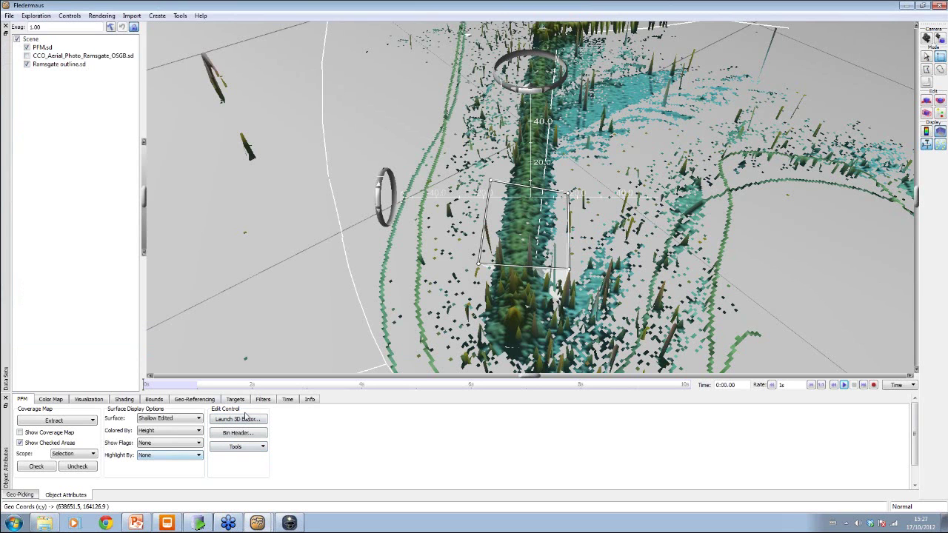
# Reopen the breakwater section in the 3D Editor, reject all its soundings, and save and exit.
pyautogui.click(248, 421)
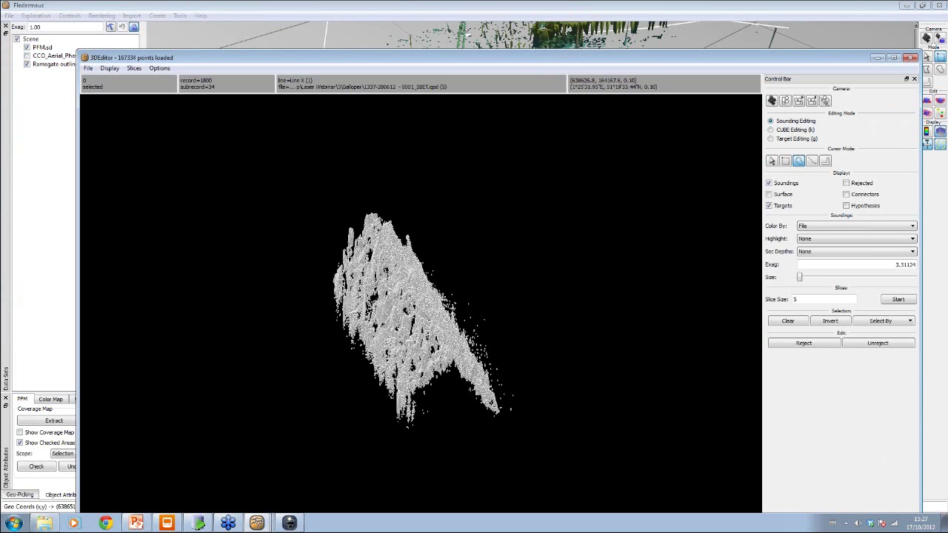
pyautogui.moveTo(315, 241)
pyautogui.mouseDown()
pyautogui.moveTo(349, 176)
pyautogui.moveTo(511, 361)
pyautogui.moveTo(357, 442)
pyautogui.mouseUp()
pyautogui.press('Delete')
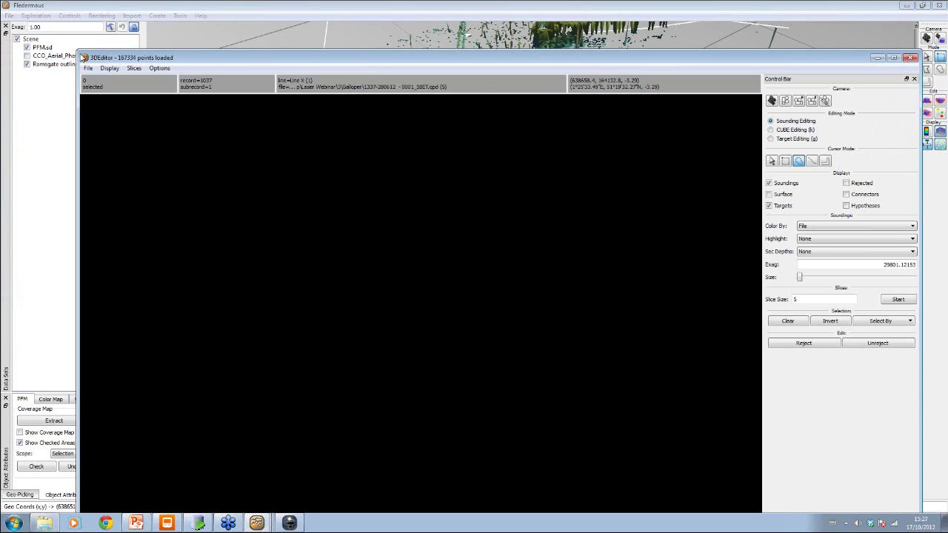
pyautogui.click(88, 68)
pyautogui.click(100, 89)
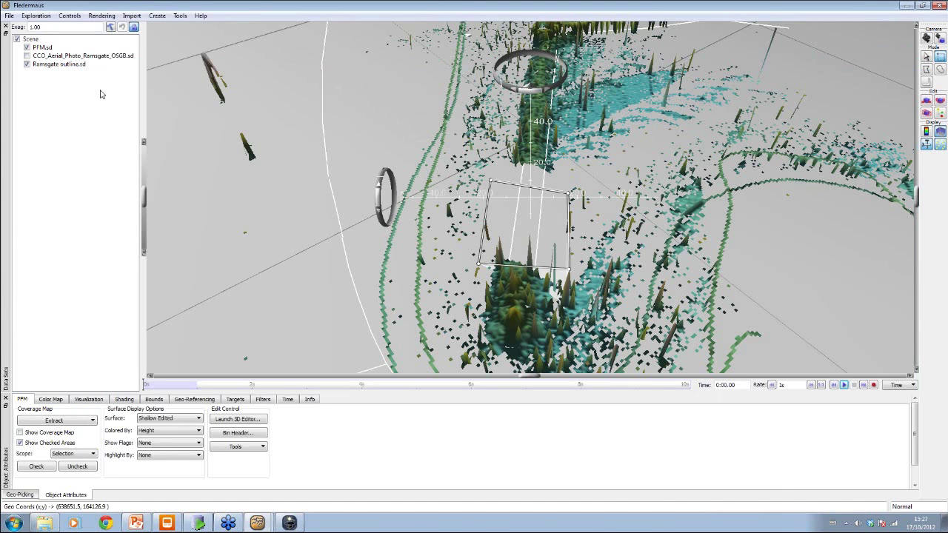
# Import the Feature XYZ file as points with the horizontal coordinate system FP_OSGB_1936_British_National_Grid.
pyautogui.click(134, 16)
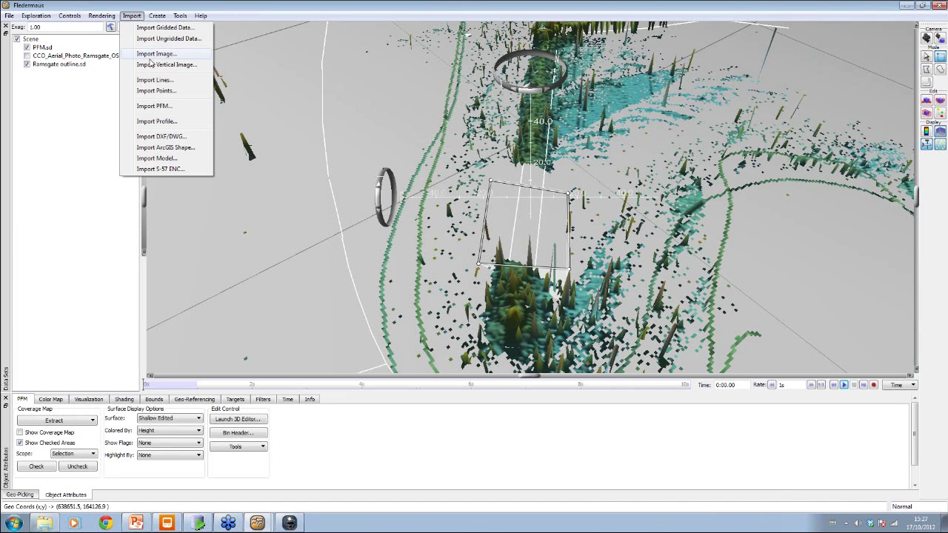
pyautogui.click(155, 91)
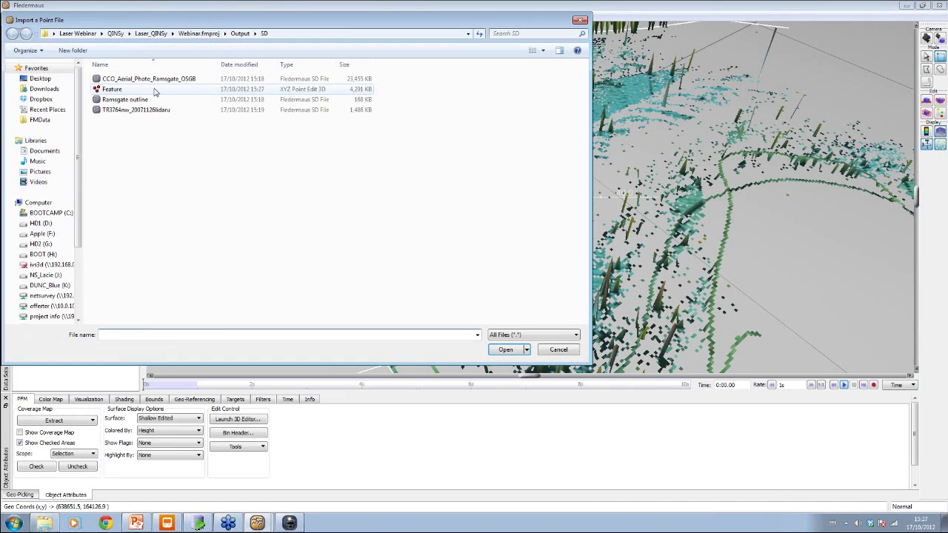
pyautogui.click(114, 89)
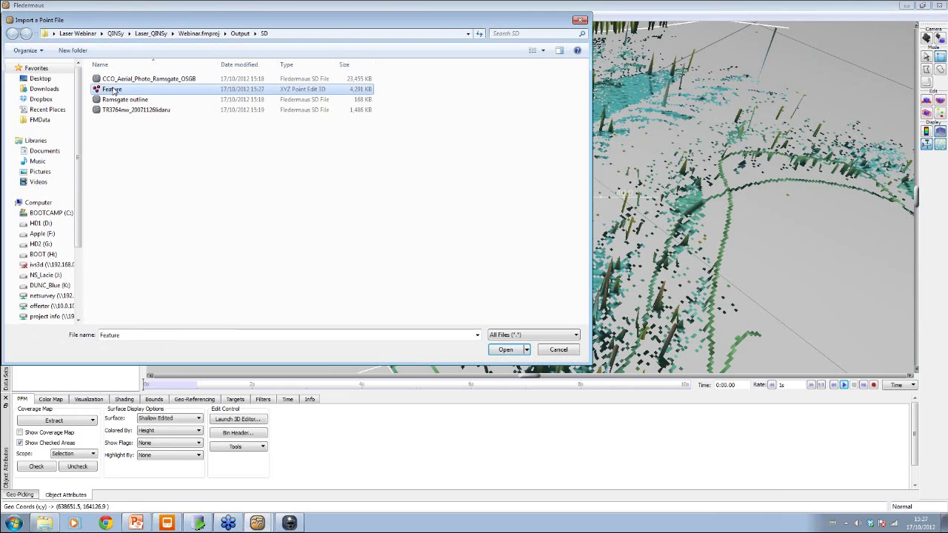
pyautogui.click(505, 350)
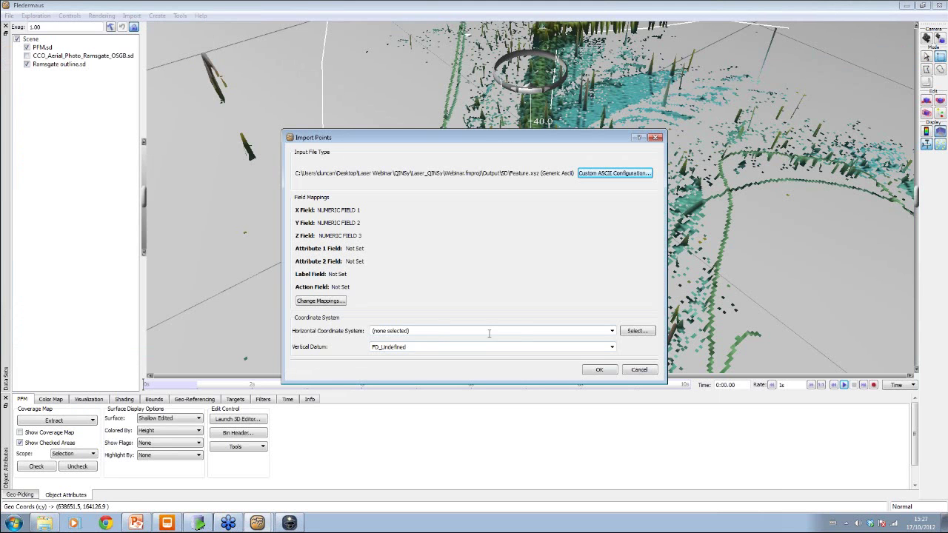
pyautogui.click(612, 330)
pyautogui.scroll(-3, 468, 370)
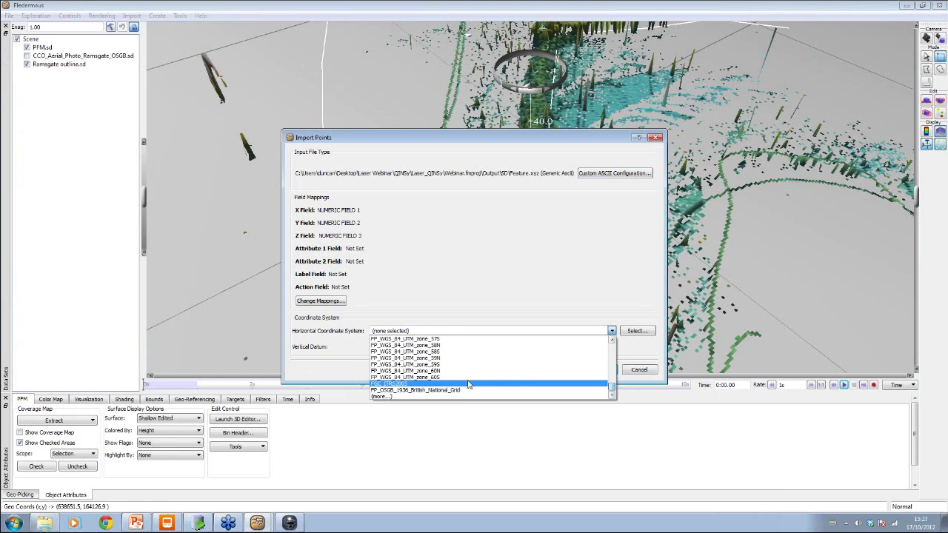
pyautogui.click(467, 390)
pyautogui.click(600, 369)
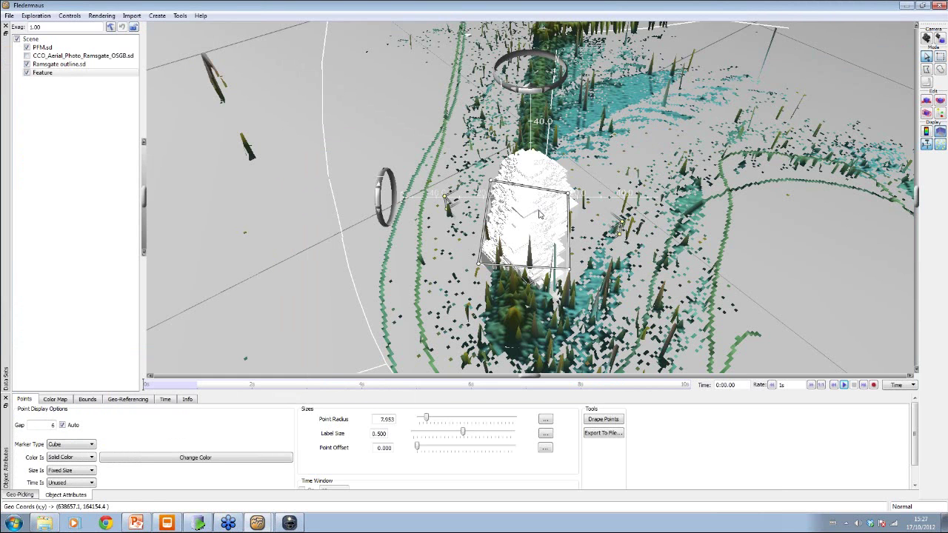
# Change the marker type of the imported Feature points to Sphere.
pyautogui.moveTo(536, 206)
pyautogui.mouseDown()
pyautogui.moveTo(516, 150)
pyautogui.moveTo(542, 190)
pyautogui.mouseUp()
pyautogui.scroll(4, 543, 192)
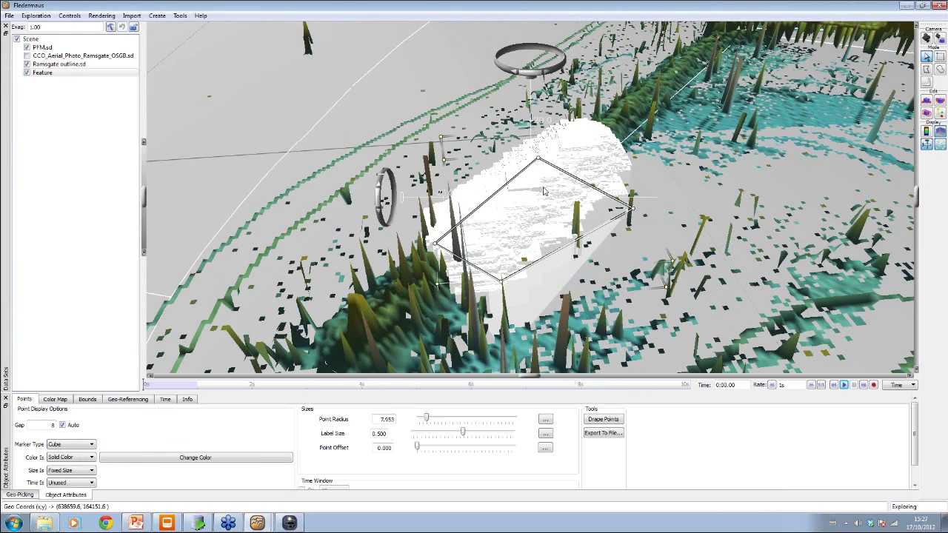
pyautogui.scroll(-1, 544, 192)
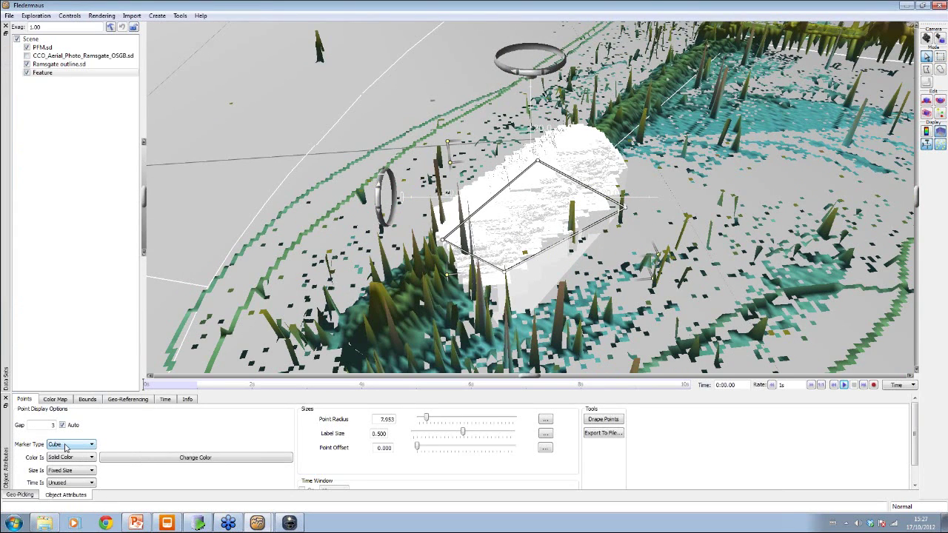
pyautogui.click(65, 445)
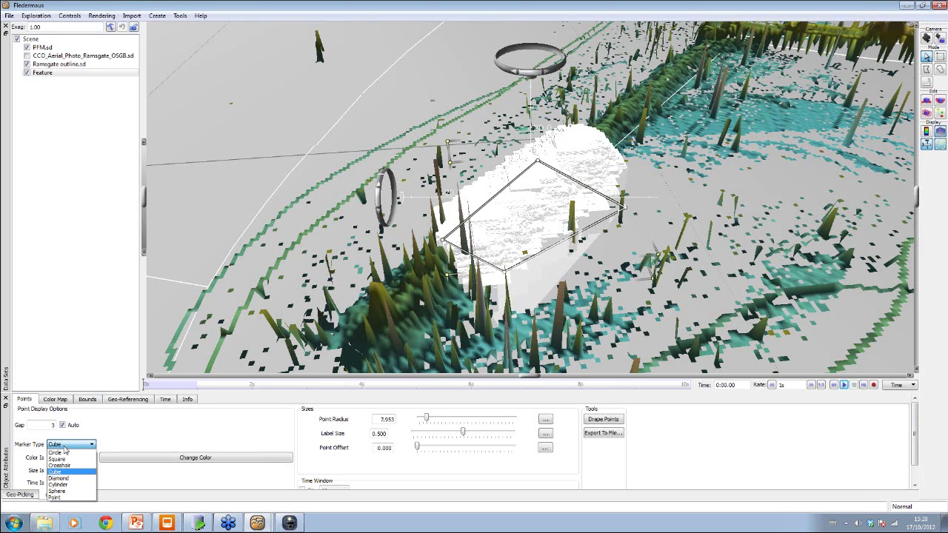
pyautogui.click(57, 492)
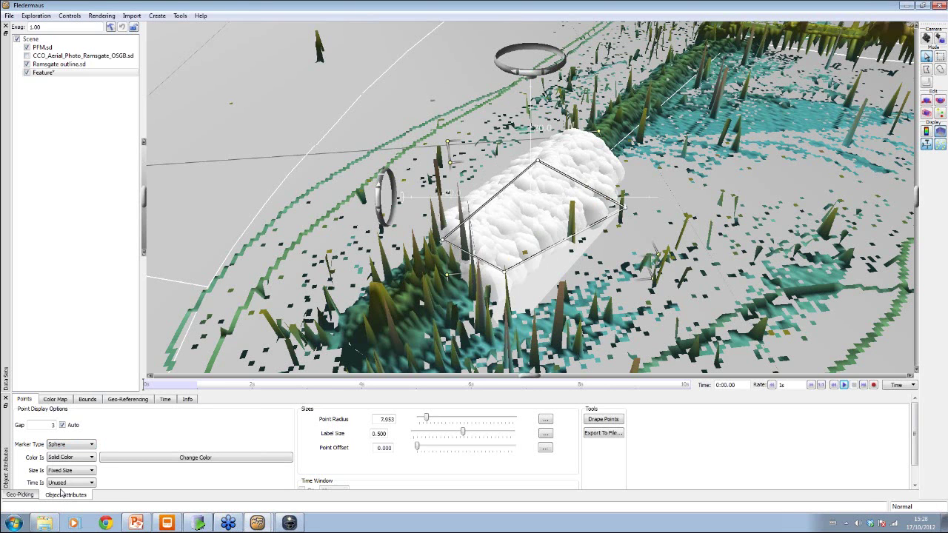
# Limit the point radius range to an ending value of 1.2 and reduce the radius to about 0.75.
pyautogui.moveTo(426, 419); pyautogui.dragTo(420, 425)
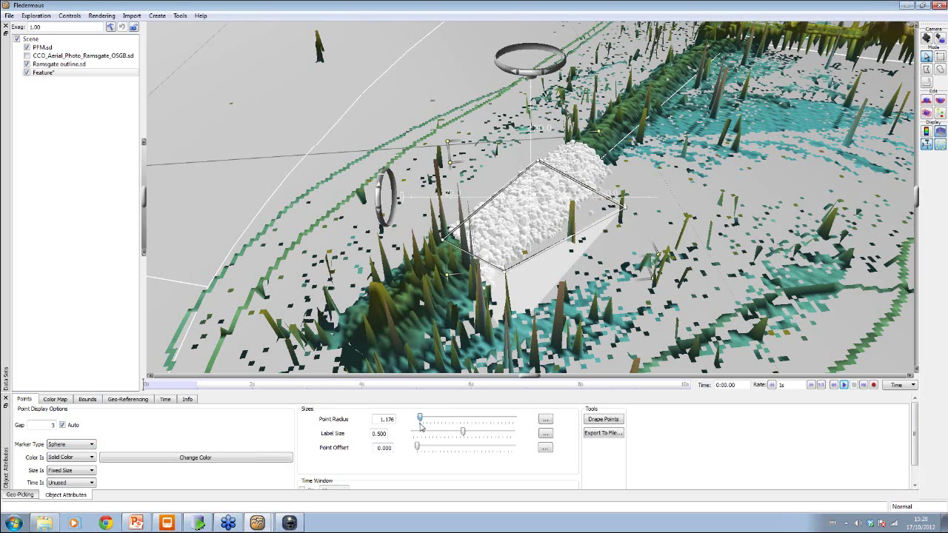
pyautogui.click(546, 419)
pyautogui.press('Tab')
pyautogui.press('Tab')
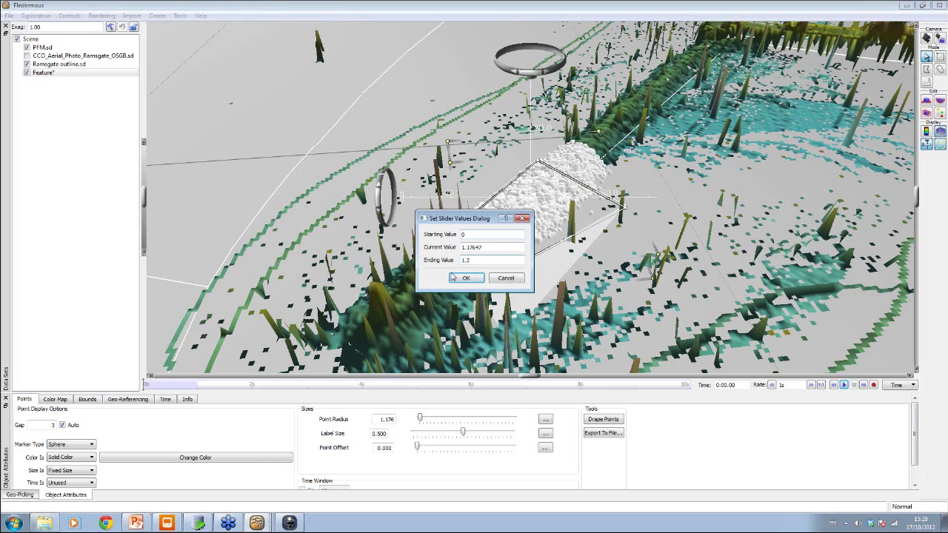
pyautogui.click(465, 277)
pyautogui.moveTo(511, 419); pyautogui.dragTo(476, 426)
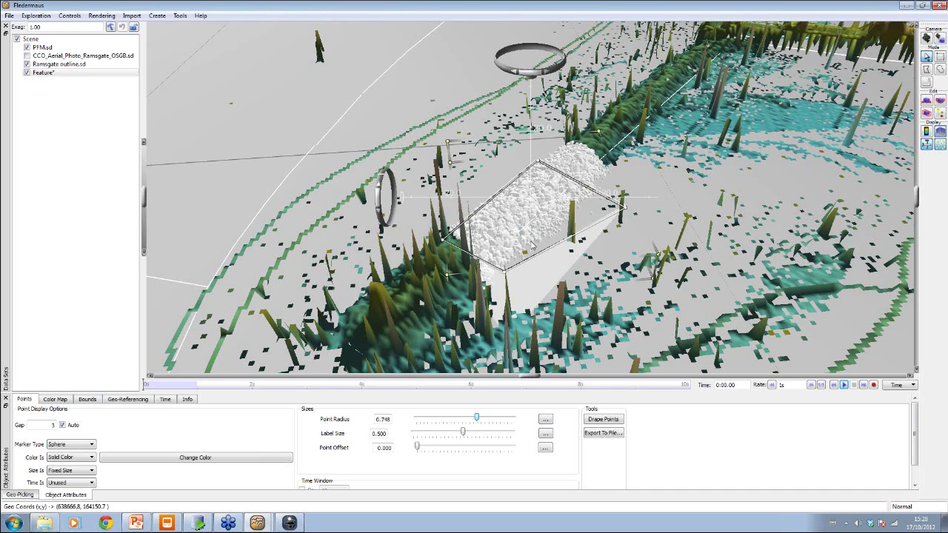
# Change the solid color of the Feature points to green (0, 170, 0).
pyautogui.scroll(3, 535, 210)
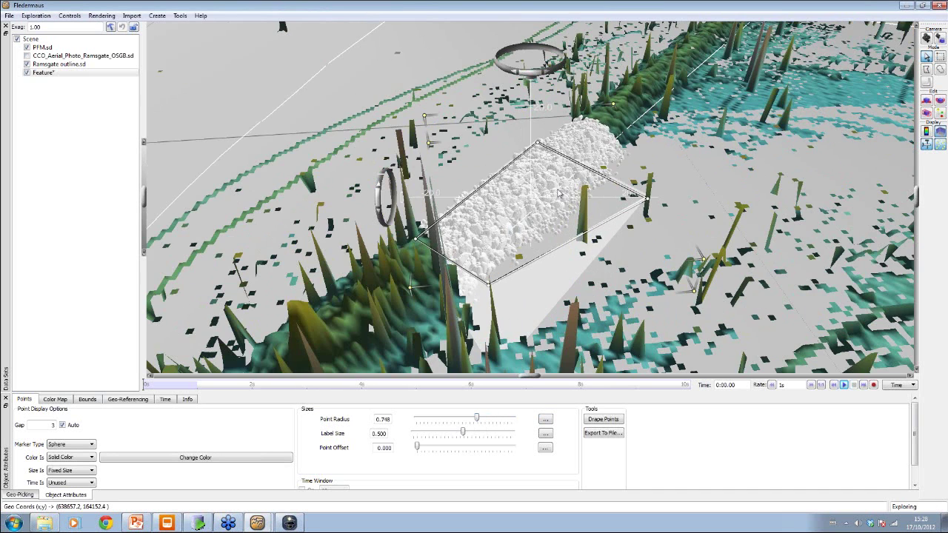
pyautogui.click(153, 457)
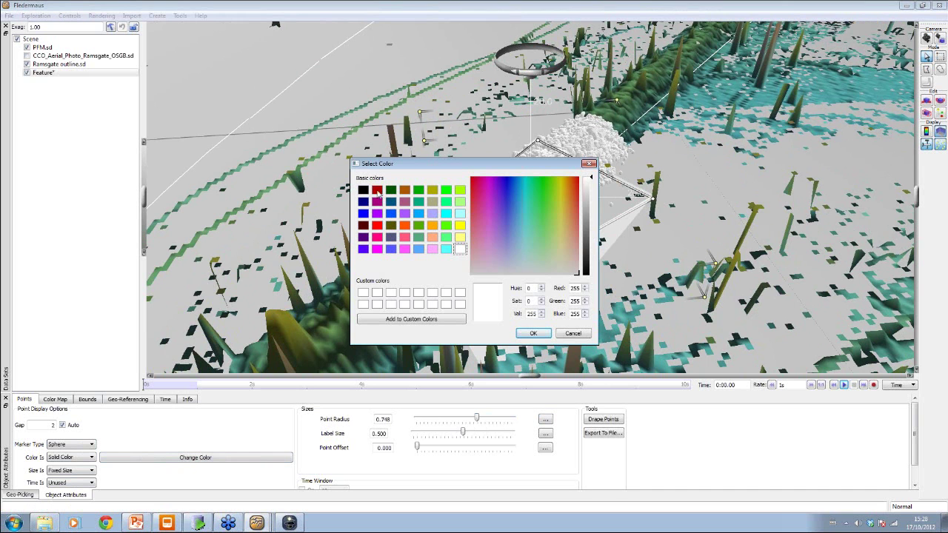
pyautogui.click(418, 191)
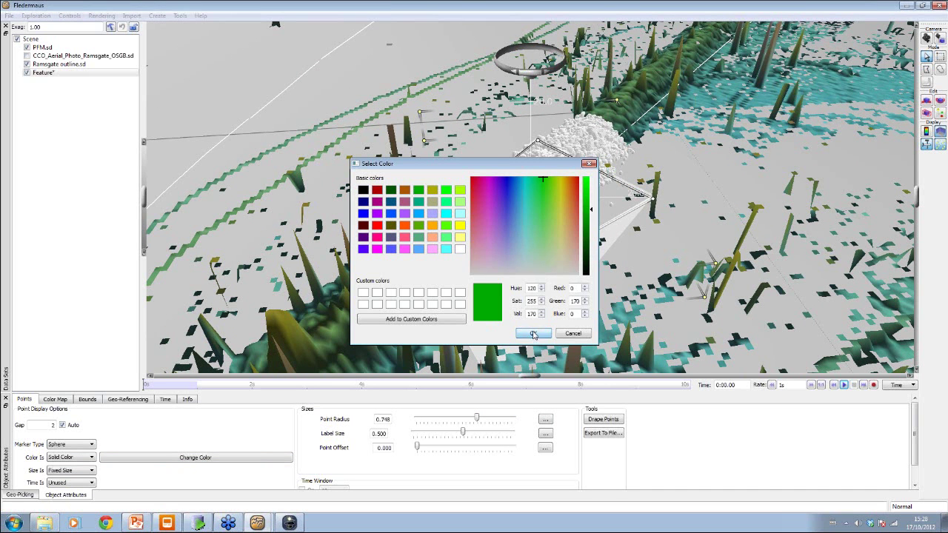
pyautogui.click(533, 333)
# Color the Feature points by Point Height (Z).
pyautogui.moveTo(520, 219); pyautogui.dragTo(470, 230)
pyautogui.click(90, 459)
pyautogui.click(66, 471)
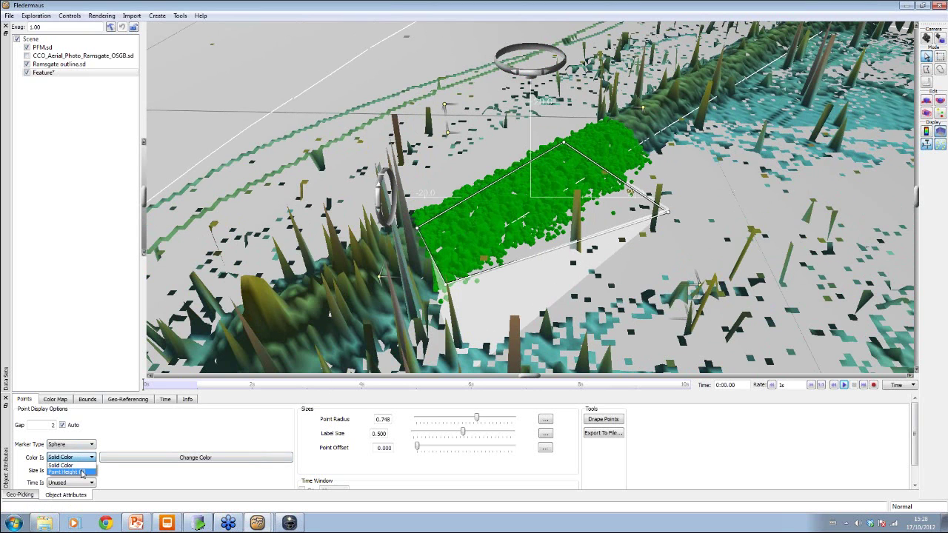
# Apply a system colormap running from blue through green and yellow to pink and white to the Feature points.
pyautogui.click(55, 399)
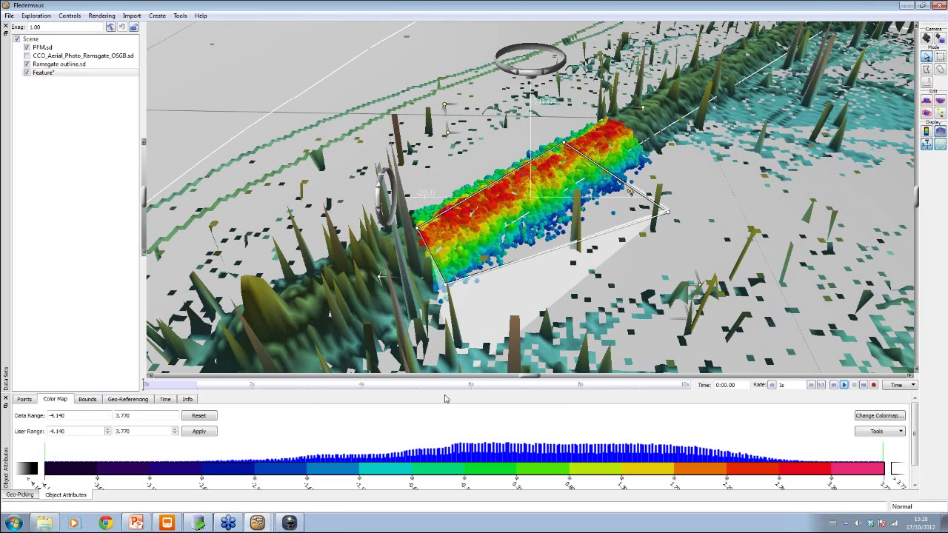
pyautogui.click(880, 416)
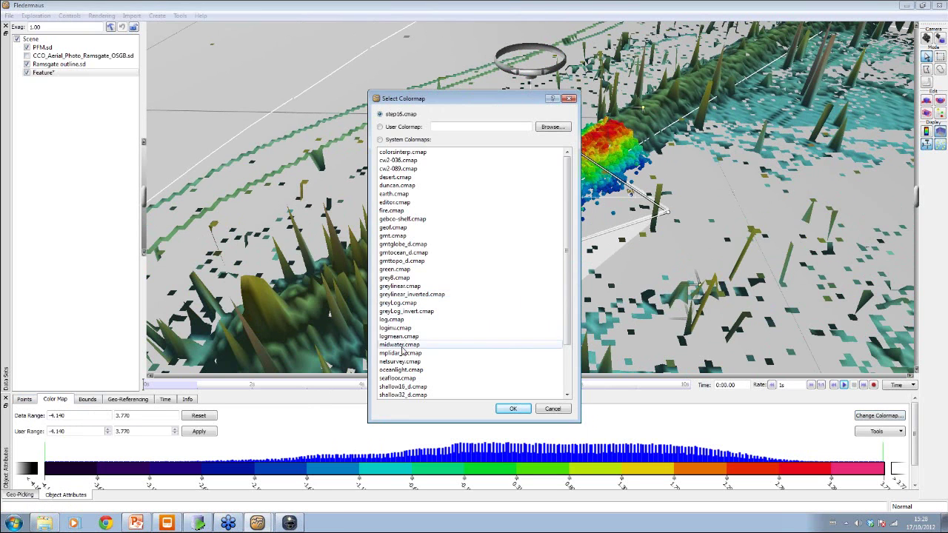
pyautogui.moveTo(567, 334); pyautogui.dragTo(567, 367)
pyautogui.click(449, 385)
pyautogui.click(512, 409)
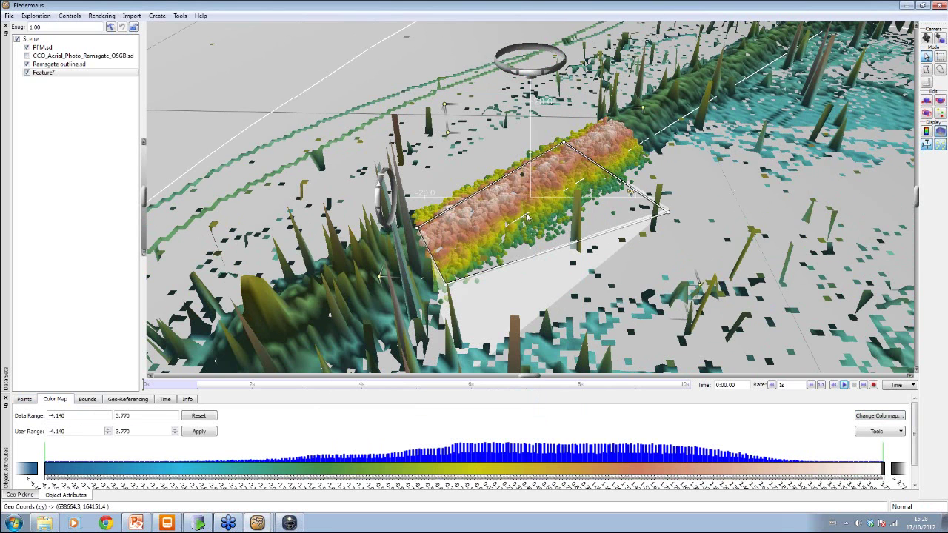
# Reduce the point radius of the Feature spheres to about 0.245.
pyautogui.moveTo(541, 190); pyautogui.dragTo(558, 180)
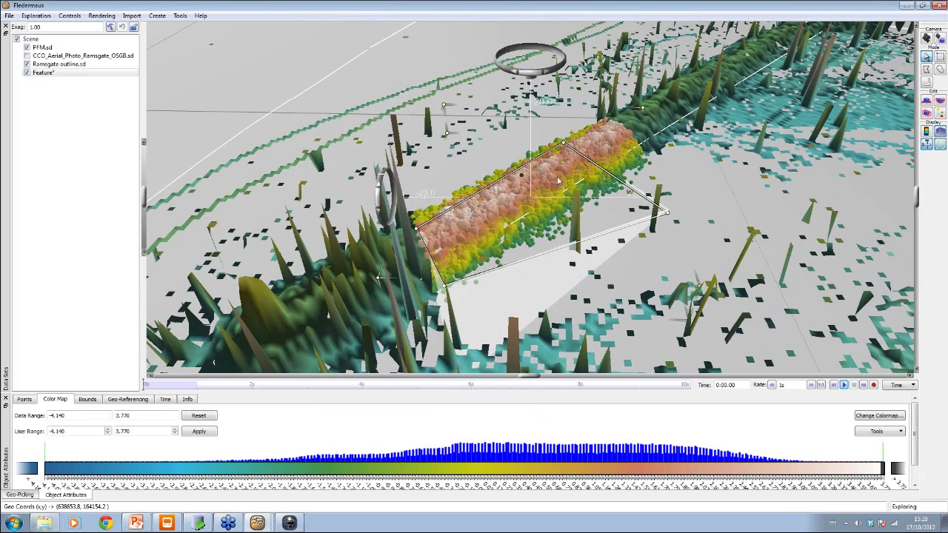
pyautogui.scroll(5, 558, 180)
pyautogui.click(26, 401)
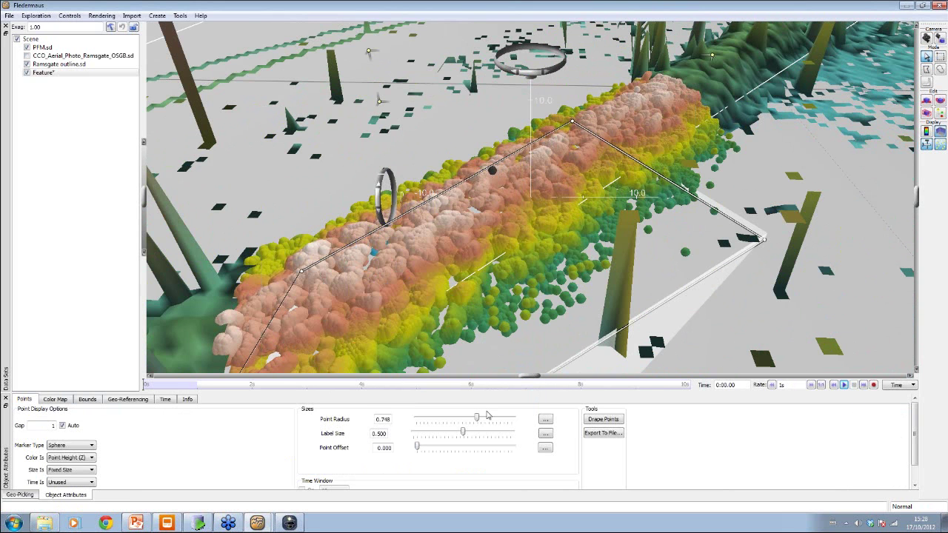
pyautogui.moveTo(478, 421); pyautogui.dragTo(439, 423)
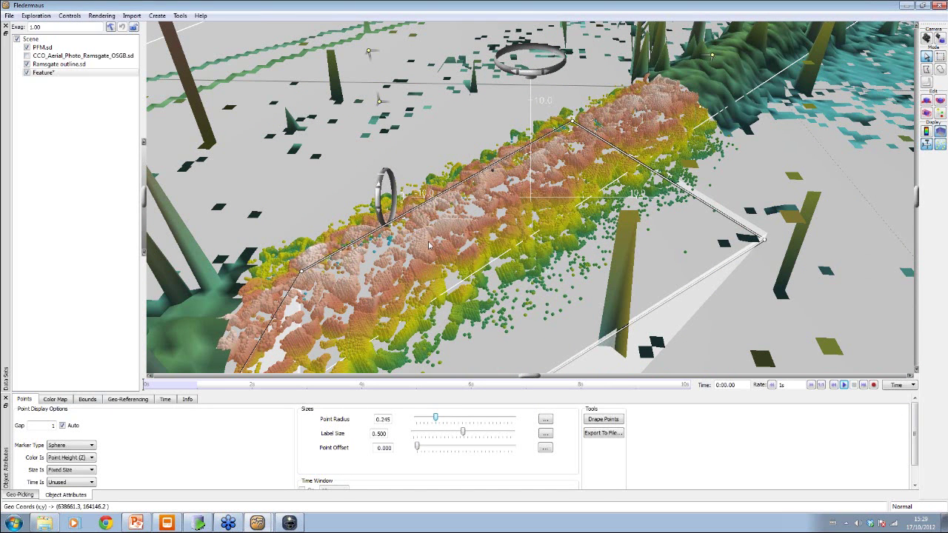
pyautogui.click(471, 223)
pyautogui.moveTo(472, 226); pyautogui.dragTo(469, 260)
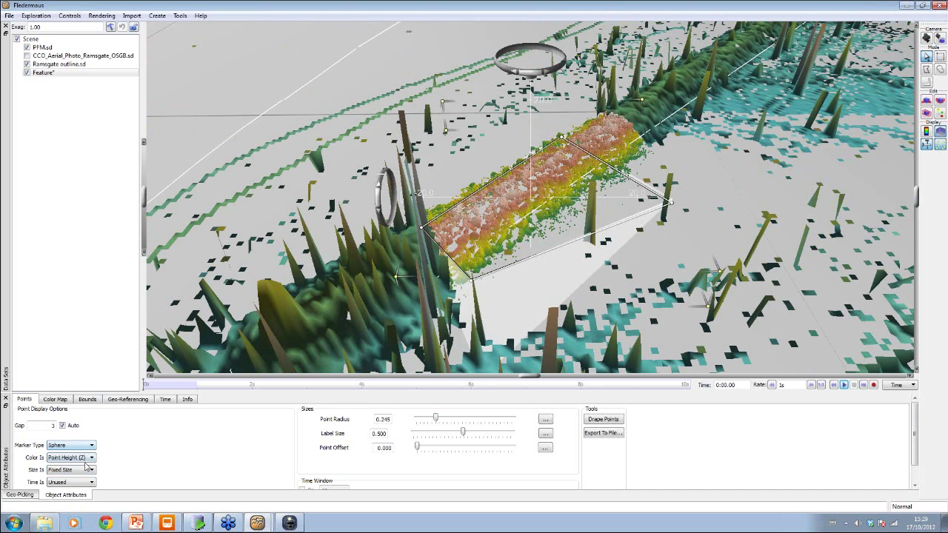
# Change the Feature marker type to Point and raise the point radius to about 1.11.
pyautogui.click(70, 445)
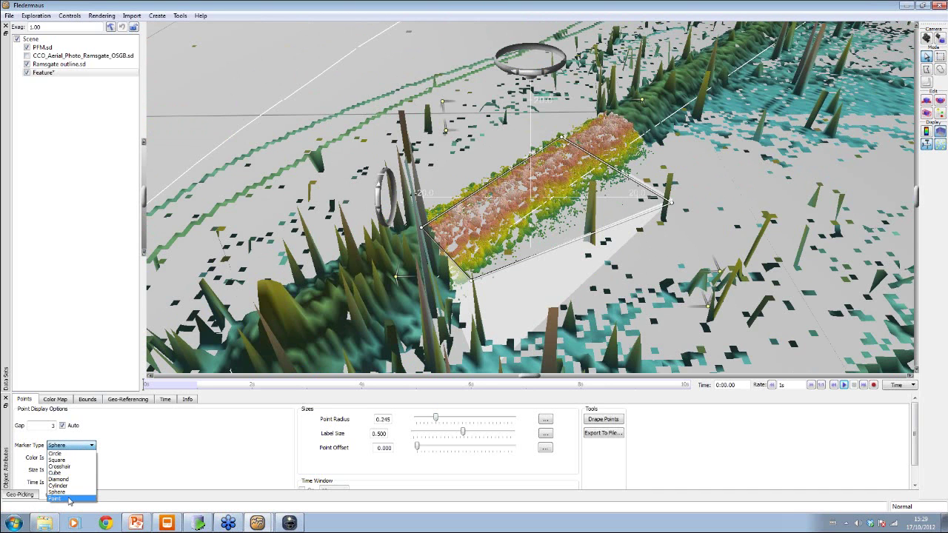
pyautogui.click(69, 501)
pyautogui.moveTo(497, 418)
pyautogui.mouseDown()
pyautogui.moveTo(466, 420)
pyautogui.moveTo(506, 419)
pyautogui.mouseUp()
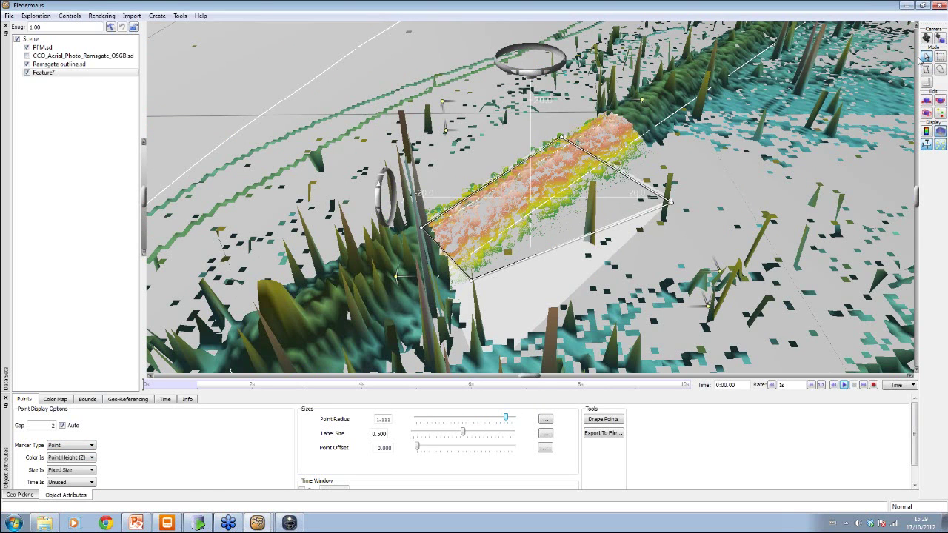
pyautogui.moveTo(549, 176)
pyautogui.mouseDown()
pyautogui.moveTo(571, 195)
pyautogui.moveTo(560, 187)
pyautogui.moveTo(516, 197)
pyautogui.moveTo(564, 193)
pyautogui.mouseUp()
# Switch the Feature marker type back to Sphere and view the wall points from another angle.
pyautogui.click(71, 445)
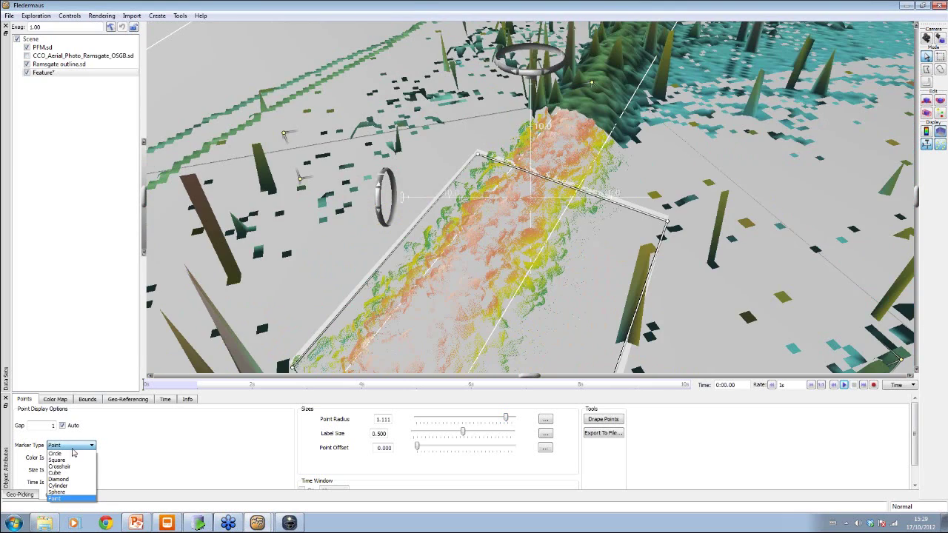
pyautogui.click(56, 494)
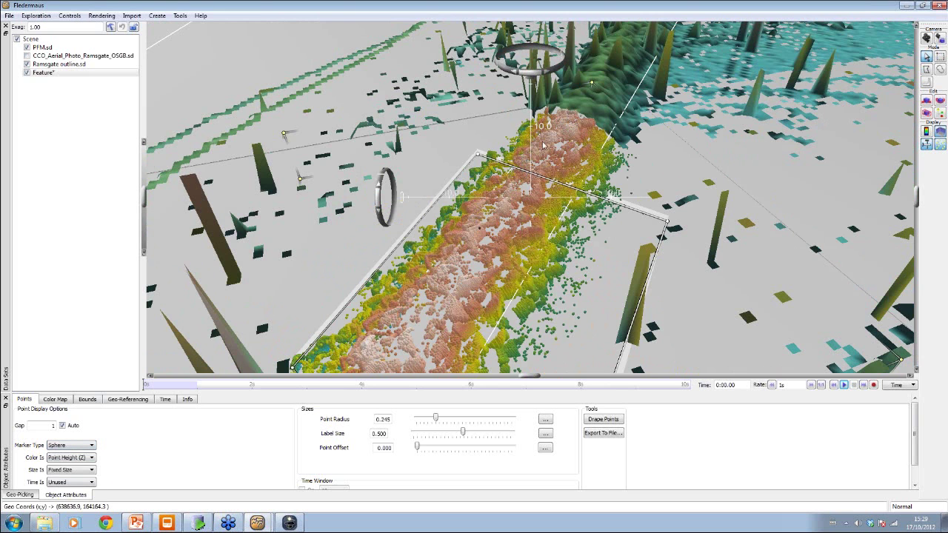
pyautogui.moveTo(517, 208)
pyautogui.mouseDown()
pyautogui.moveTo(539, 200)
pyautogui.moveTo(544, 77)
pyautogui.moveTo(488, 80)
pyautogui.moveTo(546, 80)
pyautogui.mouseUp()
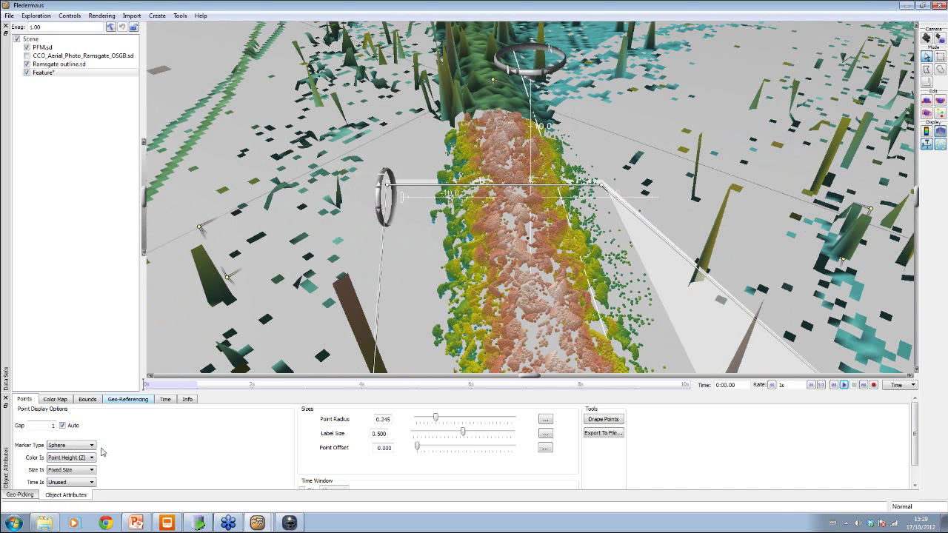
# Set the Feature marker type to Point, extend the radius range's ending value to 10 and set the radius to about 2.78.
pyautogui.click(59, 449)
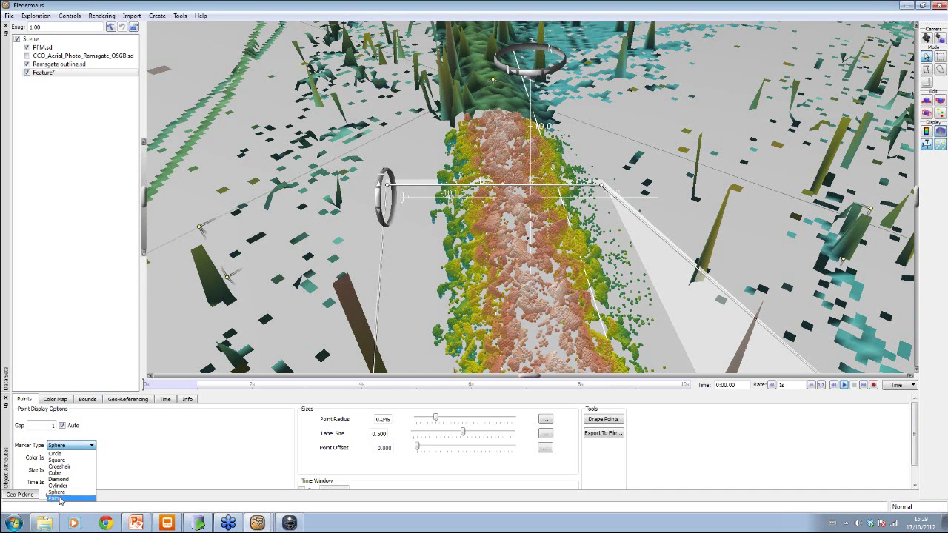
pyautogui.click(60, 453)
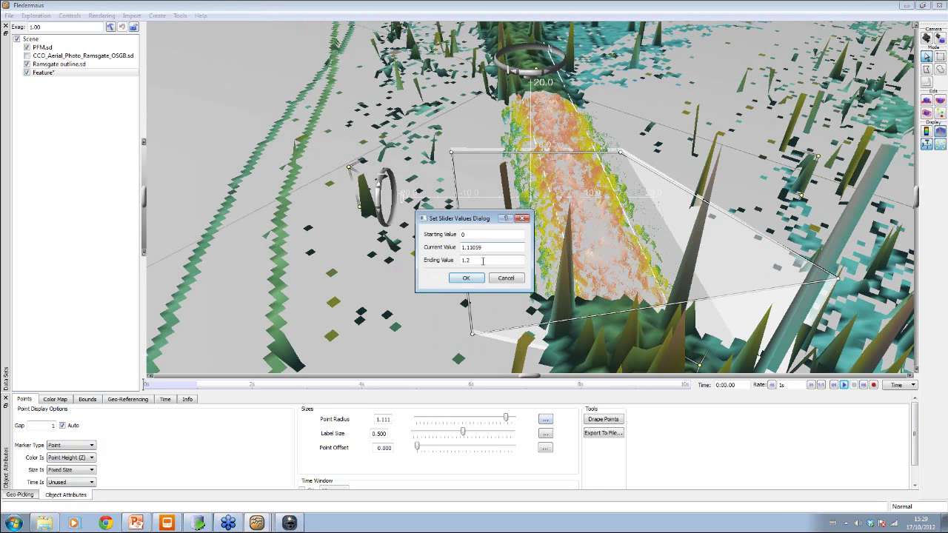
pyautogui.moveTo(483, 260); pyautogui.dragTo(430, 268)
pyautogui.write('10')
pyautogui.press('Return')
pyautogui.moveTo(427, 419); pyautogui.dragTo(444, 419)
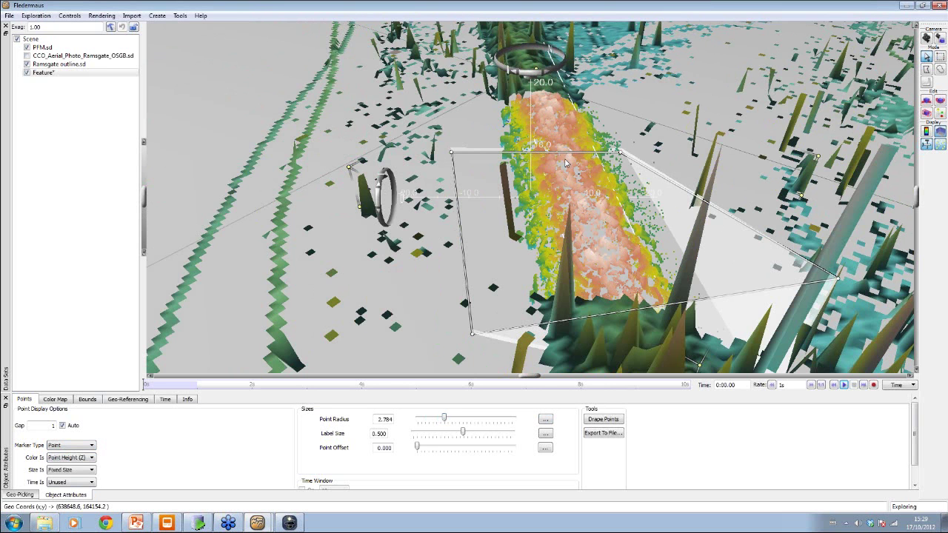
pyautogui.moveTo(564, 163); pyautogui.dragTo(539, 220)
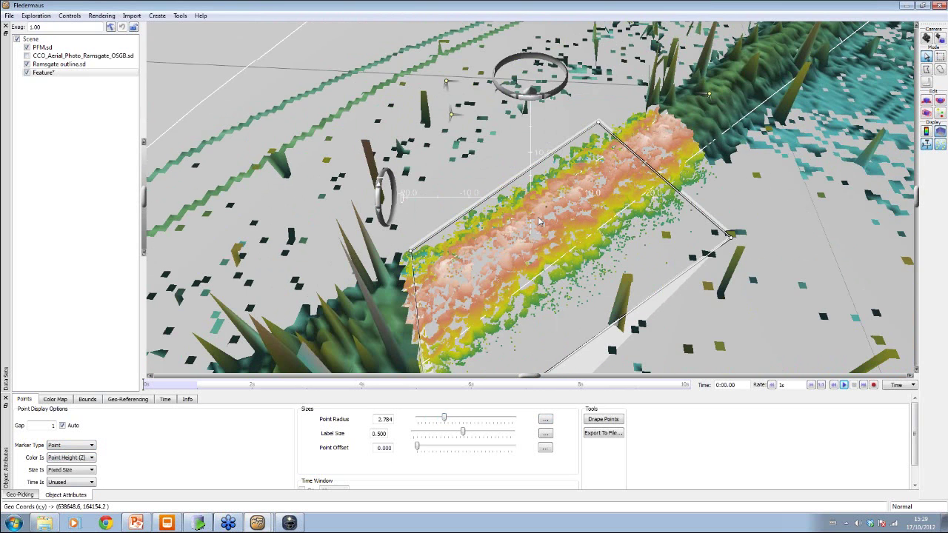
# Hide the Feature point layer in the scene, leaving the PFM surface displayed.
pyautogui.click(45, 73)
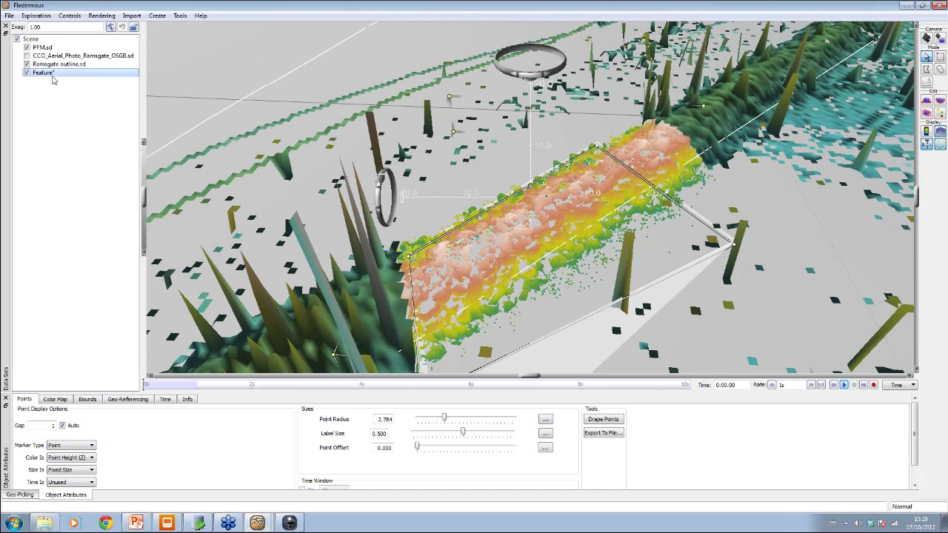
pyautogui.click(42, 47)
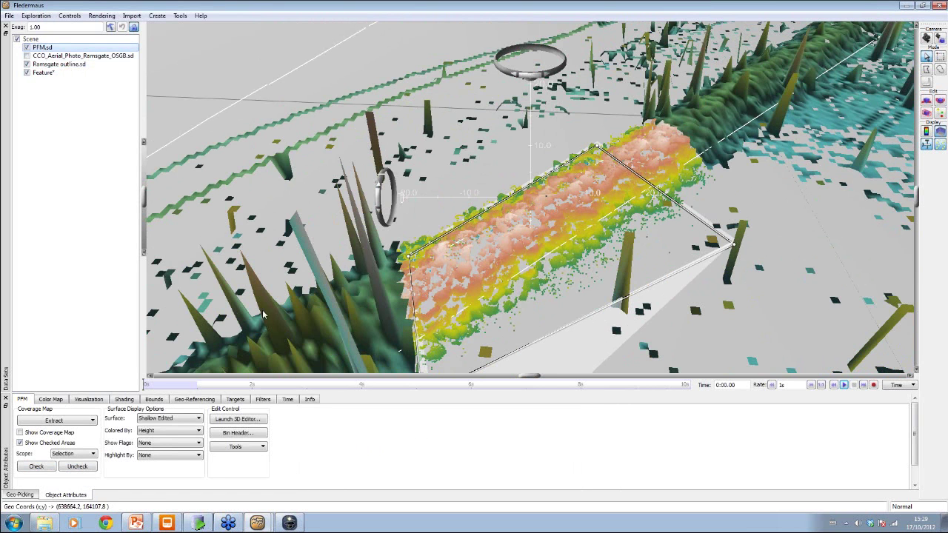
pyautogui.scroll(-5, 567, 229)
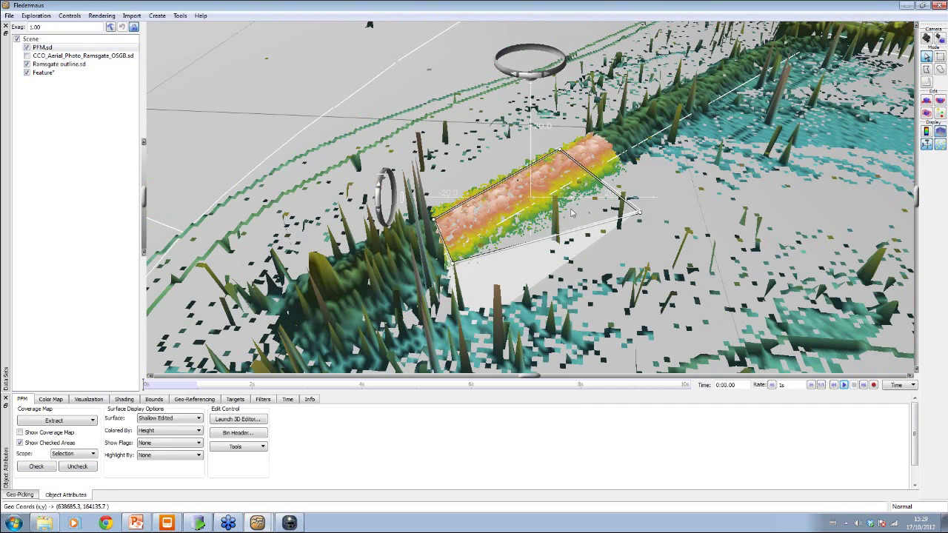
pyautogui.click(27, 74)
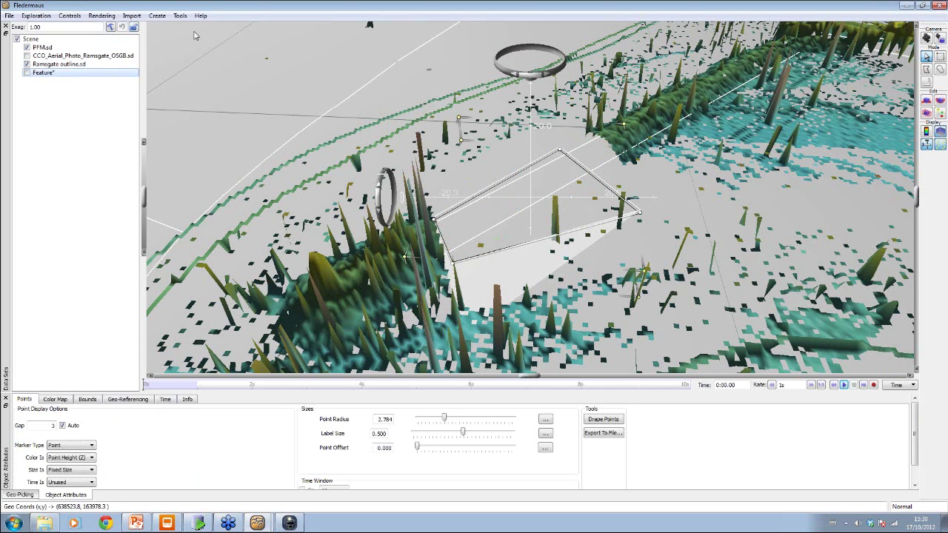
# Start an ungridded data import and add the exported Feature XYZ file as the source for gridding.
pyautogui.click(129, 16)
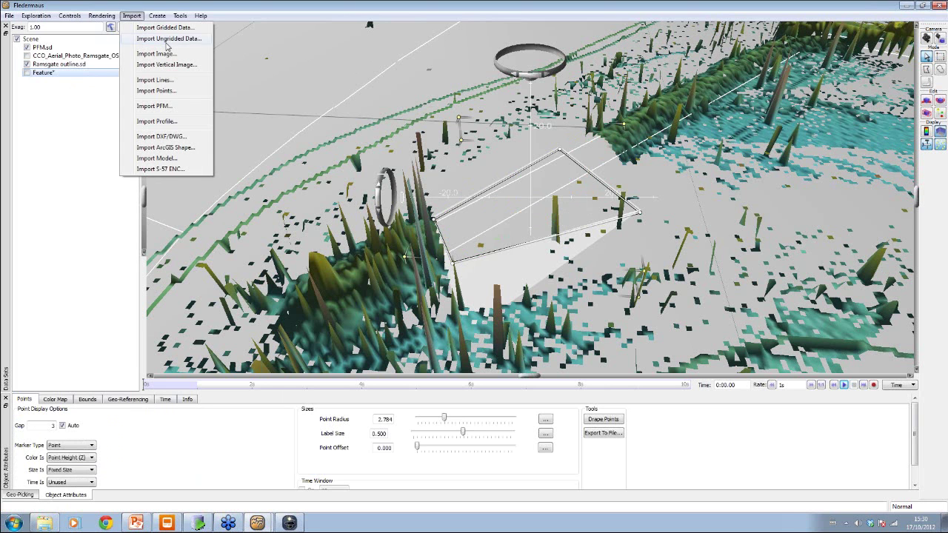
pyautogui.click(167, 40)
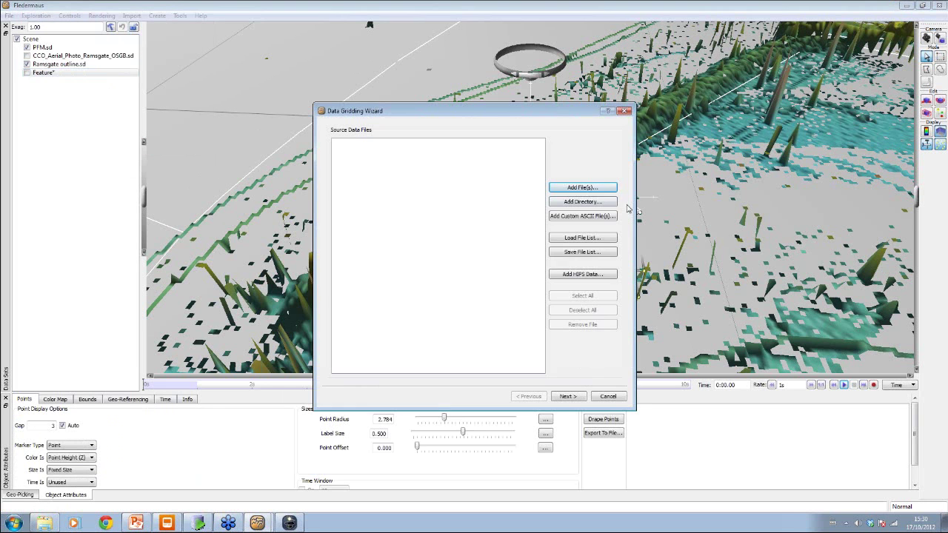
pyautogui.click(582, 188)
pyautogui.click(444, 195)
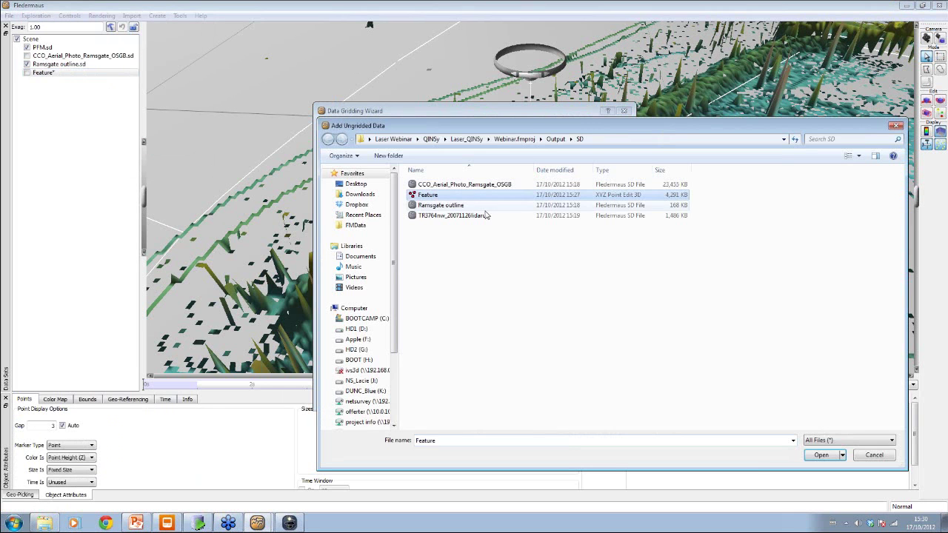
pyautogui.click(821, 454)
pyautogui.click(568, 396)
# Set both the input and output horizontal coordinate systems to FP_OSGB_1936_British_National_Grid.
pyautogui.click(576, 155)
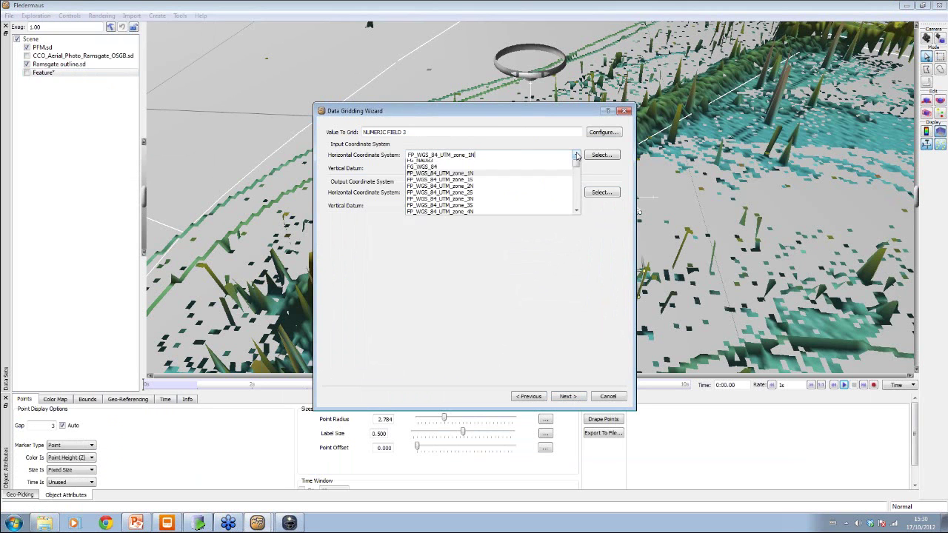
pyautogui.scroll(-15, 518, 207)
pyautogui.click(518, 214)
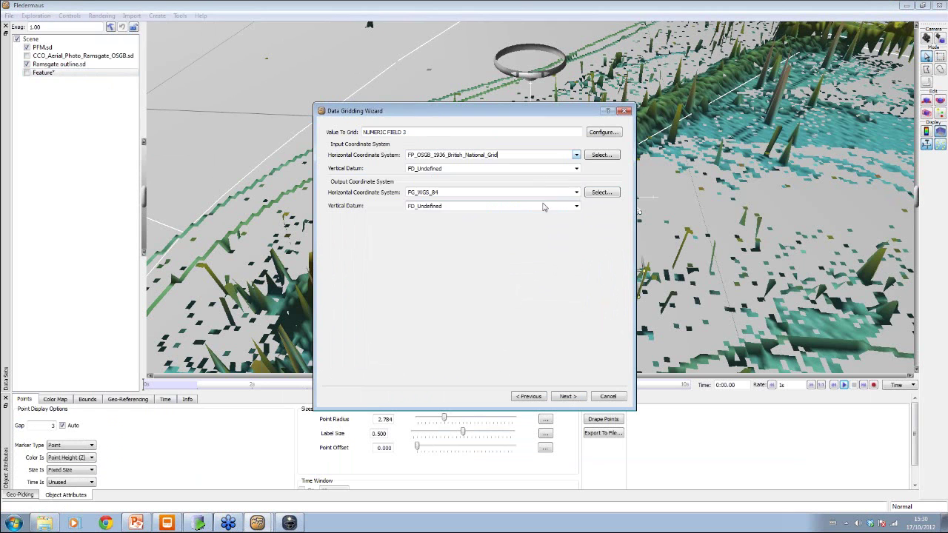
pyautogui.click(576, 191)
pyautogui.moveTo(576, 206); pyautogui.dragTo(576, 258)
pyautogui.click(523, 251)
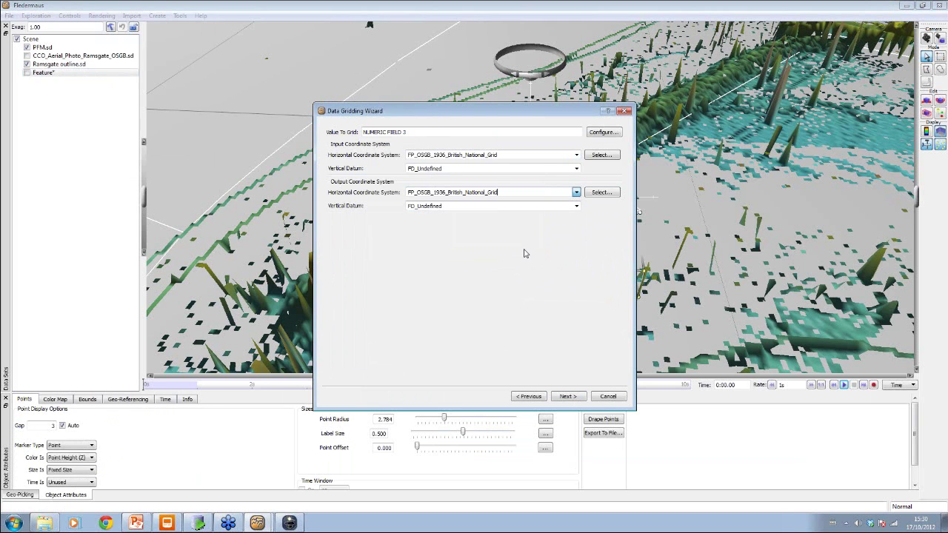
pyautogui.click(577, 398)
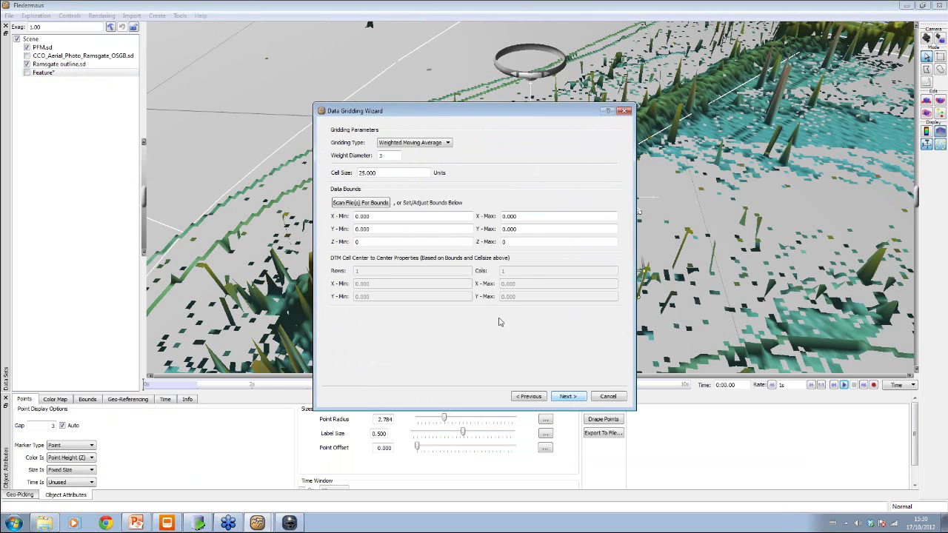
# Set the grid cell size to 0.25 and scan the source file for the data bounds.
pyautogui.moveTo(382, 173); pyautogui.dragTo(334, 171)
pyautogui.write('0.25')
pyautogui.click(365, 205)
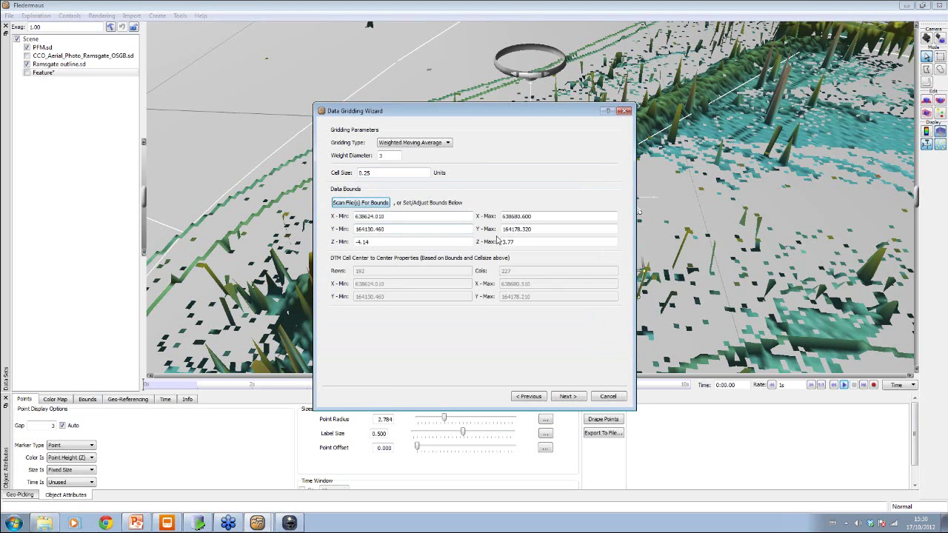
pyautogui.click(570, 398)
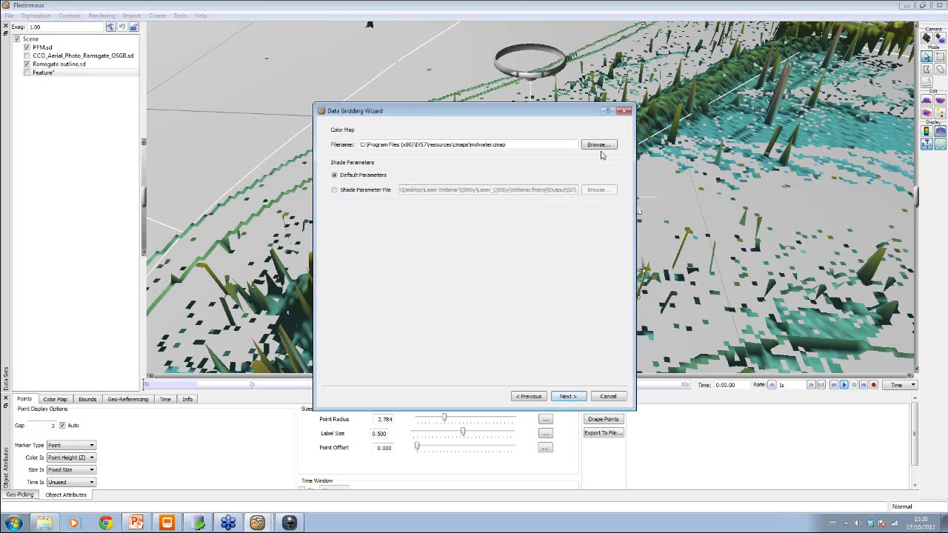
# Accept the default color map and shading, name the output surface (DTM) file Feature, and generate it.
pyautogui.click(568, 397)
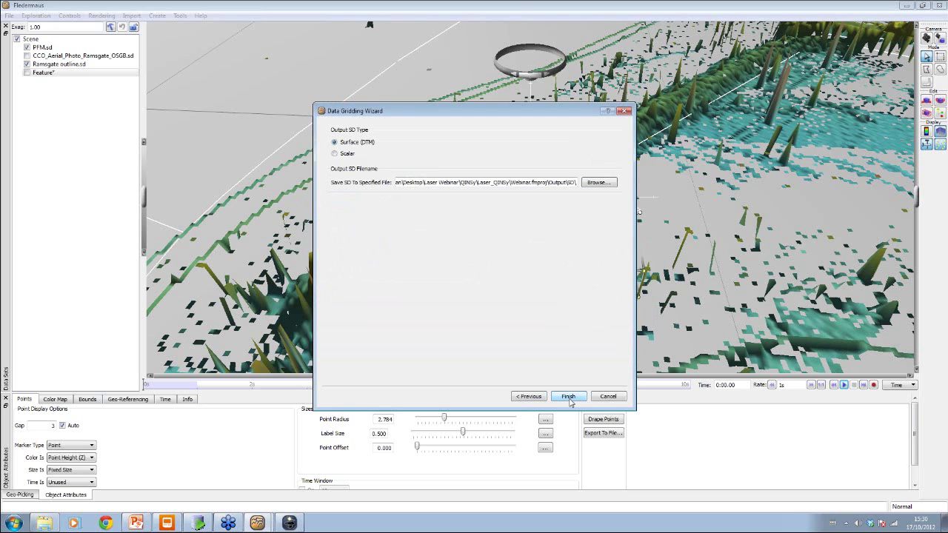
pyautogui.click(568, 398)
pyautogui.click(510, 271)
pyautogui.click(598, 182)
pyautogui.write('Fea')
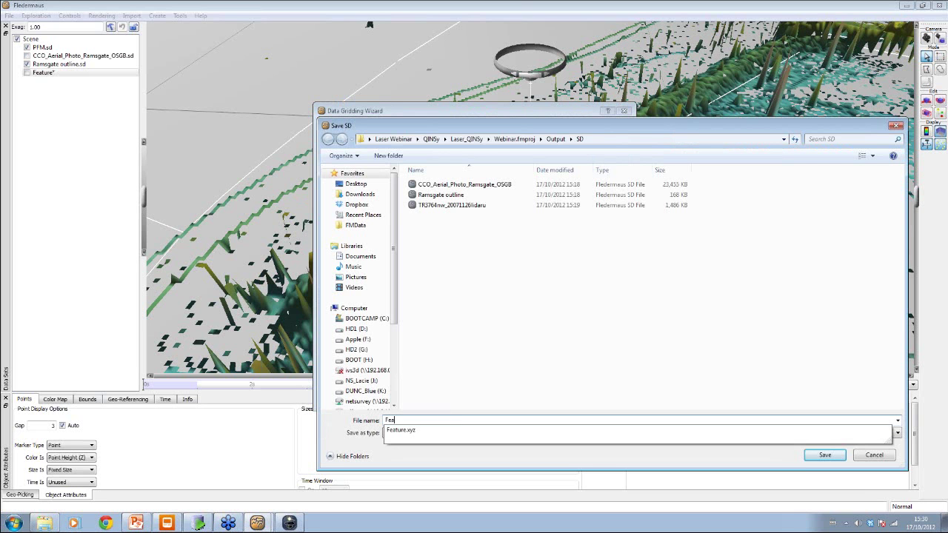
pyautogui.write('ture')
pyautogui.click(822, 456)
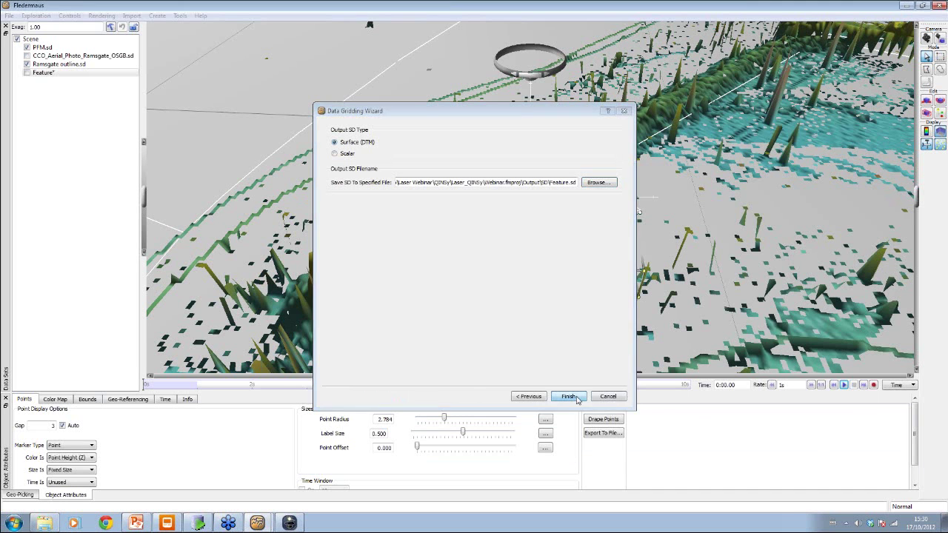
pyautogui.click(573, 396)
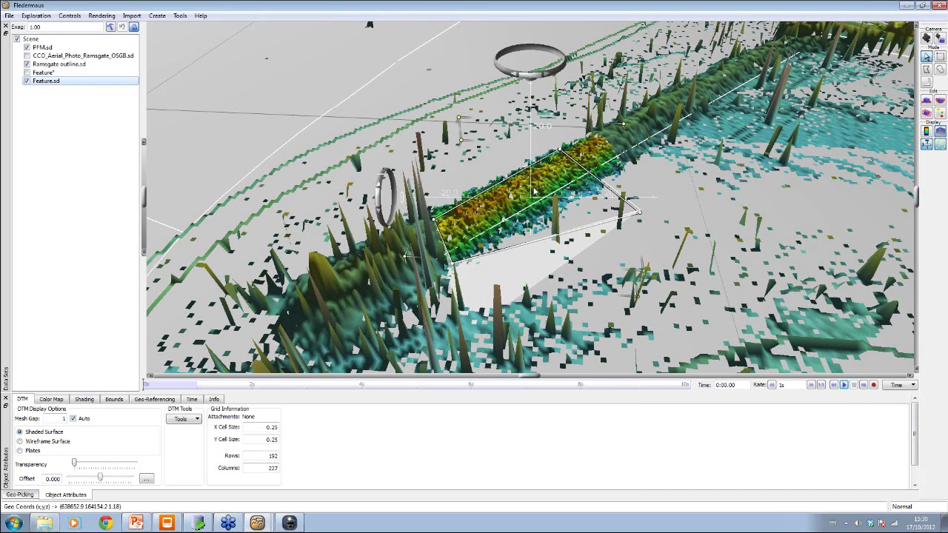
# Examine the gridded Feature surface along the wall and how it fits within the surrounding PFM surface.
pyautogui.scroll(5, 527, 186)
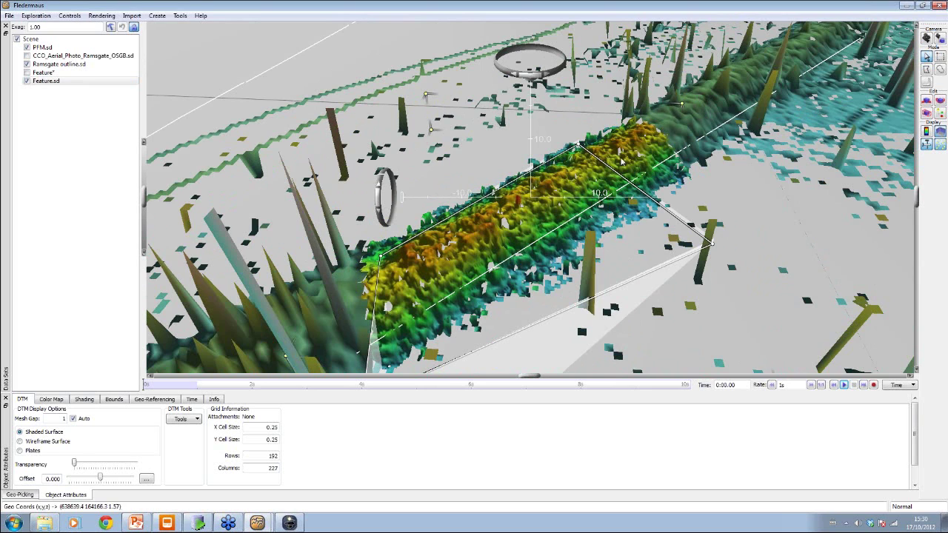
pyautogui.moveTo(548, 201); pyautogui.dragTo(530, 213)
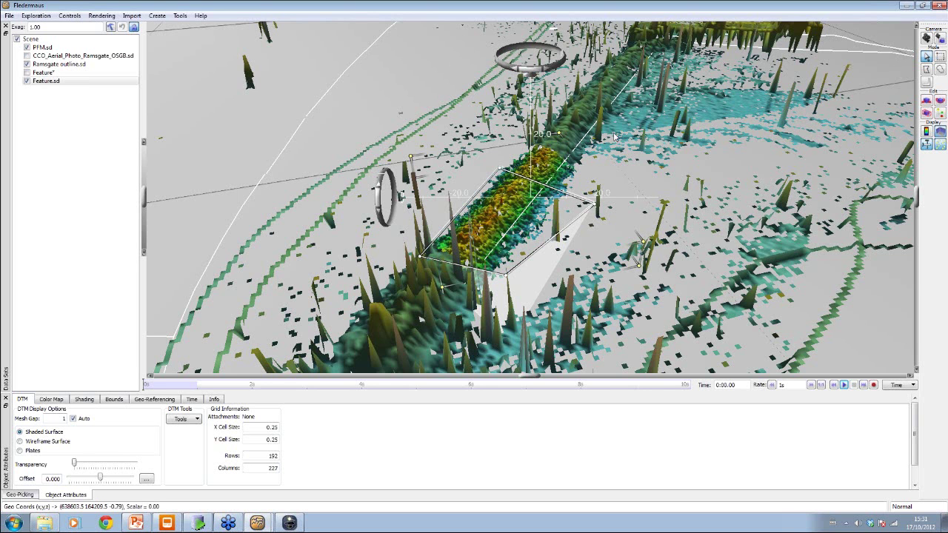
pyautogui.moveTo(613, 137); pyautogui.dragTo(789, 213)
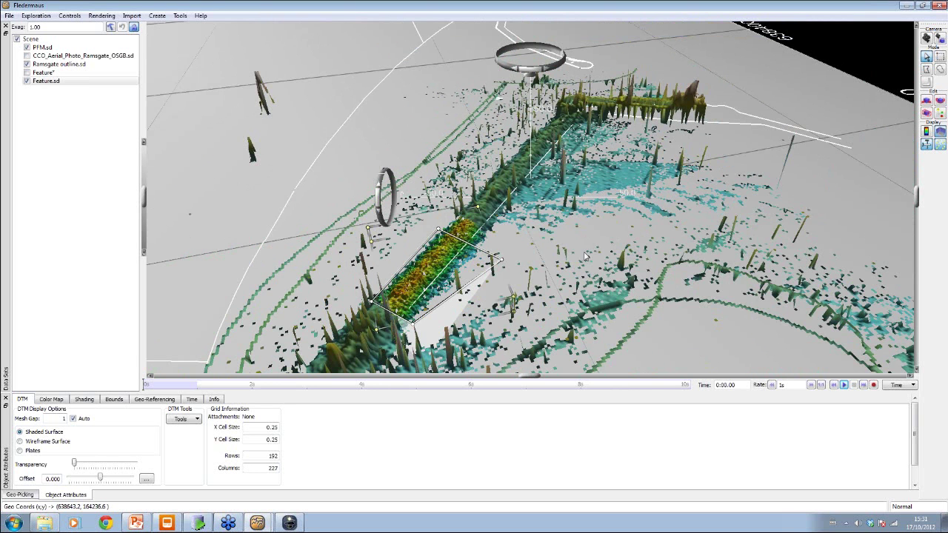
pyautogui.moveTo(298, 522)
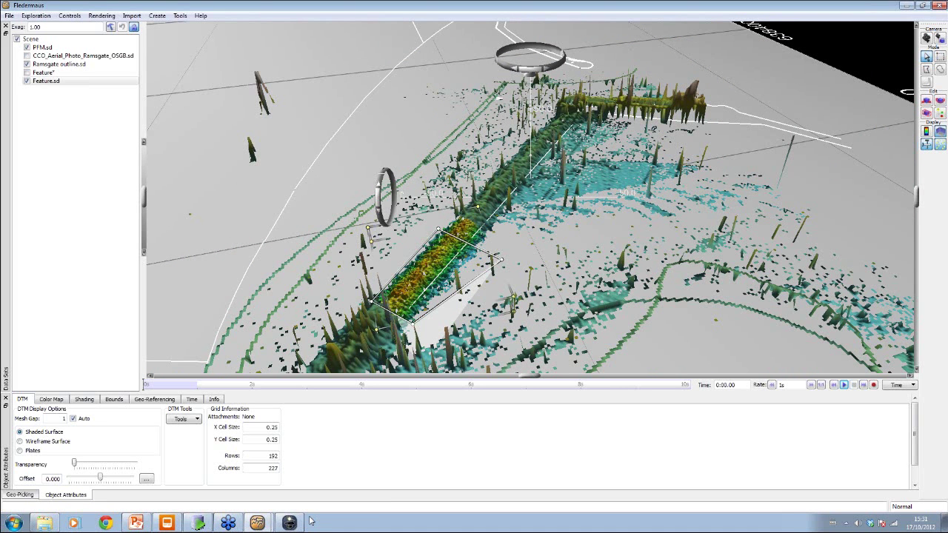
pyautogui.doubleClick(460, 257)
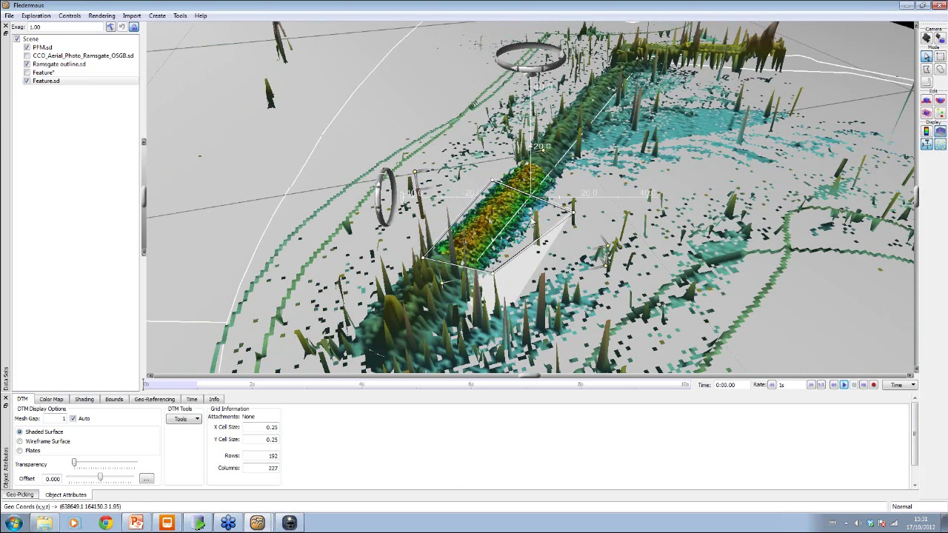
# Close Fledermaus and DMagic without saving the modified objects, and start the slide show of the webinar presentation in PowerPoint.
pyautogui.moveTo(548, 195); pyautogui.dragTo(504, 197)
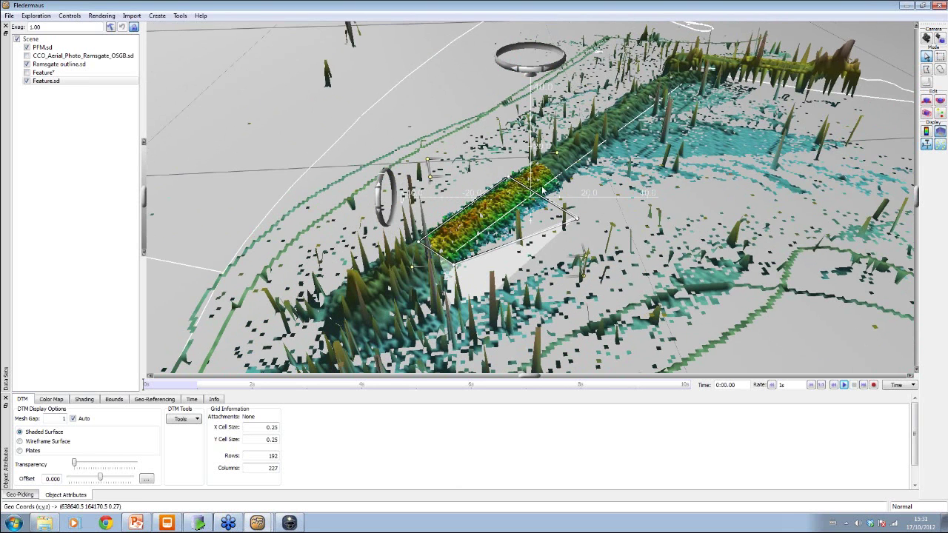
pyautogui.click(942, 5)
pyautogui.click(483, 285)
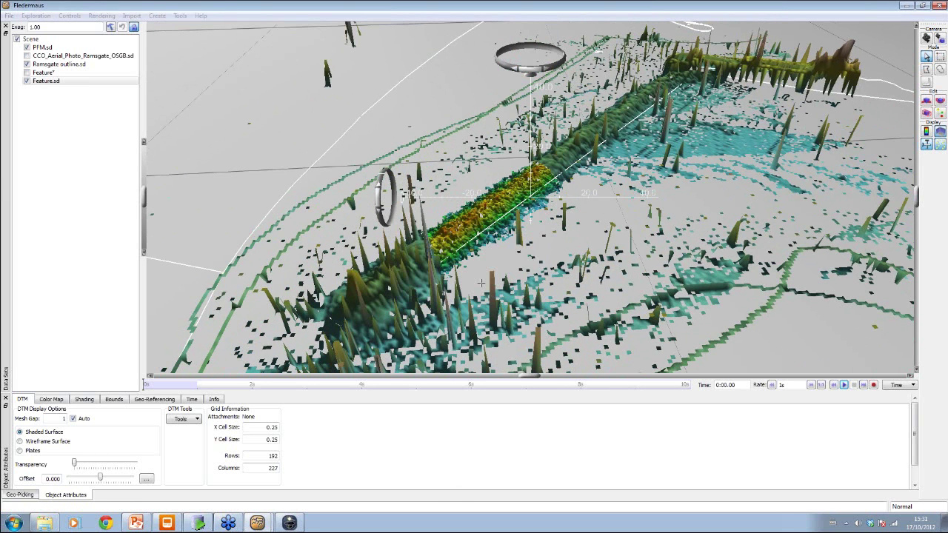
pyautogui.click(941, 5)
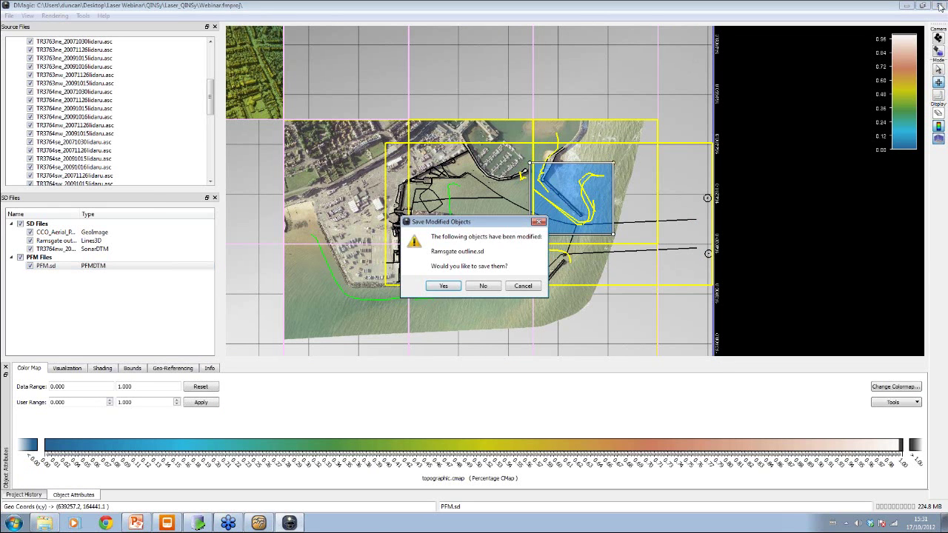
pyautogui.click(483, 285)
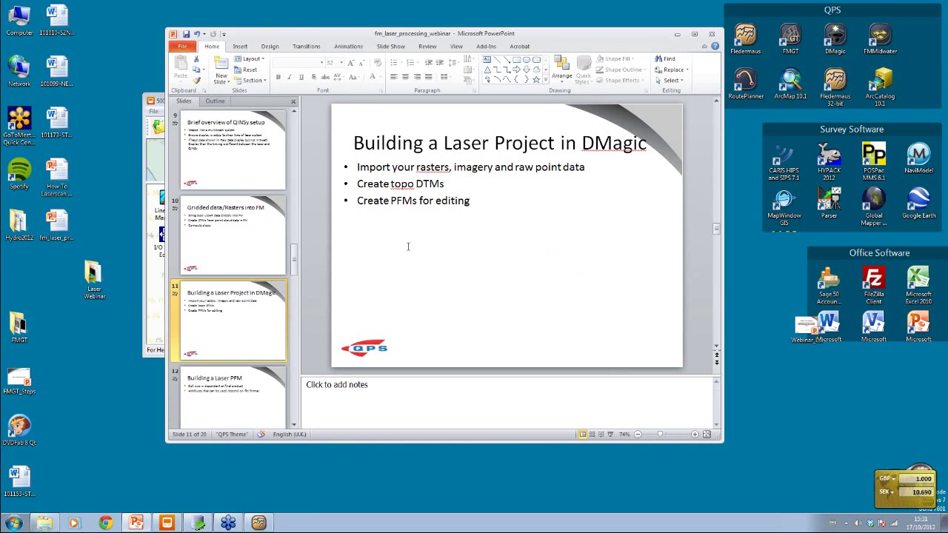
pyautogui.click(610, 434)
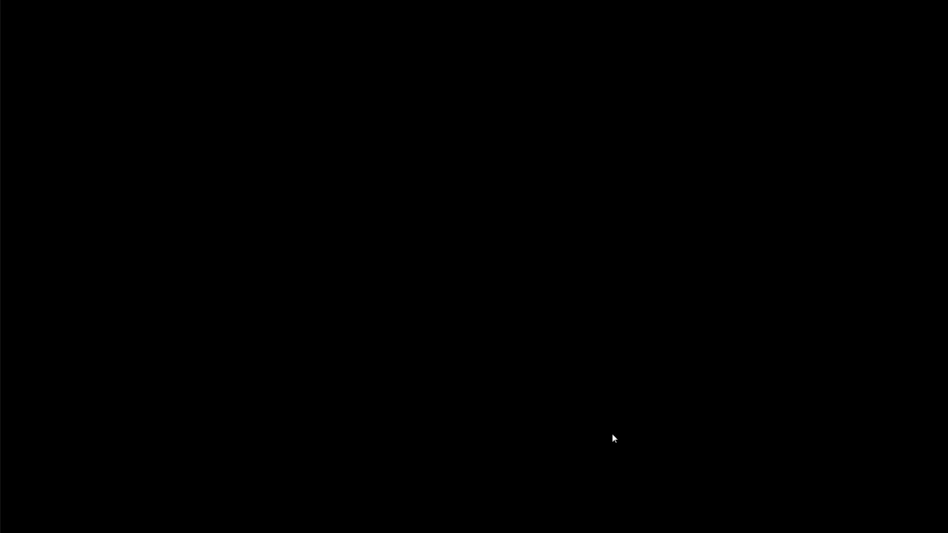
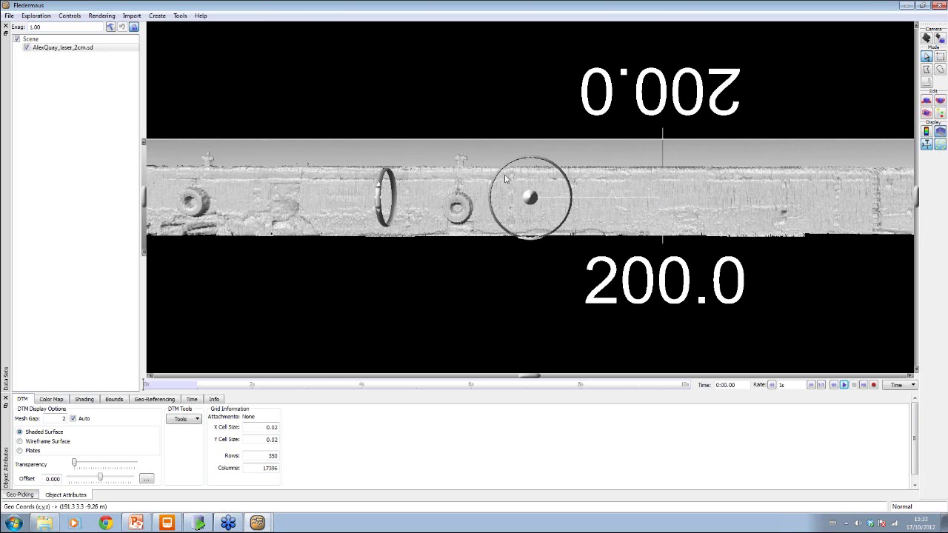
# Profile the AlexQuay_laser_2cm surface across the tyre fender near the 150 m mark, and close the profile.
pyautogui.doubleClick(214, 204)
pyautogui.moveTo(229, 209); pyautogui.dragTo(282, 207)
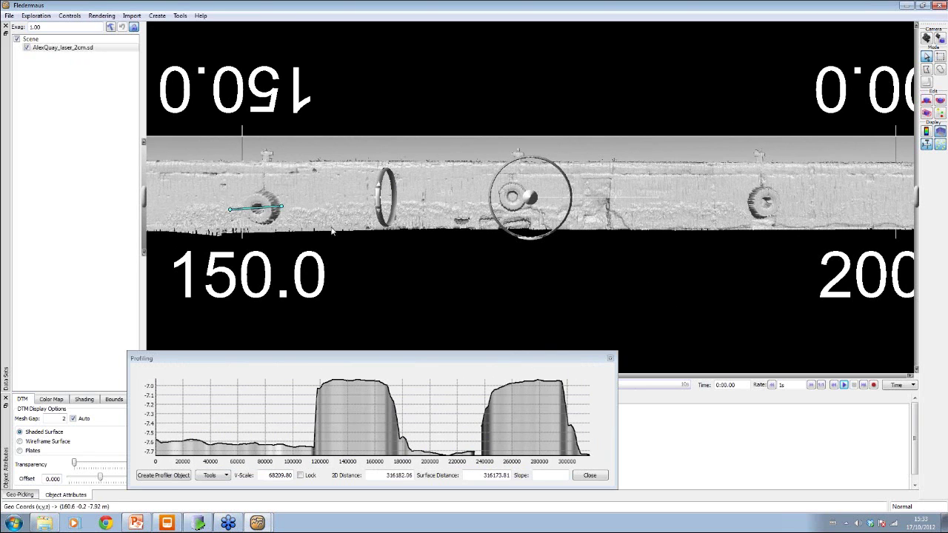
pyautogui.click(610, 359)
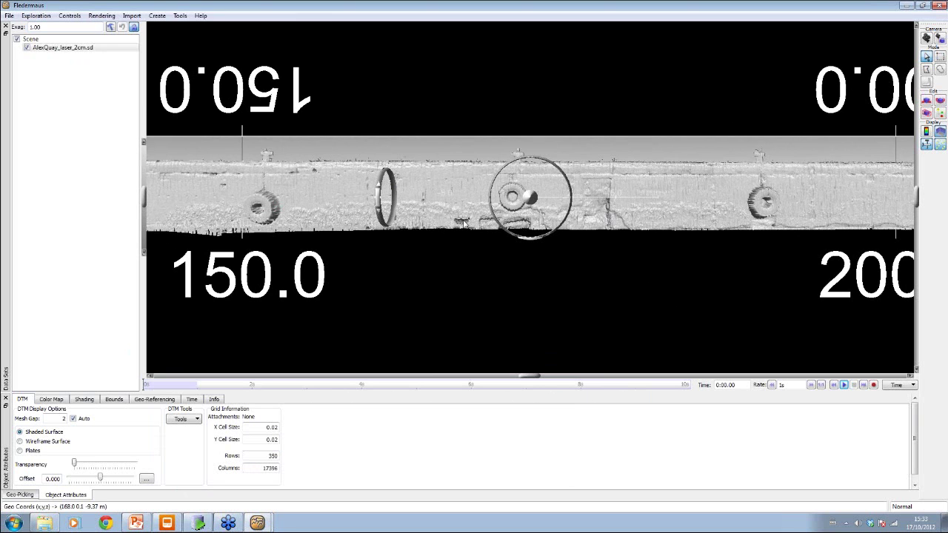
# Examine the AlexQuay_laser_2cm surface along the whole quay wall, from its start to the end beyond the 300 m mark.
pyautogui.moveTo(643, 191); pyautogui.dragTo(602, 203)
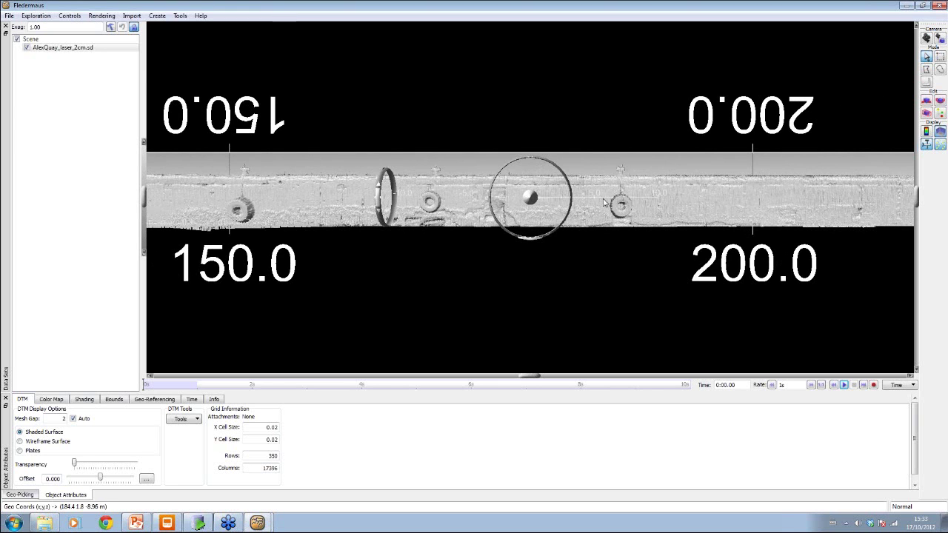
pyautogui.moveTo(622, 195); pyautogui.dragTo(558, 200)
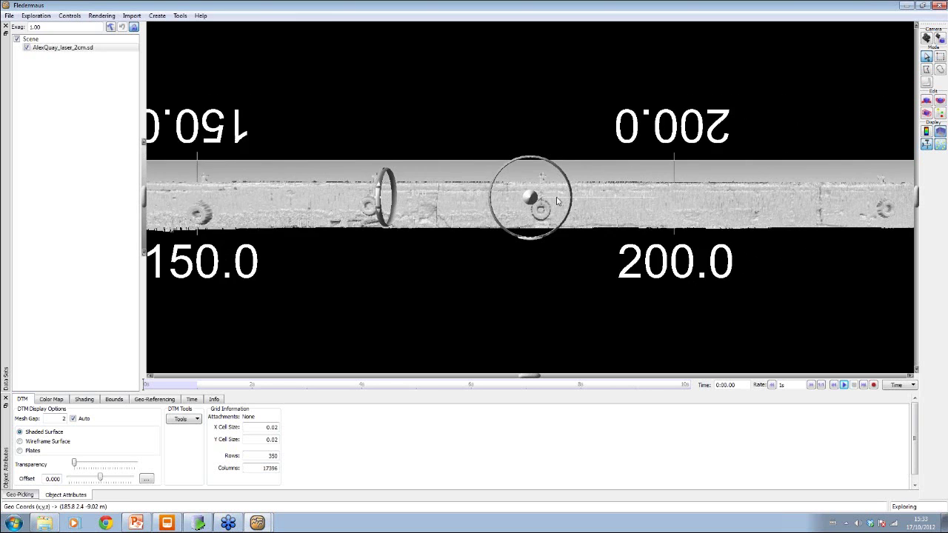
pyautogui.scroll(-3, 557, 201)
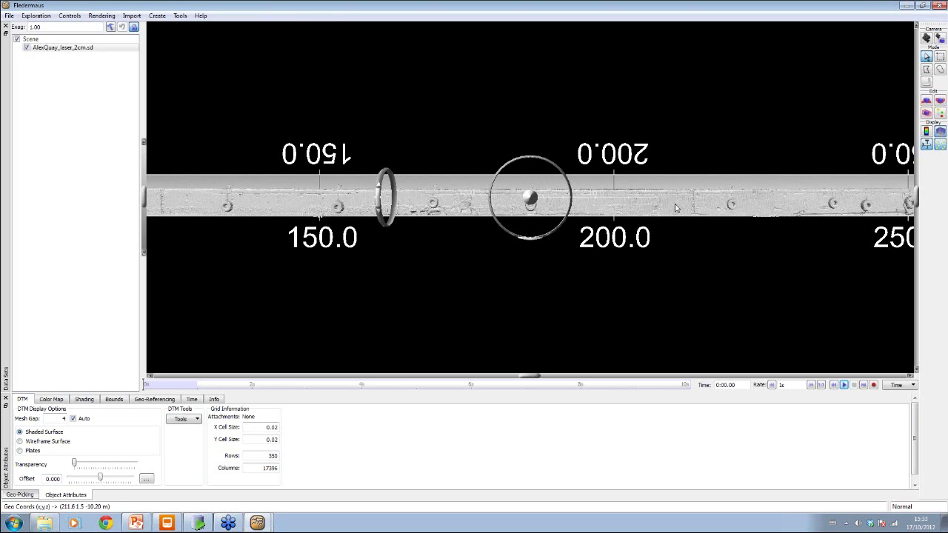
pyautogui.moveTo(476, 197); pyautogui.dragTo(413, 202, button='right')
pyautogui.click(306, 194)
pyautogui.click(308, 196)
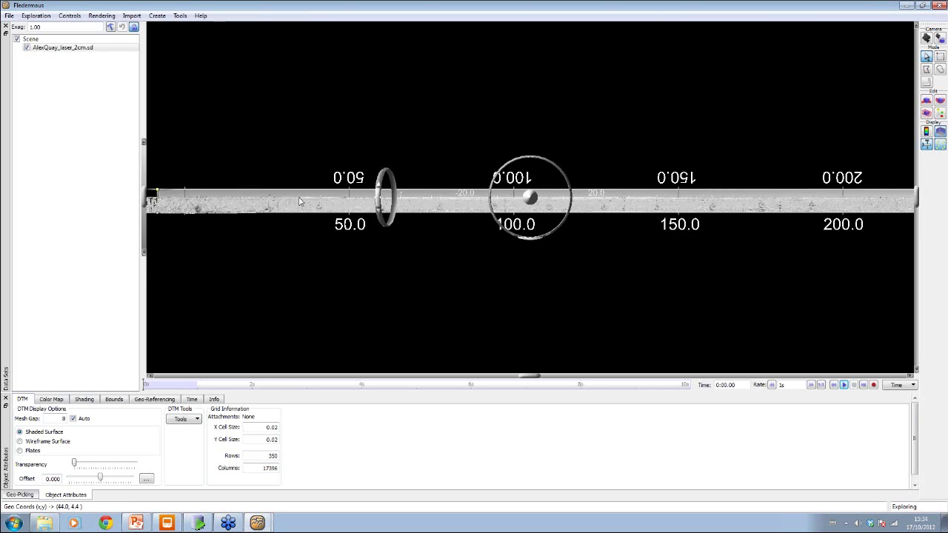
pyautogui.click(882, 213)
pyautogui.click(798, 197)
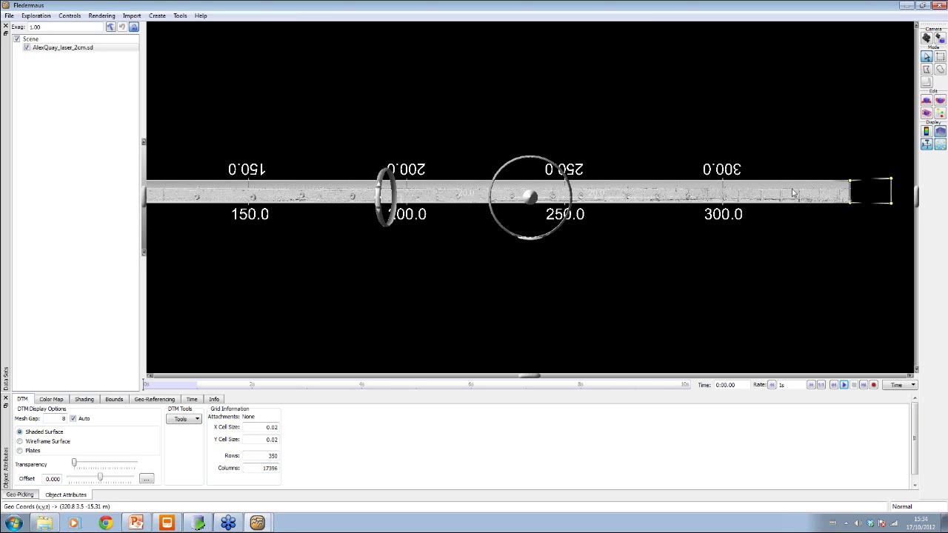
pyautogui.doubleClick(348, 193)
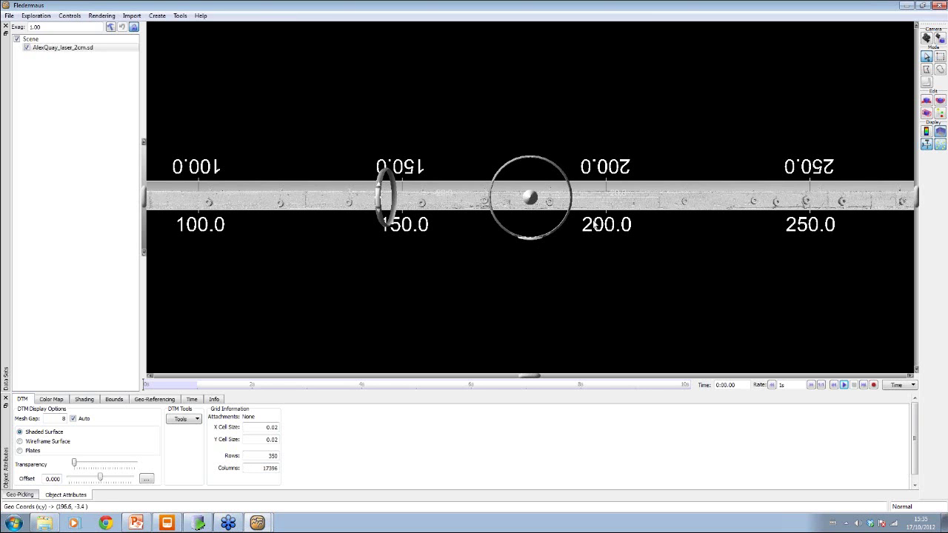
# Examine the tyre fenders and wall detail close up between the 100 m and 200 m marks.
pyautogui.scroll(-1, 422, 208)
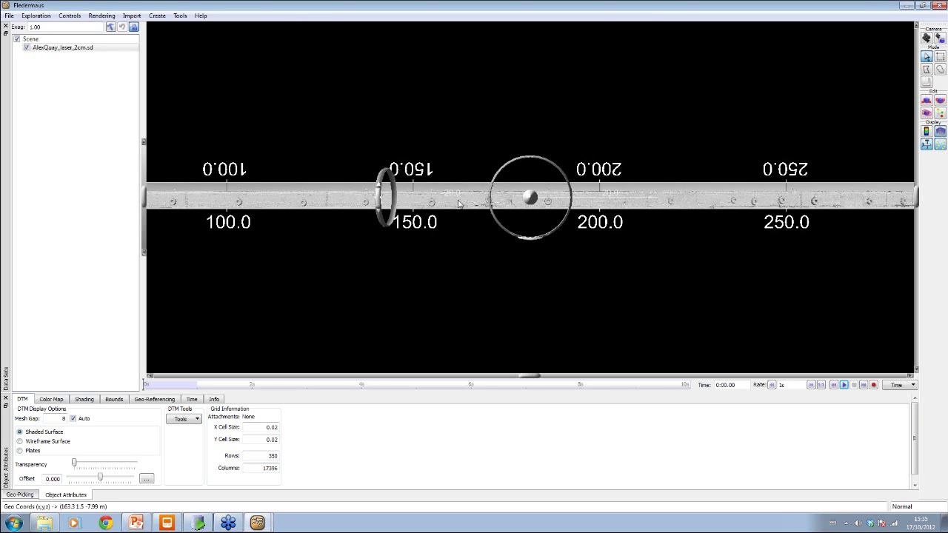
pyautogui.scroll(2, 449, 205)
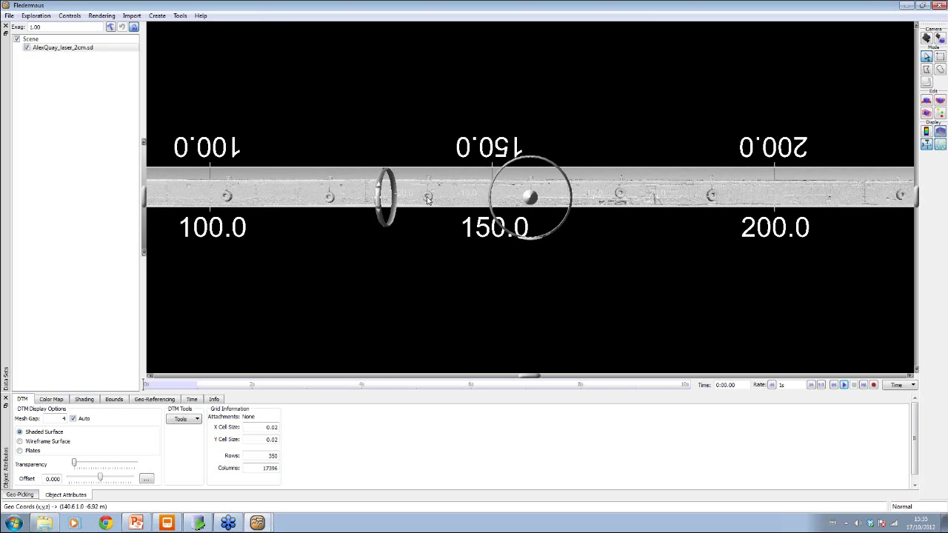
pyautogui.scroll(2, 429, 198)
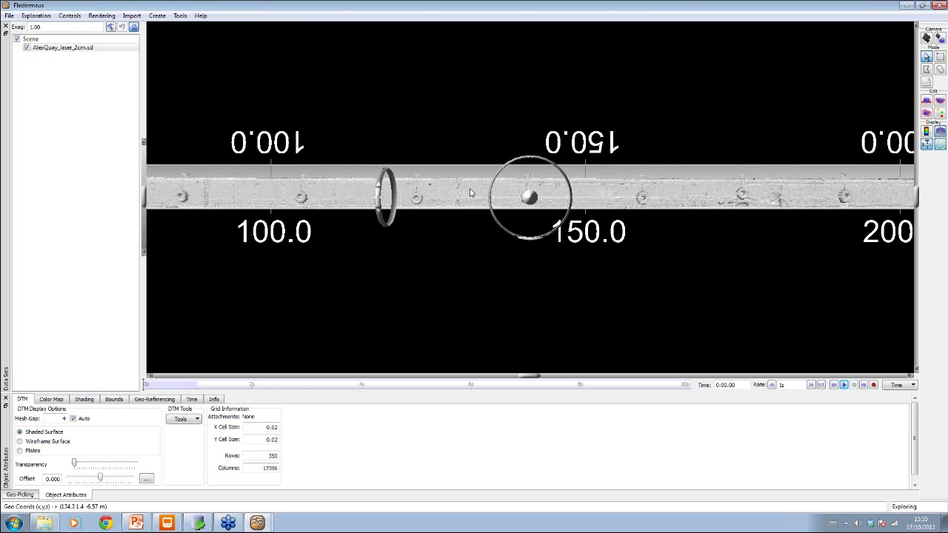
pyautogui.scroll(2, 471, 193)
pyautogui.doubleClick(456, 198)
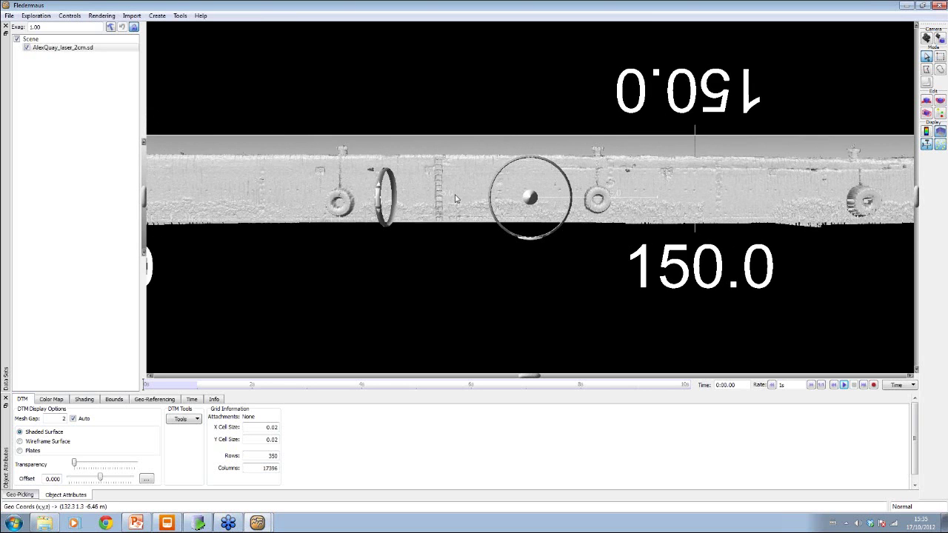
pyautogui.doubleClick(586, 201)
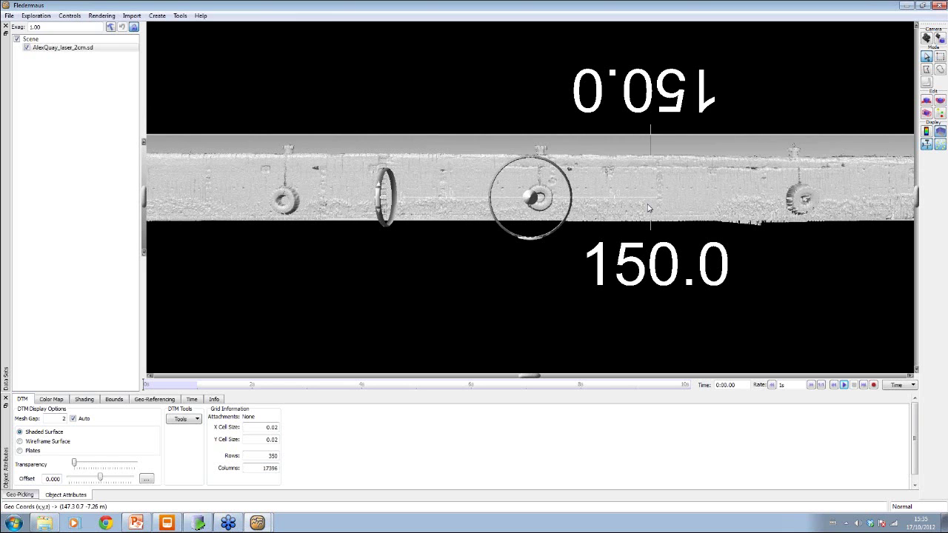
pyautogui.moveTo(643, 200); pyautogui.dragTo(604, 215)
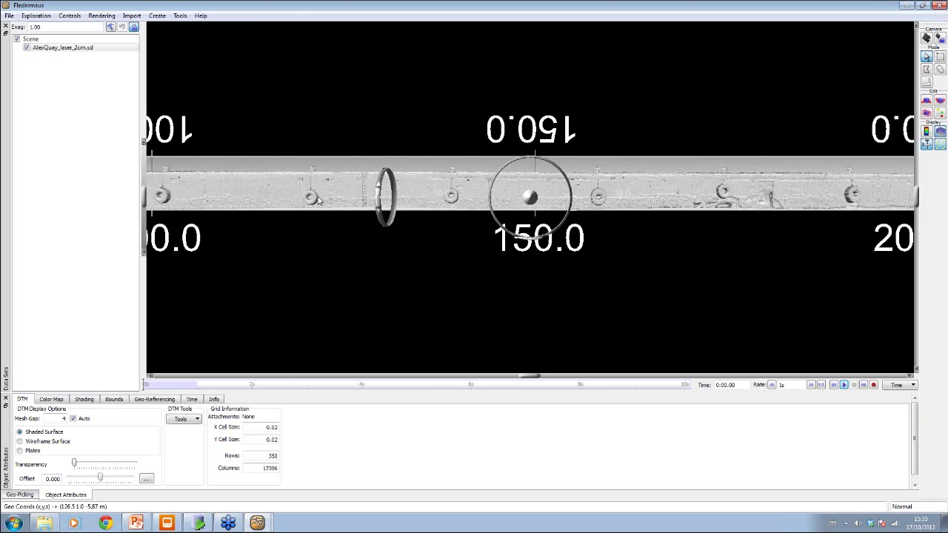
# Check the DTM tools available for exporting the quay wall surface, and view the wall at full length.
pyautogui.click(196, 420)
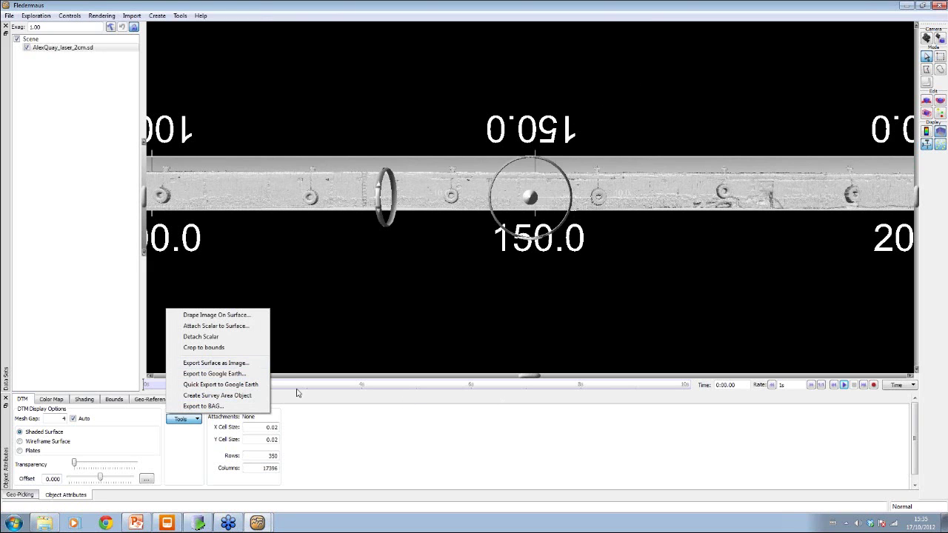
pyautogui.click(424, 430)
pyautogui.scroll(-1, 426, 429)
pyautogui.scroll(-5, 462, 211)
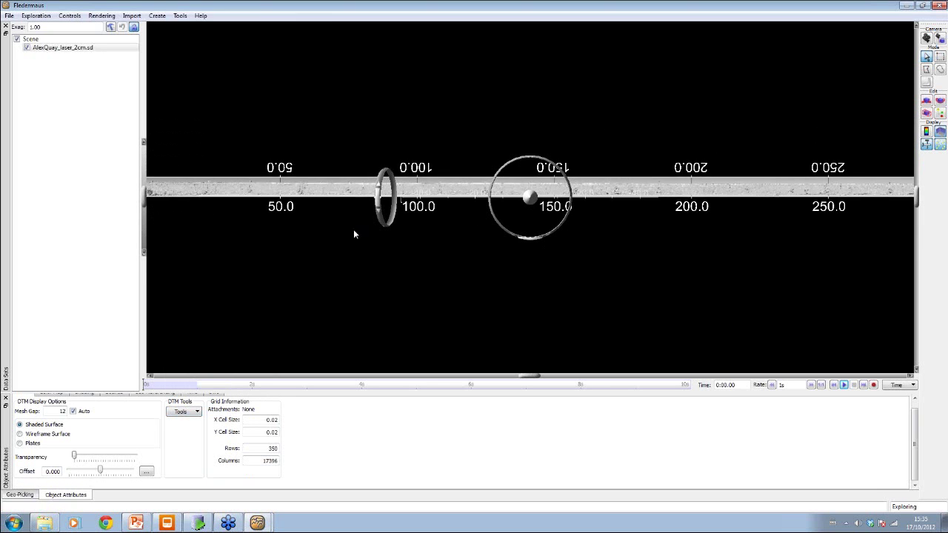
pyautogui.scroll(-2, 348, 226)
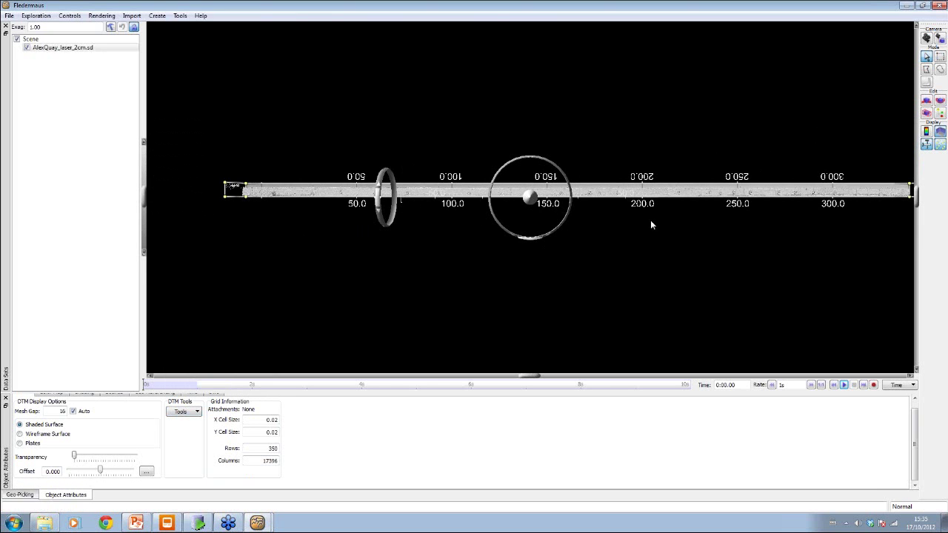
pyautogui.doubleClick(791, 194)
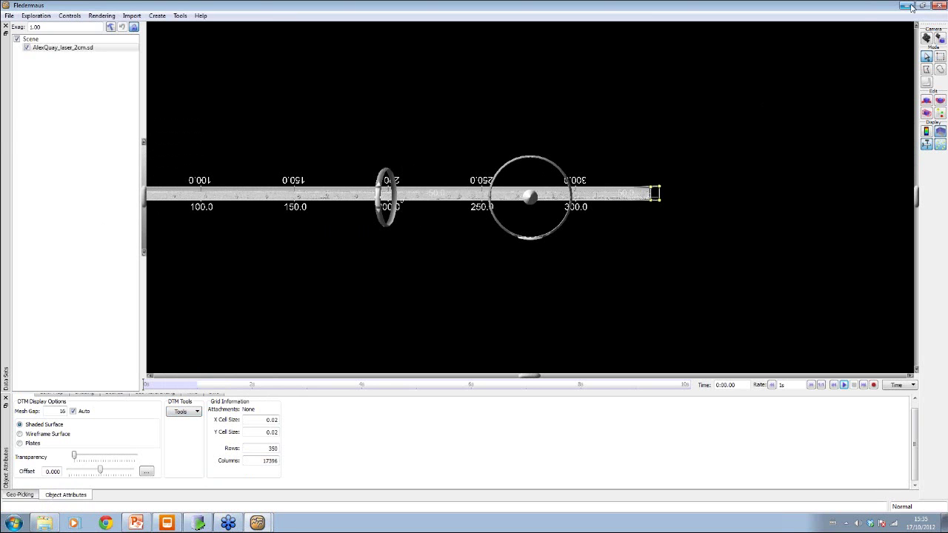
# Clear all objects from the scene and confirm their removal.
pyautogui.click(9, 15)
pyautogui.click(33, 67)
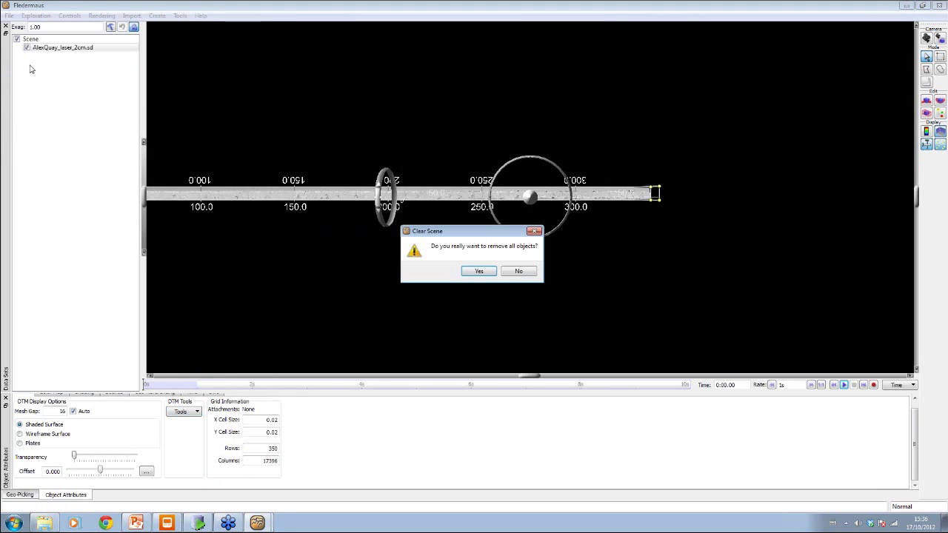
pyautogui.click(479, 271)
# Open the Alexandra Quay scene file from folder 4 of Laser Webinar.
pyautogui.click(9, 16)
pyautogui.click(22, 28)
pyautogui.click(122, 80)
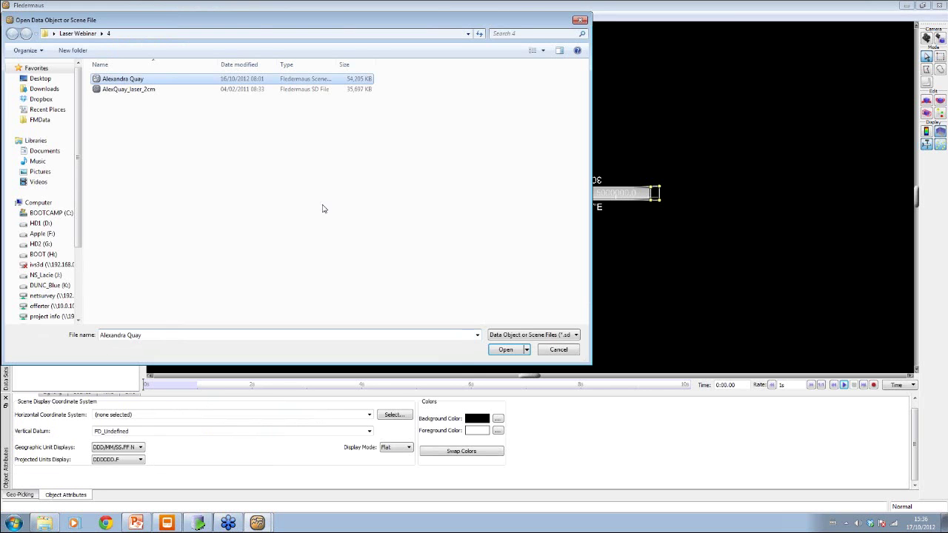
pyautogui.click(500, 350)
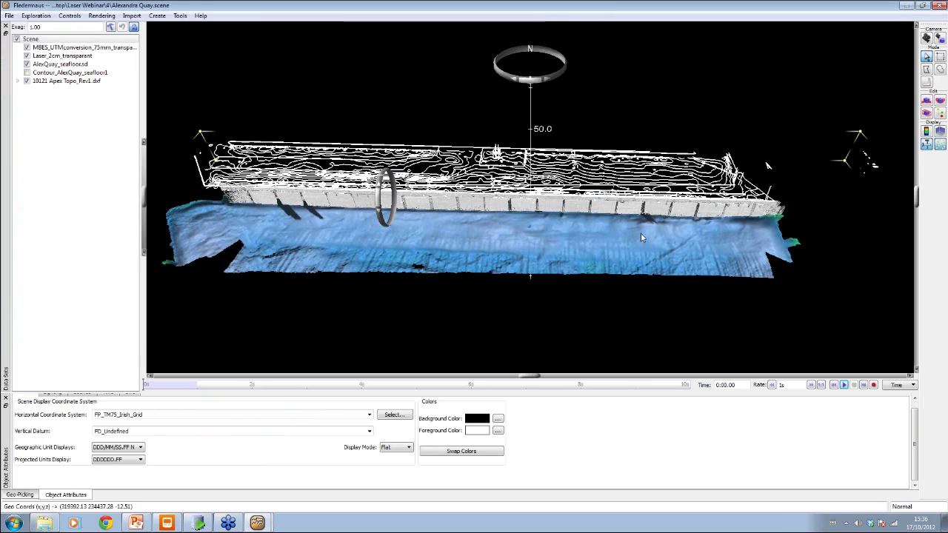
# Bring the quay wall closer and inspect the end-point coordinates of the Laser_2cm_transparant vertical curtain.
pyautogui.moveTo(613, 234); pyautogui.dragTo(516, 195)
pyautogui.doubleClick(513, 197)
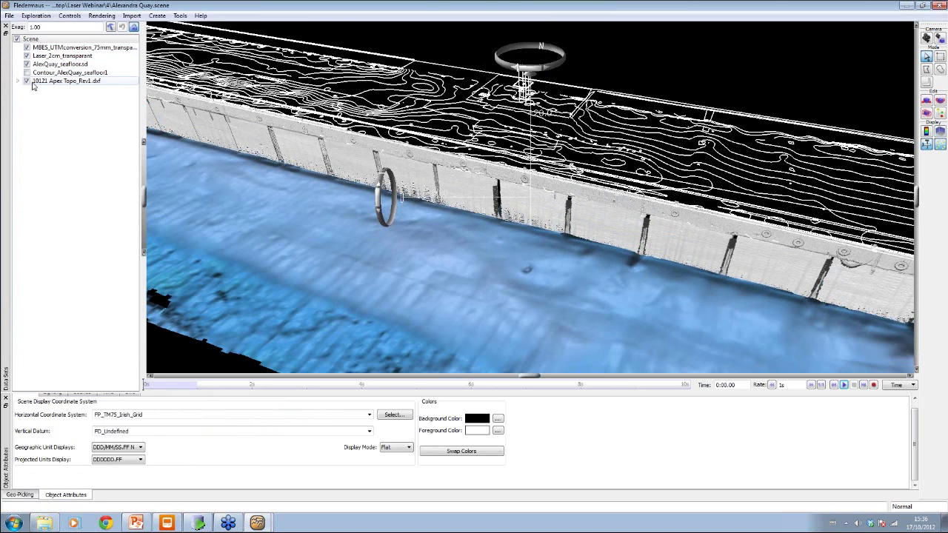
pyautogui.click(60, 56)
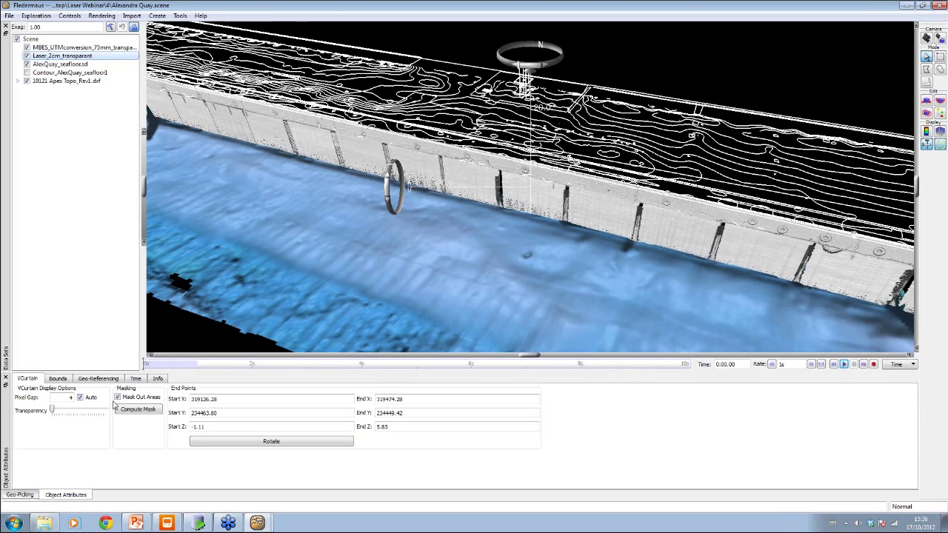
pyautogui.click(200, 400)
pyautogui.click(396, 426)
# Examine from several angles how the laser quay wall fits between the seafloor surface and the topographic contours.
pyautogui.moveTo(626, 207); pyautogui.dragTo(628, 148, button='right')
pyautogui.moveTo(628, 148); pyautogui.dragTo(508, 149)
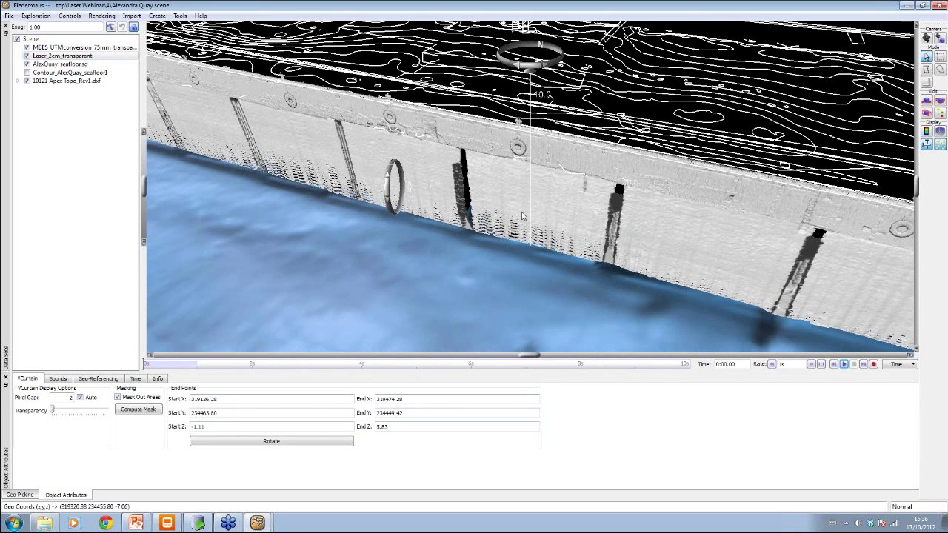
pyautogui.moveTo(550, 176); pyautogui.dragTo(552, 197)
pyautogui.moveTo(432, 253); pyautogui.dragTo(429, 236)
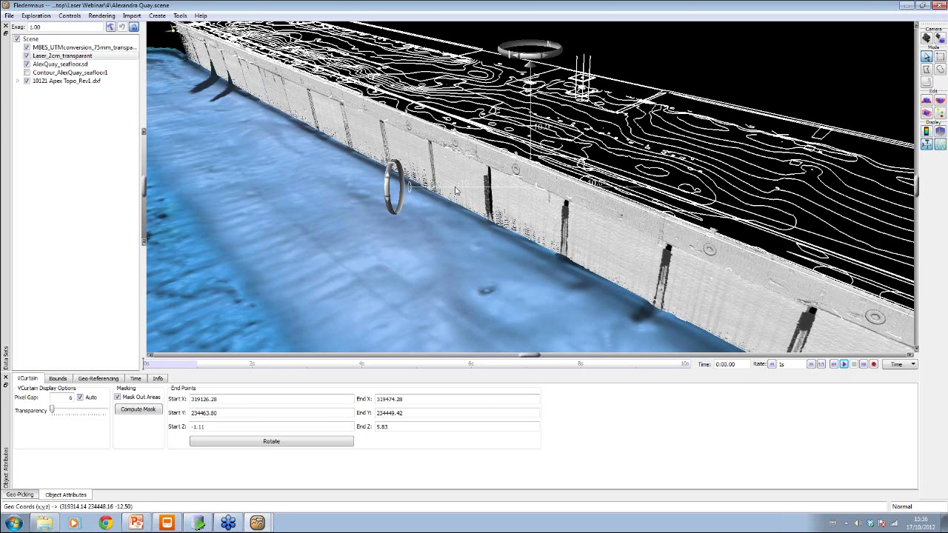
pyautogui.moveTo(463, 191); pyautogui.dragTo(571, 97)
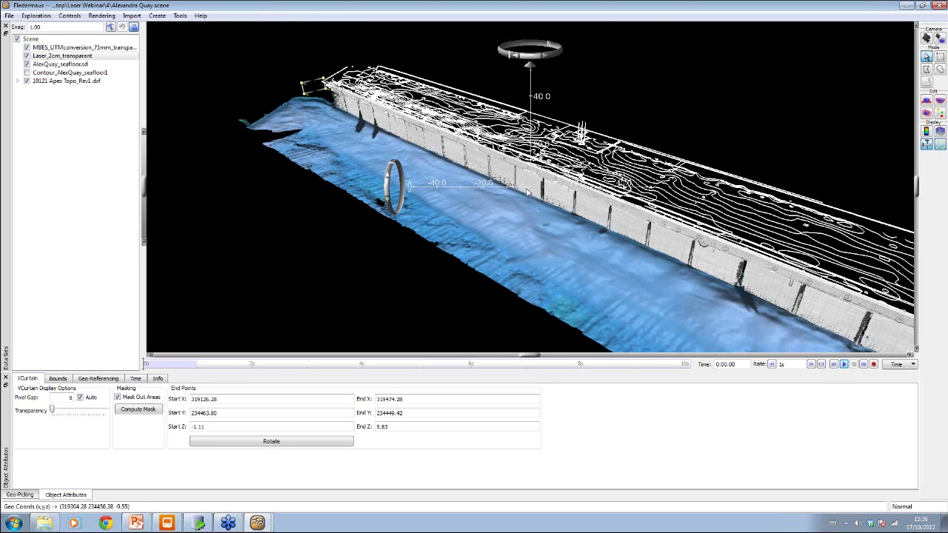
pyautogui.moveTo(540, 194); pyautogui.dragTo(596, 195)
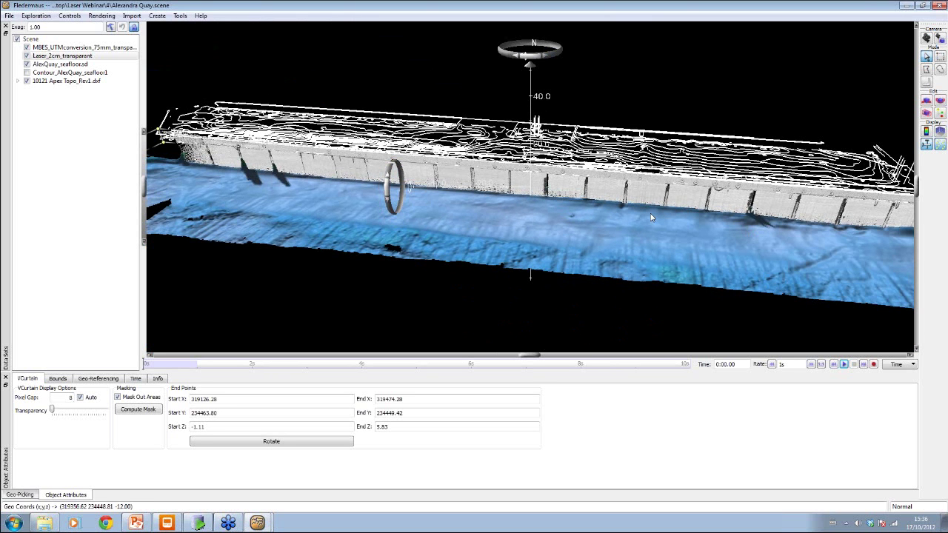
pyautogui.moveTo(592, 207)
pyautogui.mouseDown()
pyautogui.moveTo(573, 205)
pyautogui.moveTo(599, 192)
pyautogui.mouseUp()
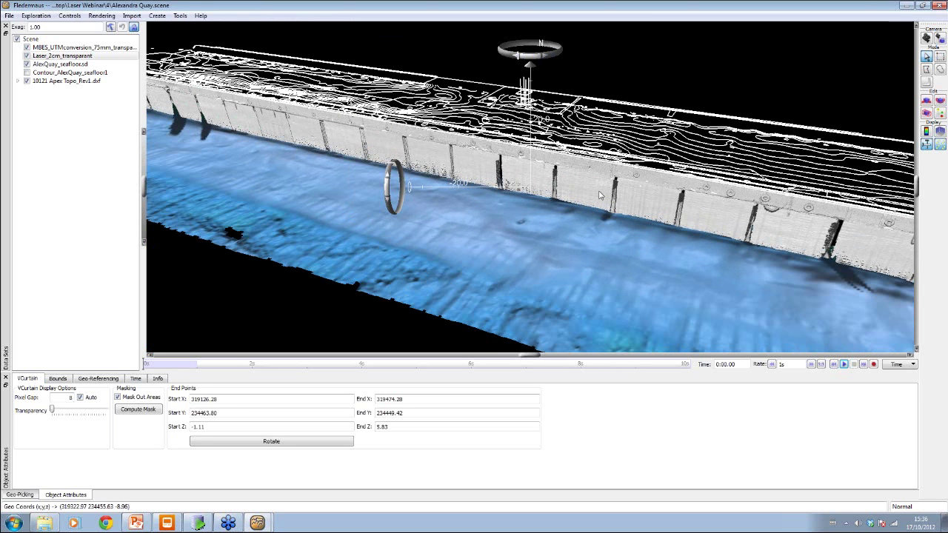
# Open the NSP149 LNG_Terminal scene file from folder 5 of Laser Webinar.
pyautogui.click(10, 16)
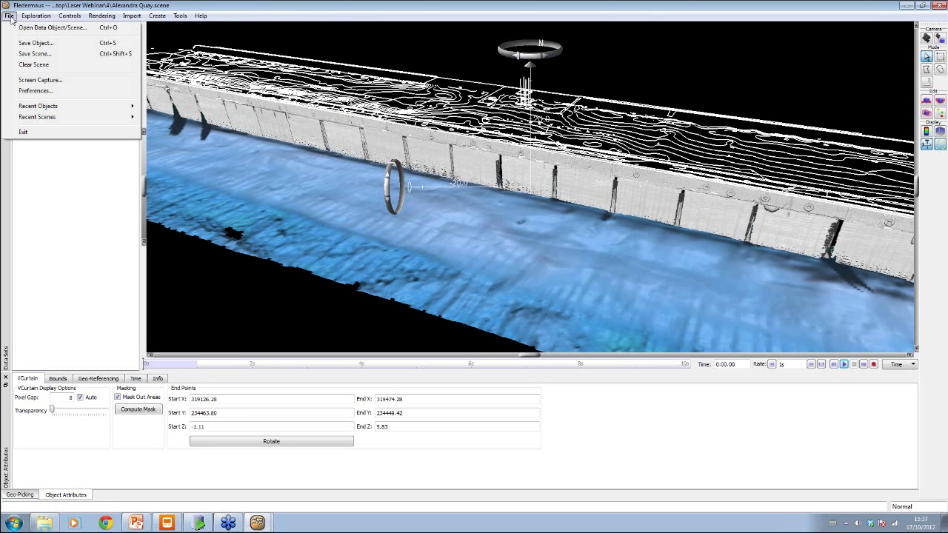
pyautogui.click(17, 29)
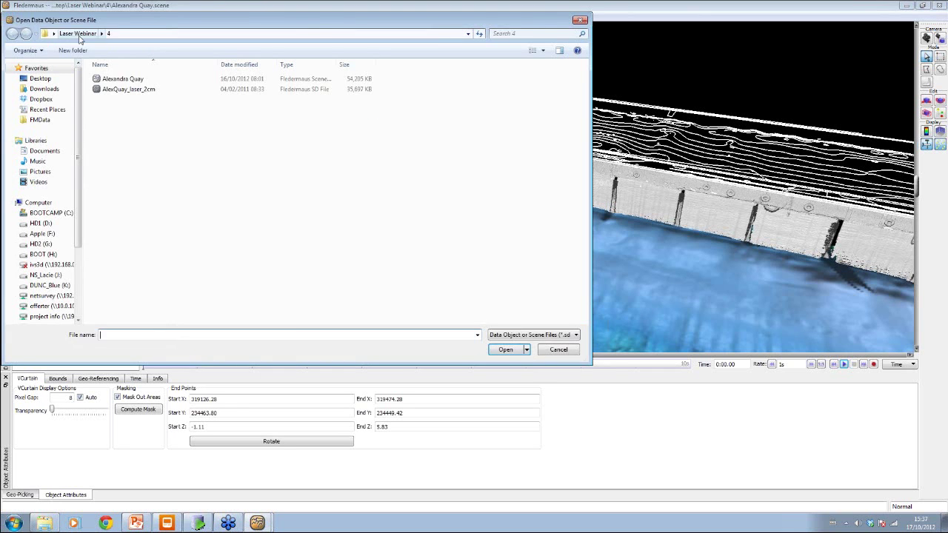
pyautogui.click(103, 109)
pyautogui.doubleClick(104, 121)
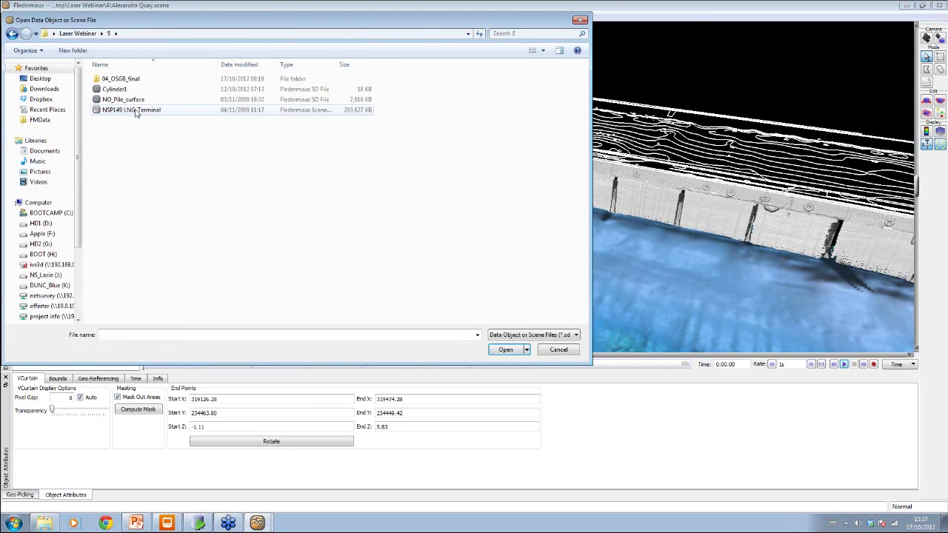
pyautogui.click(137, 110)
pyautogui.click(514, 349)
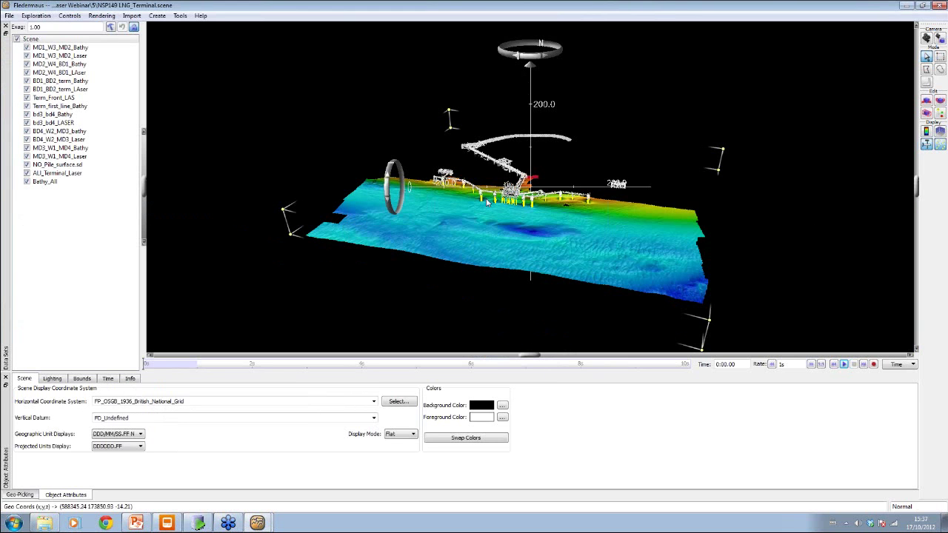
# Examine up close how the laser and bathymetry points of the terminal piles join each other and the seafloor surface.
pyautogui.moveTo(530, 210); pyautogui.dragTo(488, 176, button='right')
pyautogui.moveTo(487, 175); pyautogui.dragTo(538, 198)
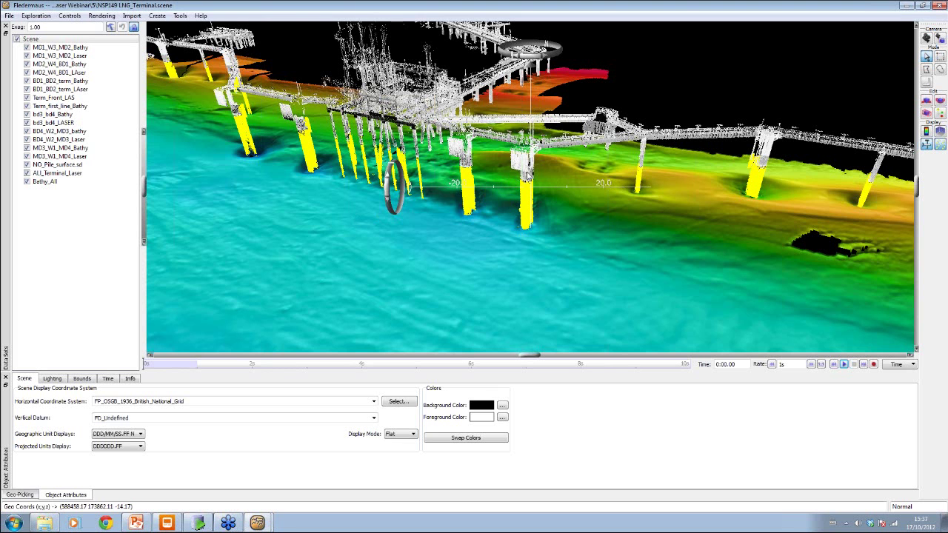
pyautogui.scroll(1, 527, 181)
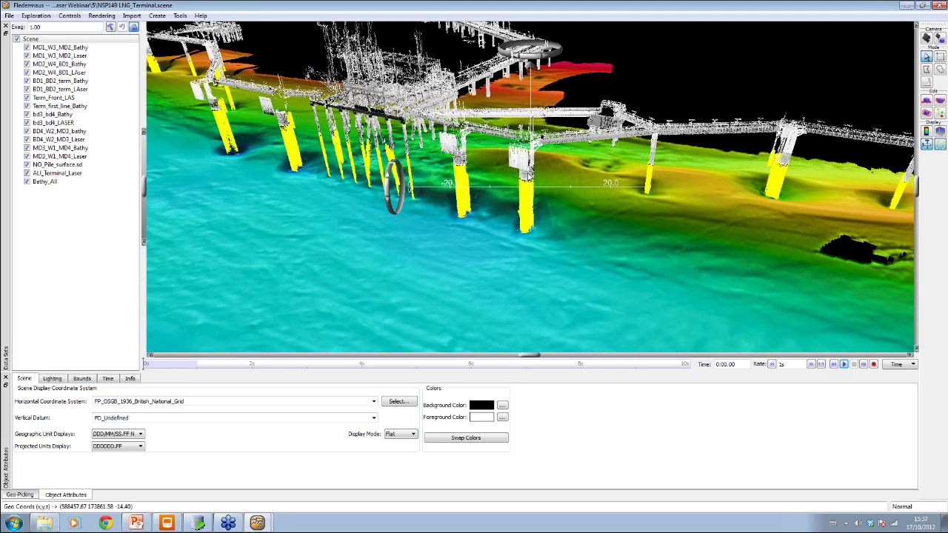
pyautogui.scroll(5, 563, 157)
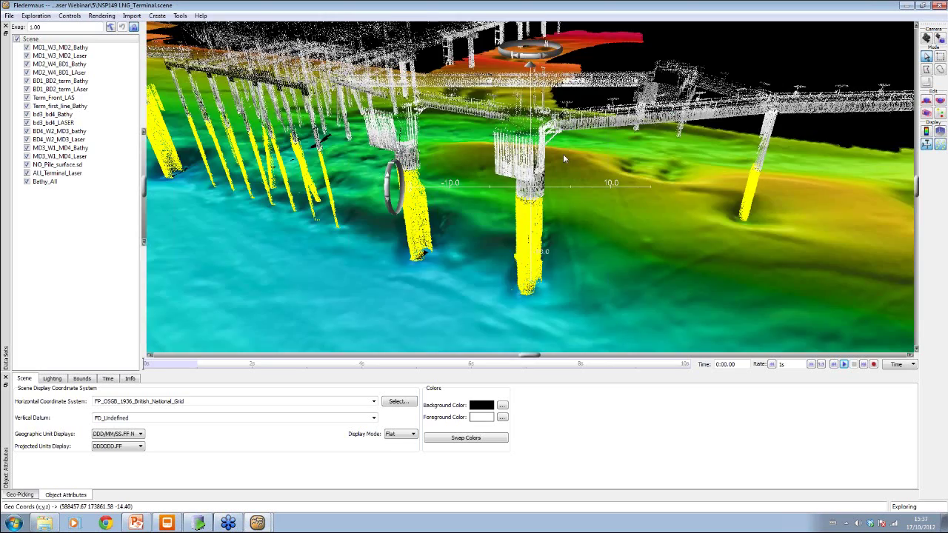
pyautogui.moveTo(562, 154); pyautogui.dragTo(333, 175)
pyautogui.doubleClick(252, 185)
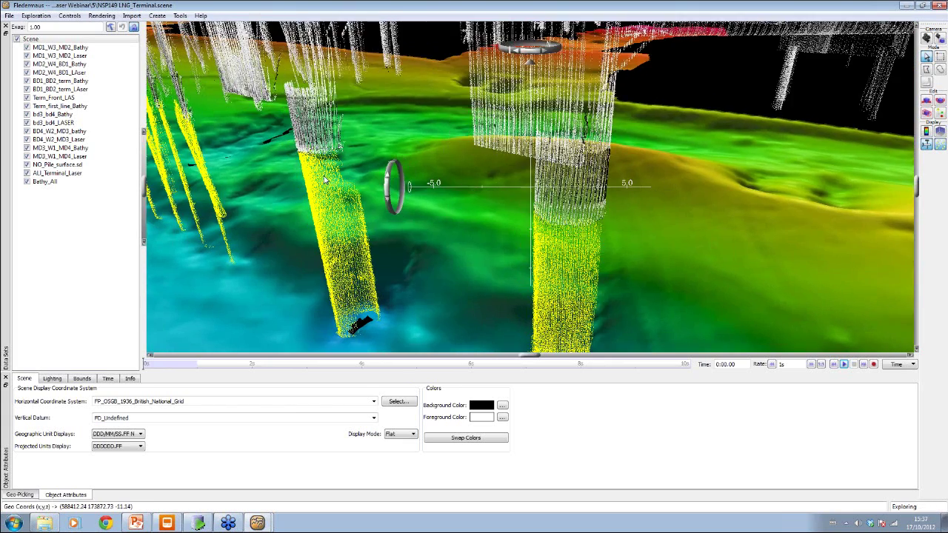
pyautogui.scroll(-8, 247, 185)
pyautogui.moveTo(289, 182); pyautogui.dragTo(300, 182)
pyautogui.doubleClick(265, 176)
pyautogui.scroll(5, 403, 130)
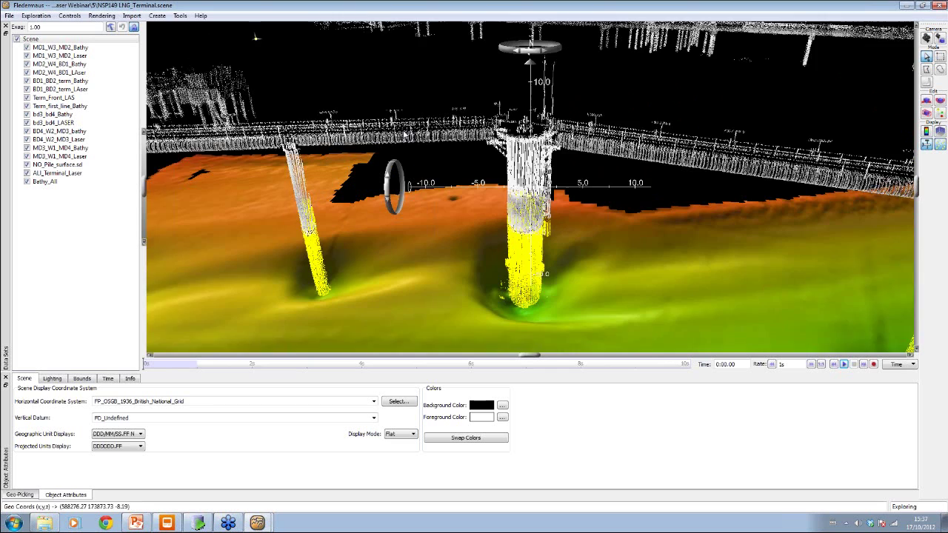
pyautogui.scroll(1, 404, 135)
pyautogui.moveTo(463, 179); pyautogui.dragTo(487, 219)
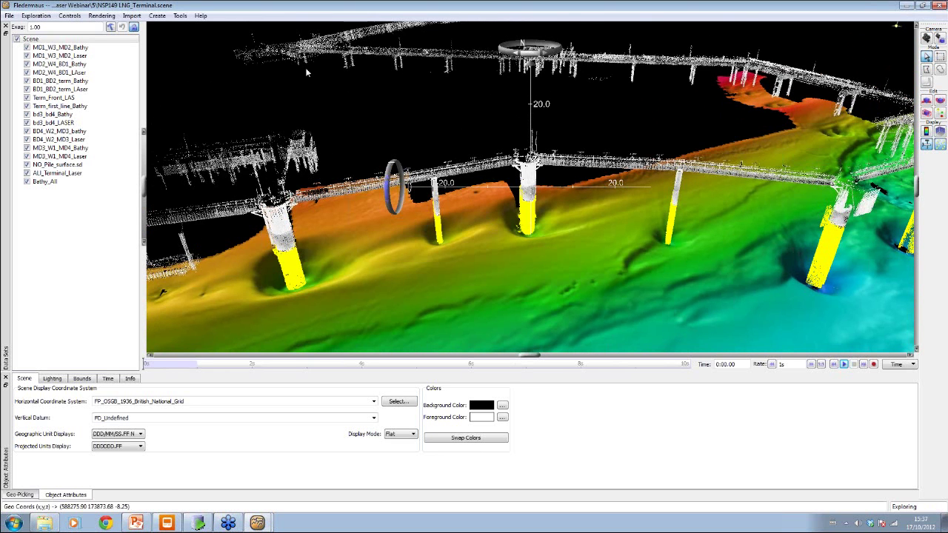
# Add a cylinder shape to the scene and move it onto the pile at the bend of the walkway.
pyautogui.click(158, 16)
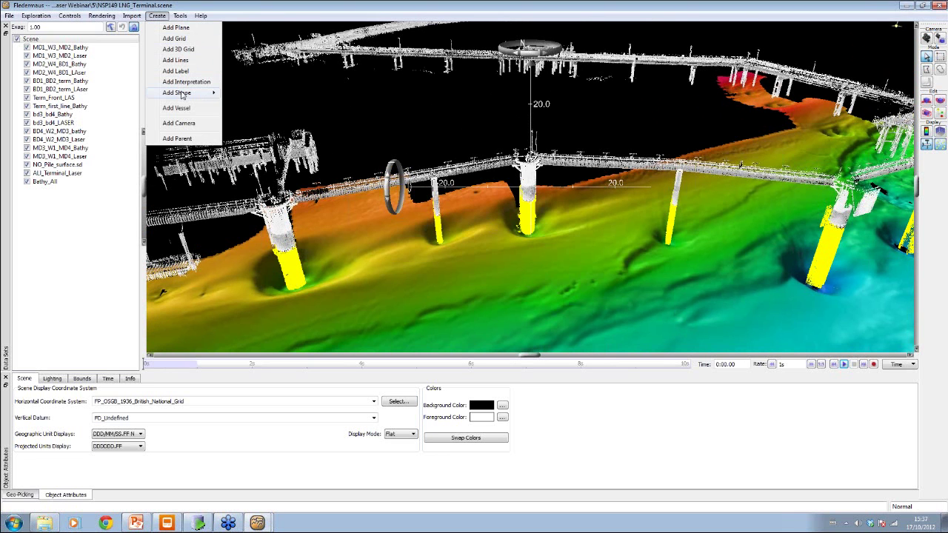
pyautogui.moveTo(181, 92)
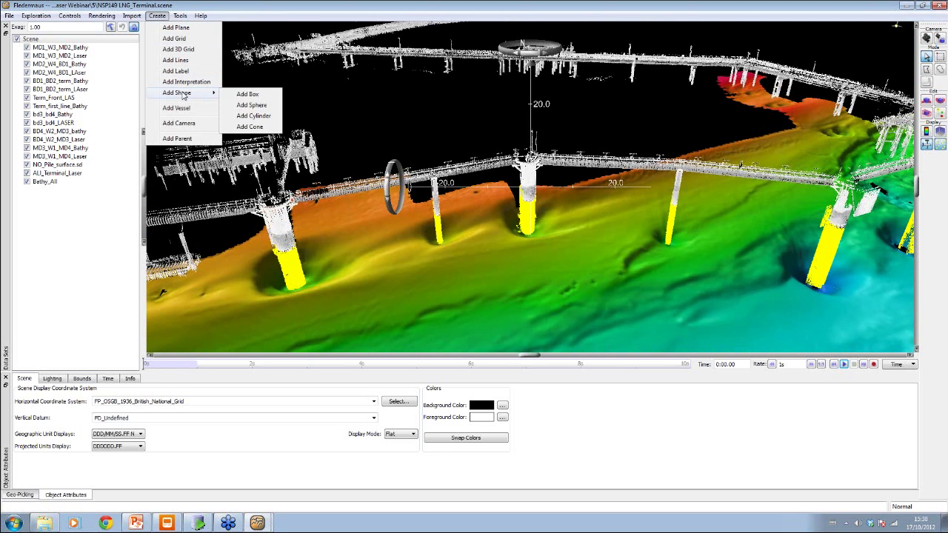
pyautogui.click(264, 117)
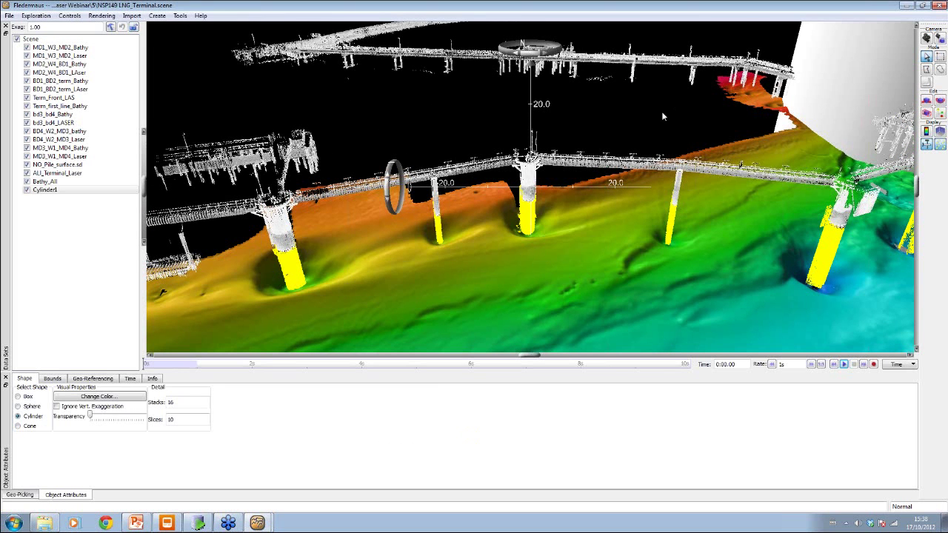
pyautogui.scroll(-5, 652, 114)
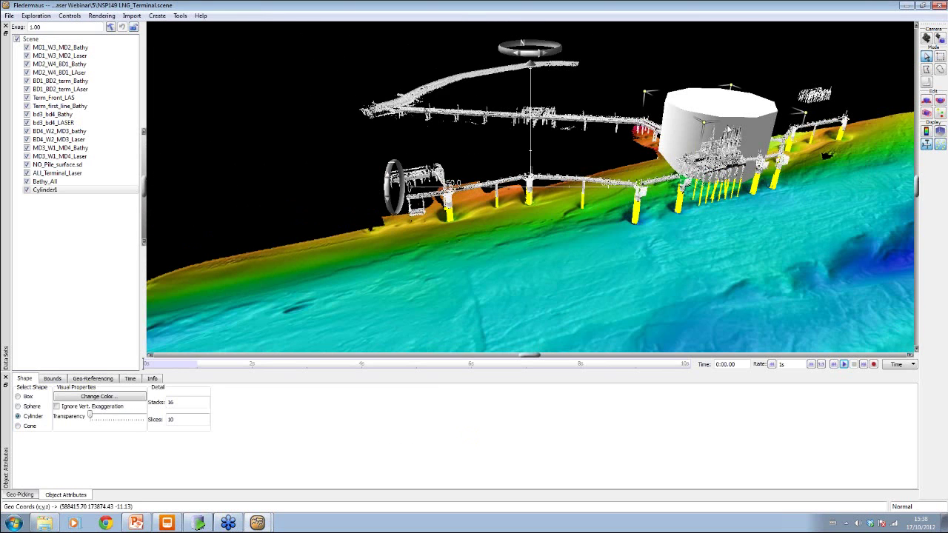
pyautogui.click(925, 102)
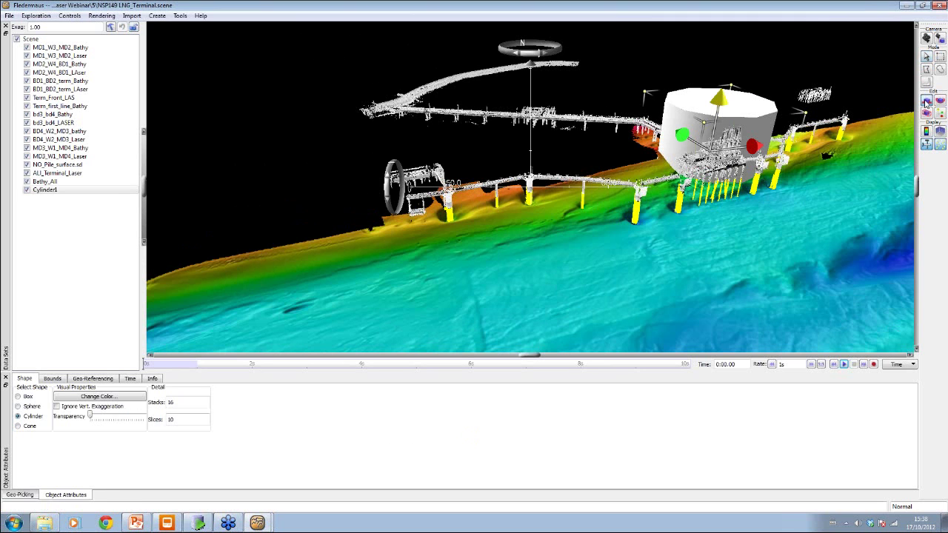
pyautogui.moveTo(761, 149); pyautogui.dragTo(607, 178)
pyautogui.moveTo(516, 155); pyautogui.dragTo(498, 194)
# Scale the cylinder down to the size of the pile at the walkway bend and check its fit.
pyautogui.click(924, 114)
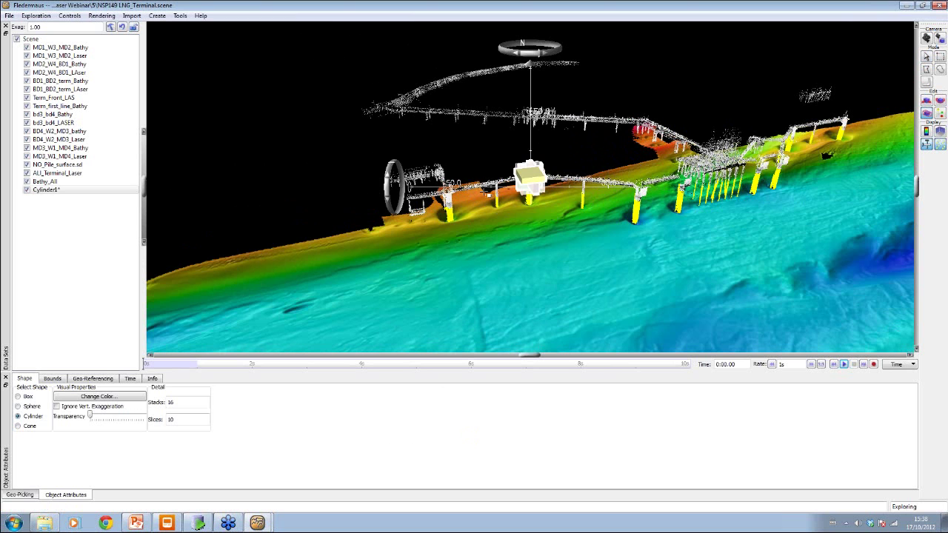
pyautogui.click(527, 182)
pyautogui.scroll(10, 527, 183)
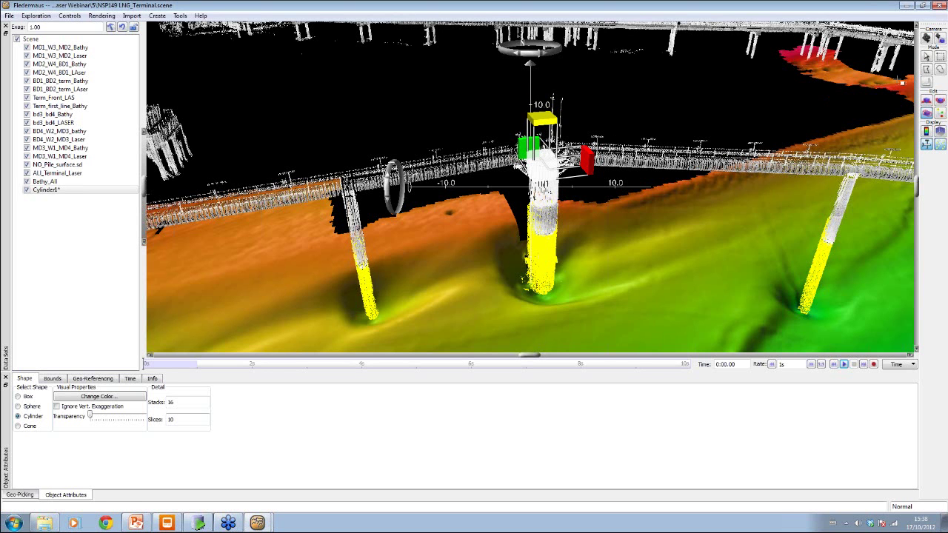
pyautogui.click(928, 59)
pyautogui.moveTo(652, 149); pyautogui.dragTo(882, 231)
pyautogui.moveTo(395, 185); pyautogui.dragTo(467, 188)
# Load the saved Cylinder1 object from folder 5 into the scene and inspect it at the pile.
pyautogui.click(10, 16)
pyautogui.click(33, 26)
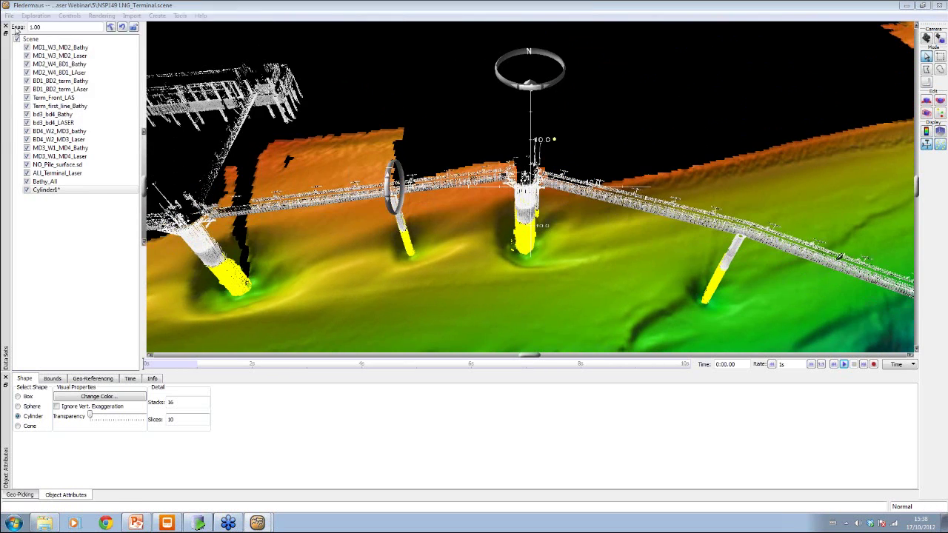
pyautogui.click(115, 89)
pyautogui.click(513, 351)
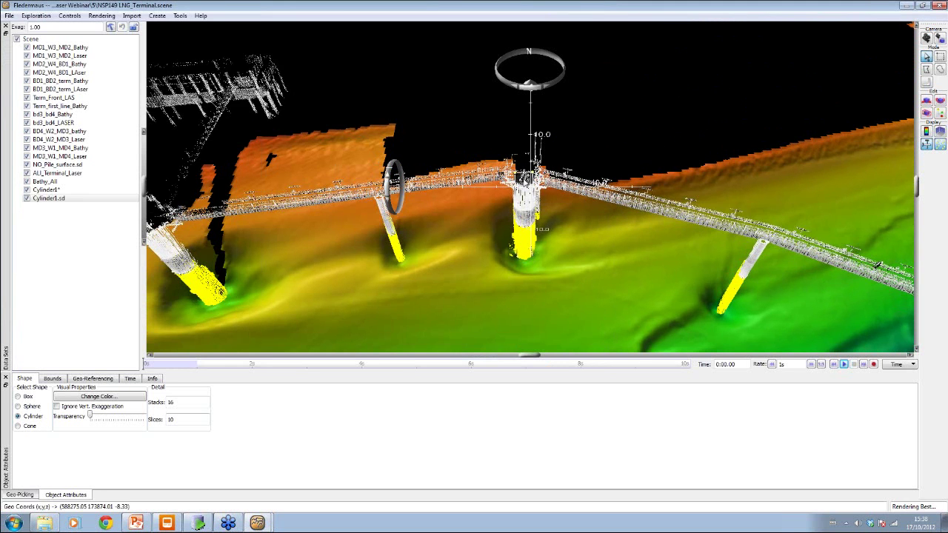
pyautogui.moveTo(511, 176); pyautogui.dragTo(513, 222)
pyautogui.doubleClick(545, 191)
# Load another copy of the saved Cylinder1 object into the scene.
pyautogui.click(46, 199)
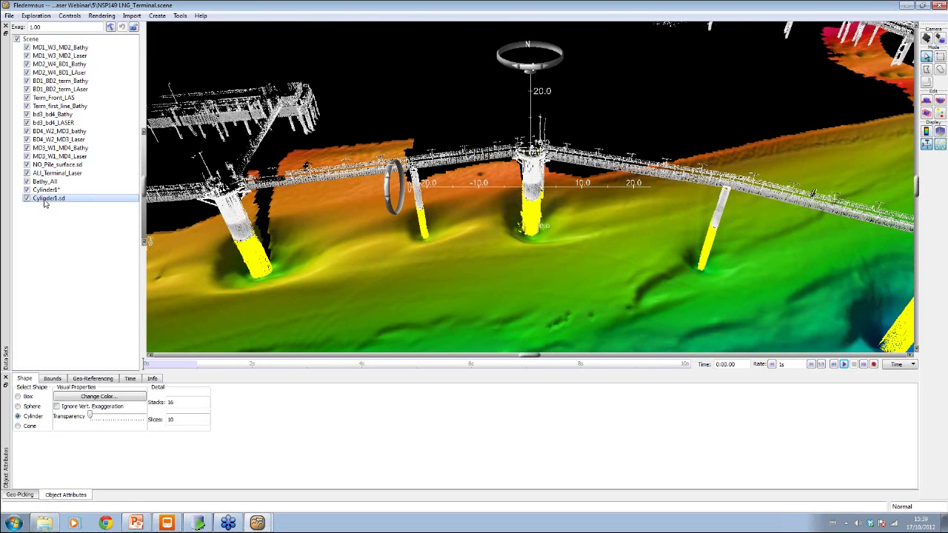
pyautogui.click(9, 17)
pyautogui.click(16, 24)
pyautogui.click(115, 88)
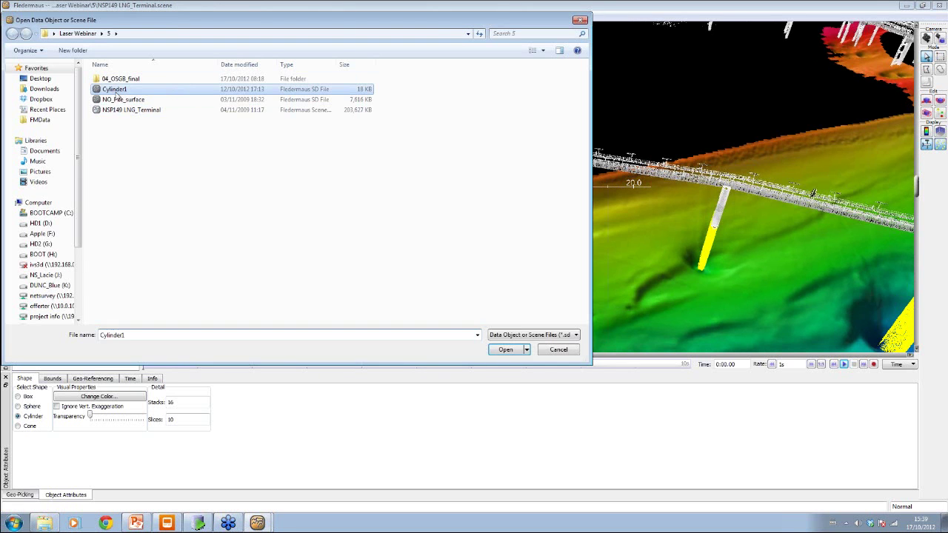
pyautogui.click(504, 350)
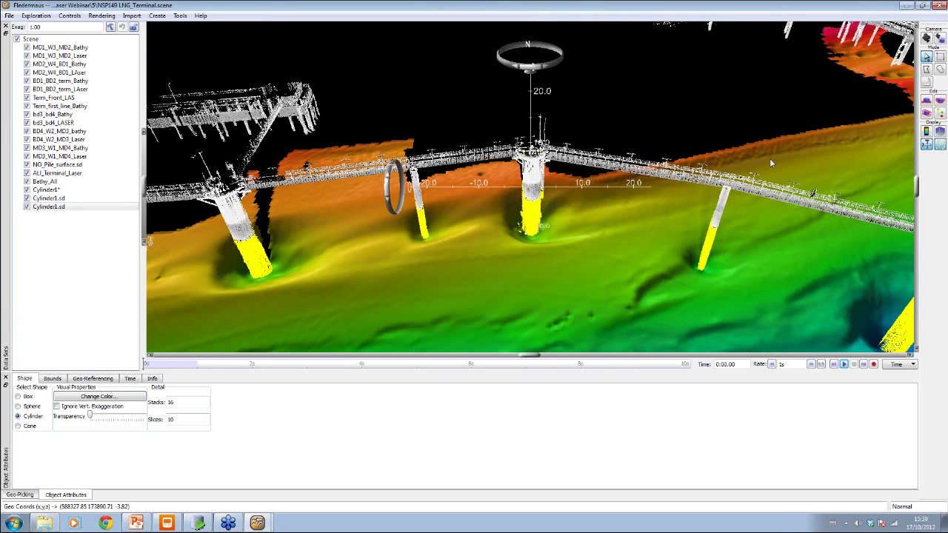
# Move the newly loaded cylinder copy along the walkway onto the adjacent slim pile, checking its placement from above.
pyautogui.click(926, 102)
pyautogui.moveTo(583, 194); pyautogui.dragTo(469, 195)
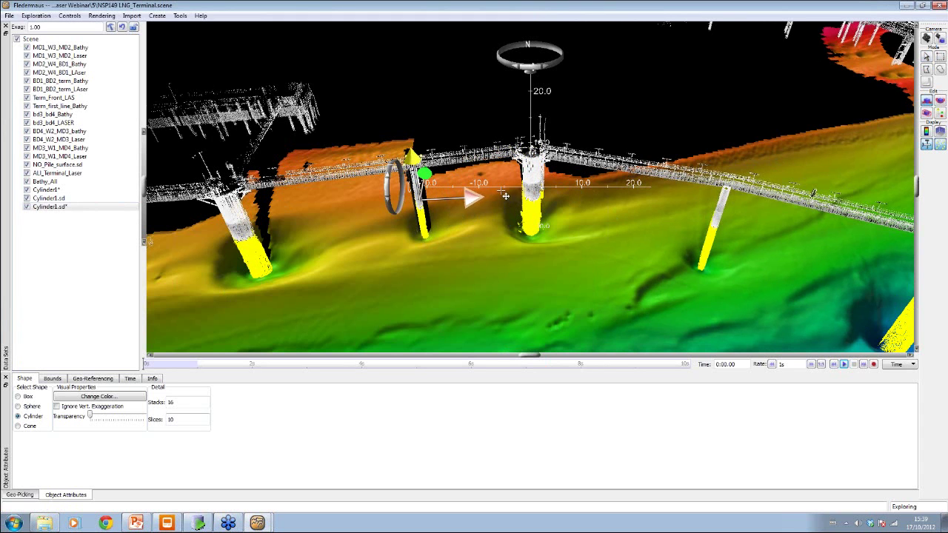
pyautogui.moveTo(387, 192); pyautogui.dragTo(394, 250)
pyautogui.moveTo(419, 140); pyautogui.dragTo(419, 142)
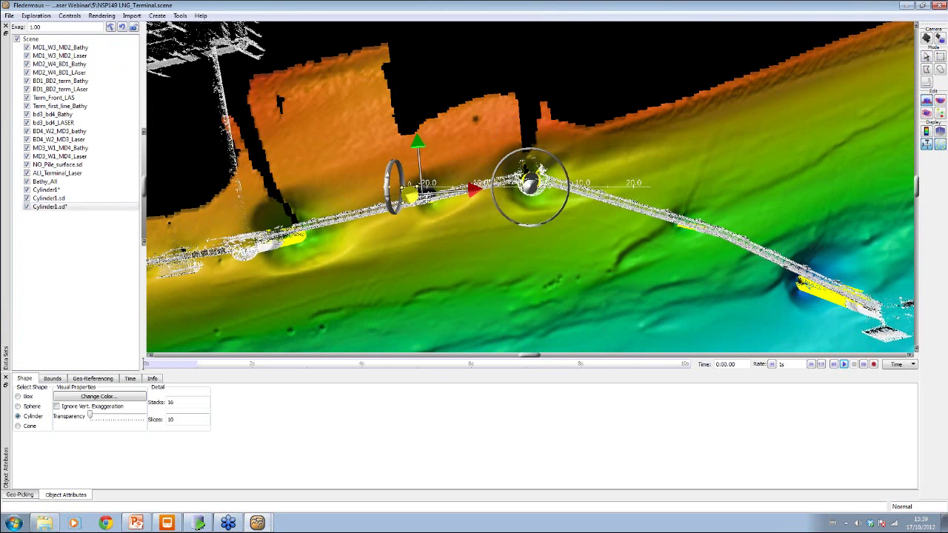
pyautogui.moveTo(423, 194); pyautogui.dragTo(464, 175)
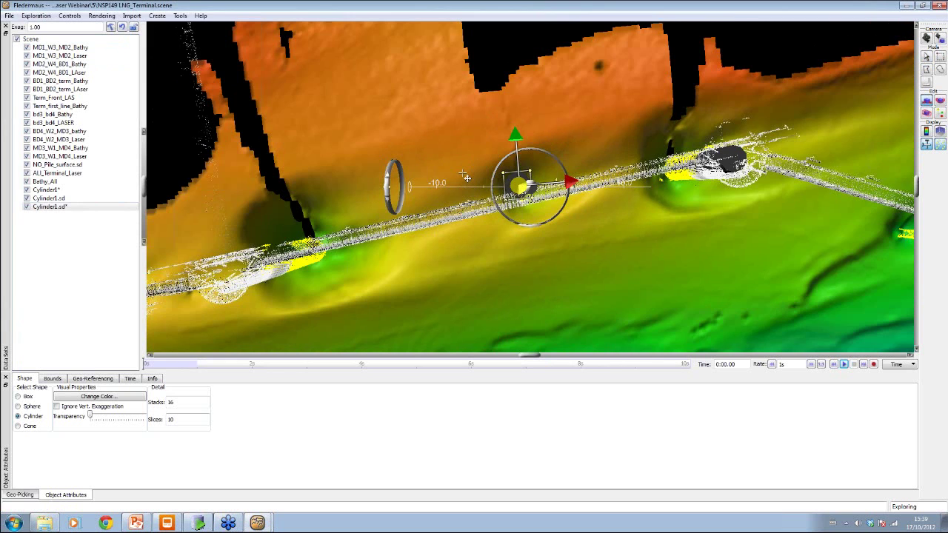
# Scale the cylinder copy to match the slim pile under the walkway.
pyautogui.scroll(3, 463, 175)
pyautogui.click(925, 113)
pyautogui.moveTo(519, 191); pyautogui.dragTo(592, 175)
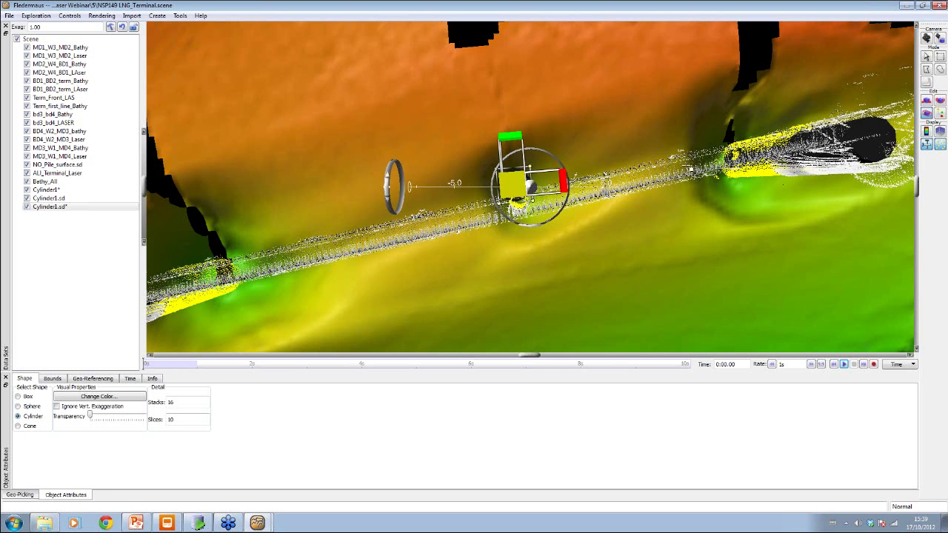
pyautogui.moveTo(650, 206); pyautogui.dragTo(522, 226)
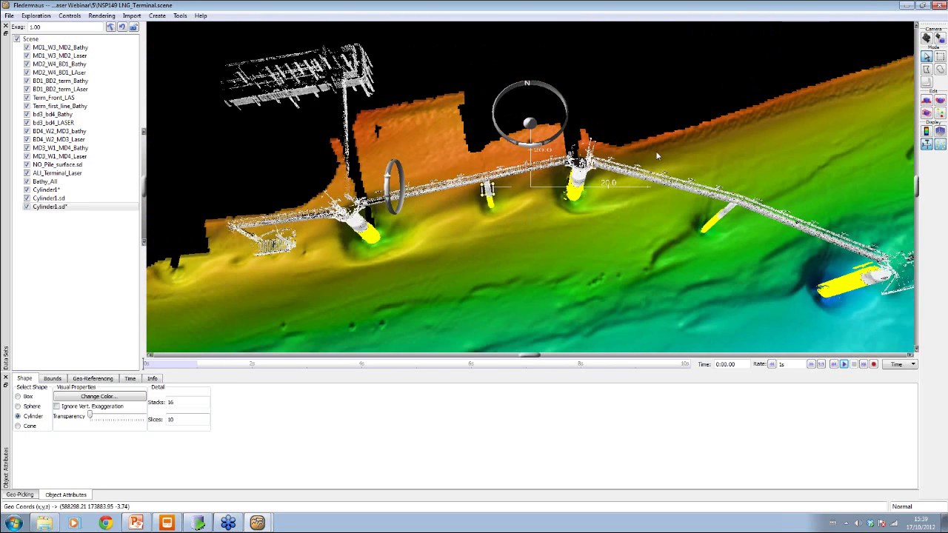
# Examine the modelled cylinders and the remaining piles along the walkway towards the terminal platform.
pyautogui.click(750, 196)
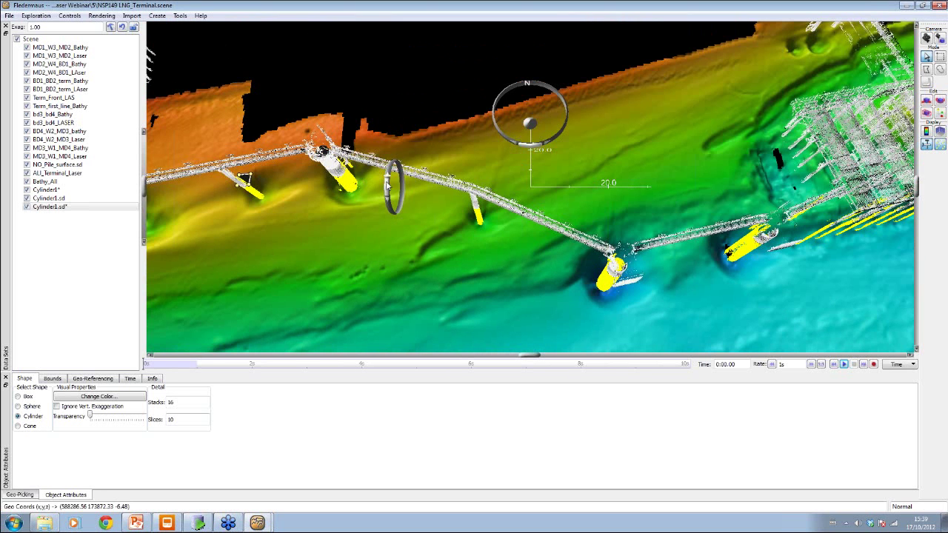
pyautogui.moveTo(387, 178); pyautogui.dragTo(387, 180)
pyautogui.moveTo(244, 178); pyautogui.dragTo(245, 175)
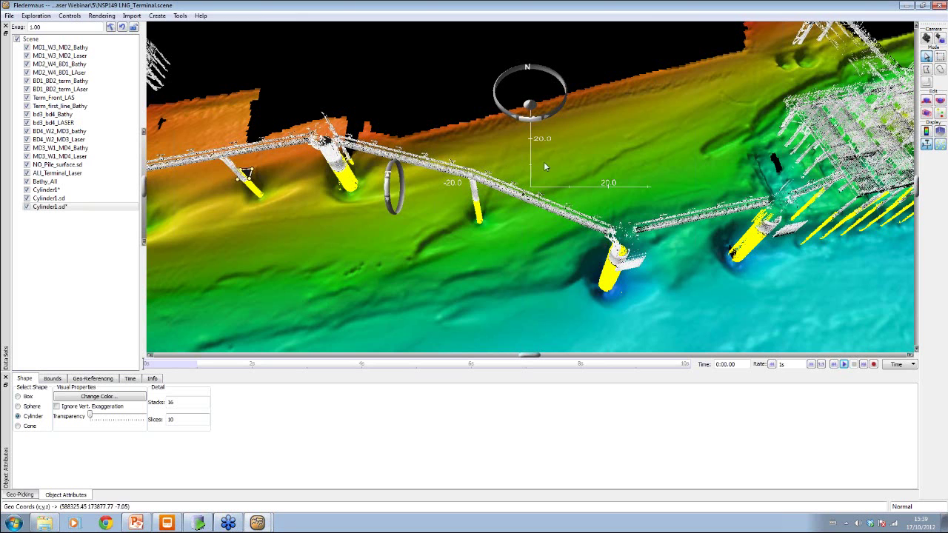
pyautogui.moveTo(548, 167); pyautogui.dragTo(567, 192)
pyautogui.scroll(-5, 569, 189)
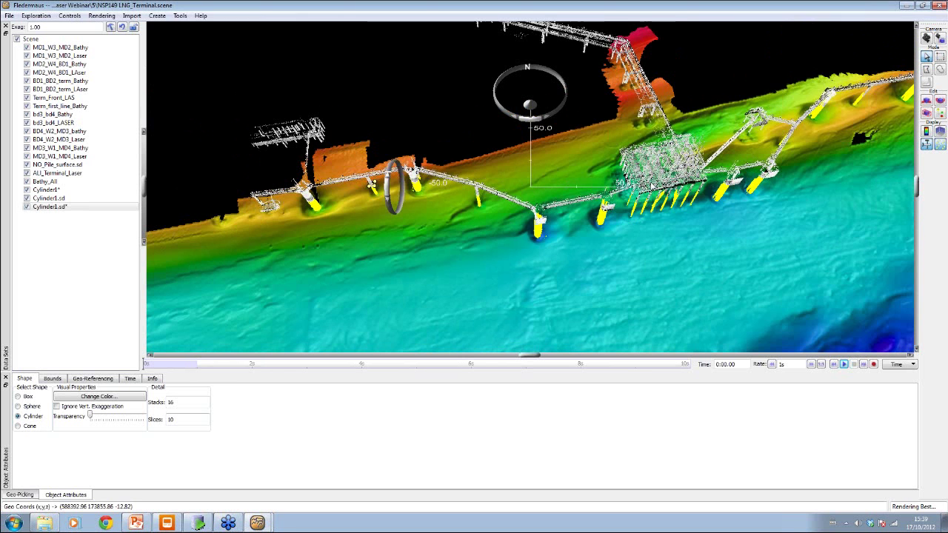
pyautogui.moveTo(654, 174); pyautogui.dragTo(493, 211)
pyautogui.scroll(4, 576, 200)
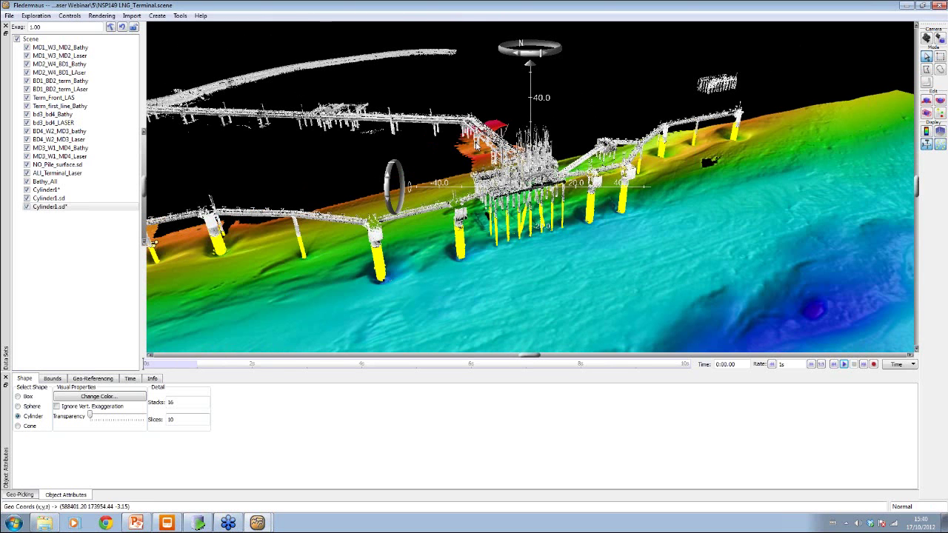
# Look over the available surface analysis and export tools, and inspect the terminal platform and its piles up close.
pyautogui.click(181, 15)
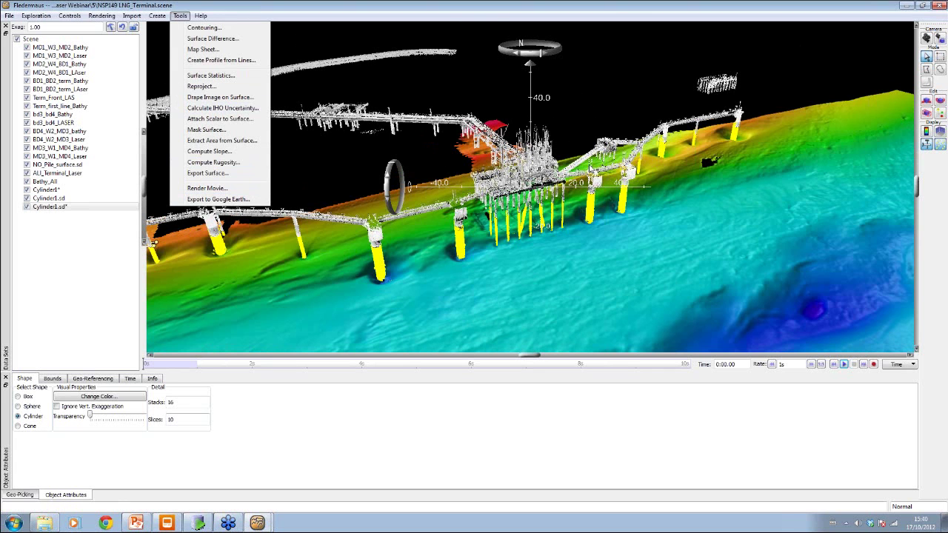
pyautogui.click(406, 7)
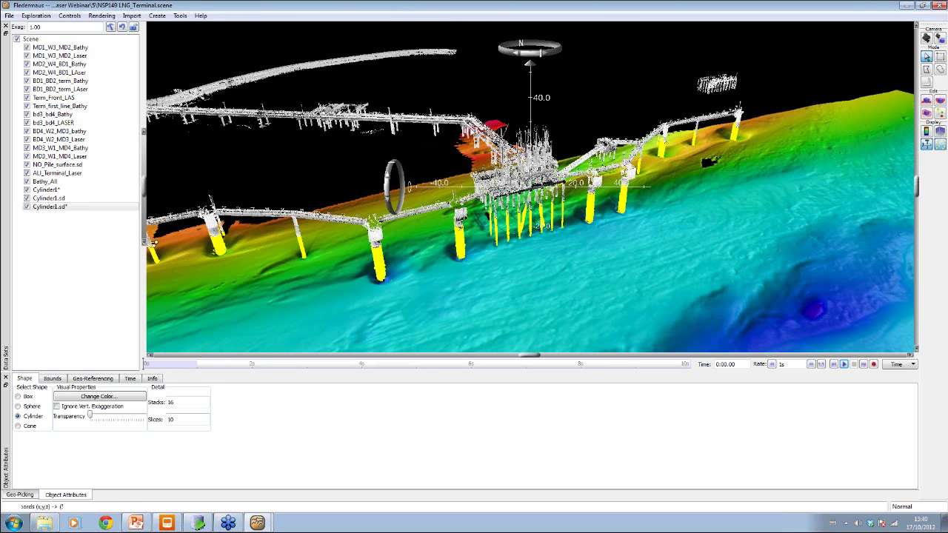
pyautogui.moveTo(153, 241)
pyautogui.mouseDown()
pyautogui.moveTo(196, 256)
pyautogui.moveTo(585, 191)
pyautogui.moveTo(549, 170)
pyautogui.moveTo(542, 198)
pyautogui.mouseUp()
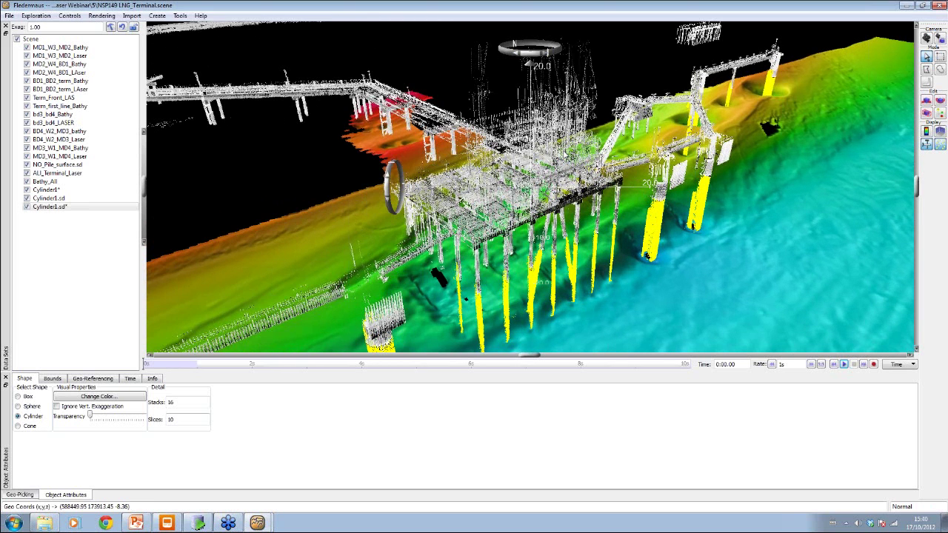
pyautogui.moveTo(552, 176); pyautogui.dragTo(528, 160)
# Open the NSP174_Bacton scene from folder 6 of the Laser Webinar directory.
pyautogui.click(9, 17)
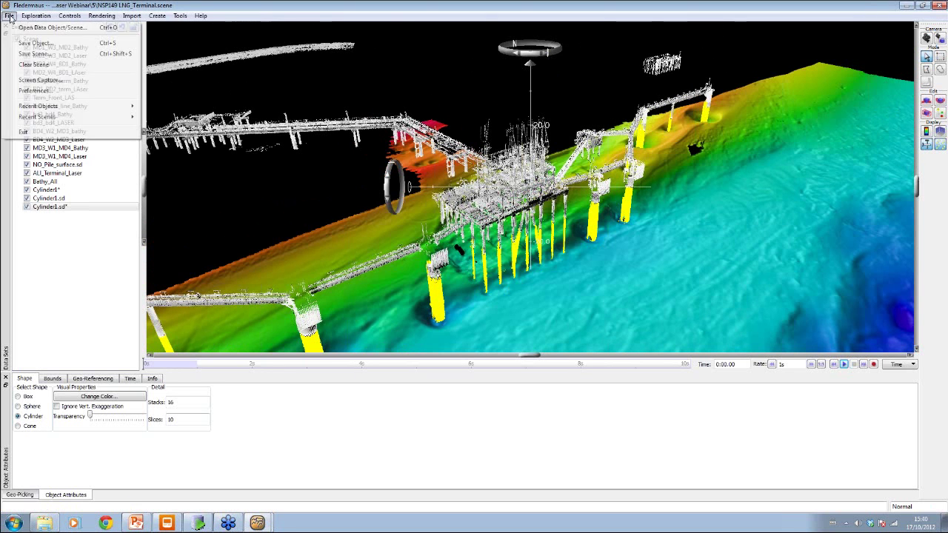
pyautogui.click(23, 29)
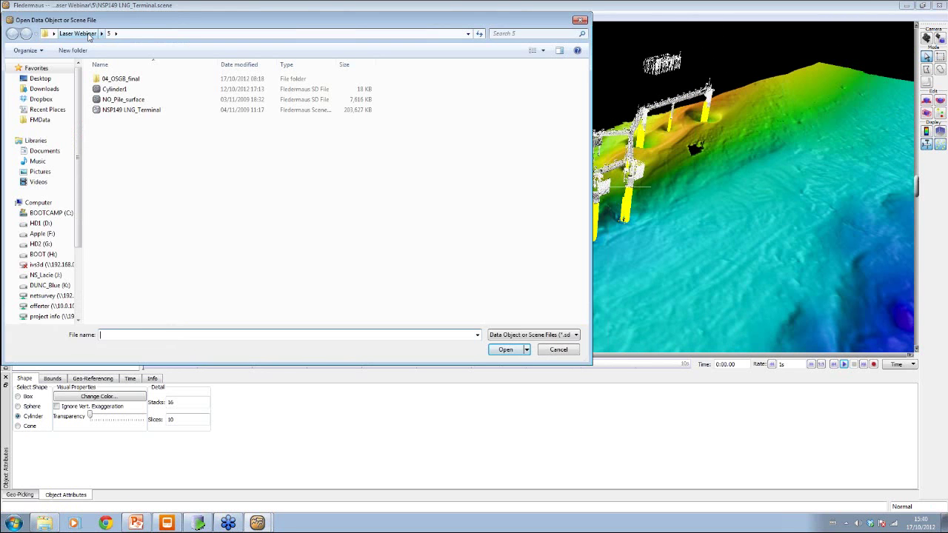
pyautogui.click(87, 35)
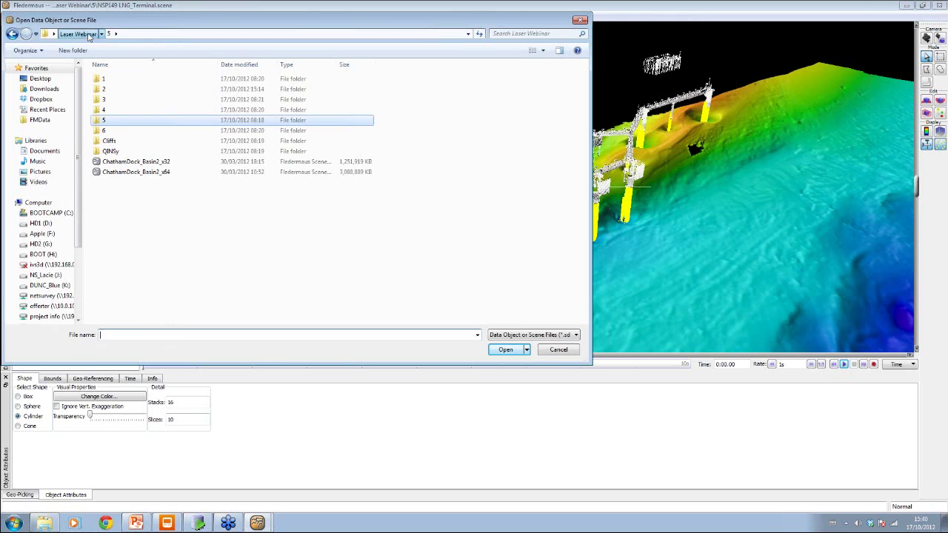
pyautogui.doubleClick(106, 130)
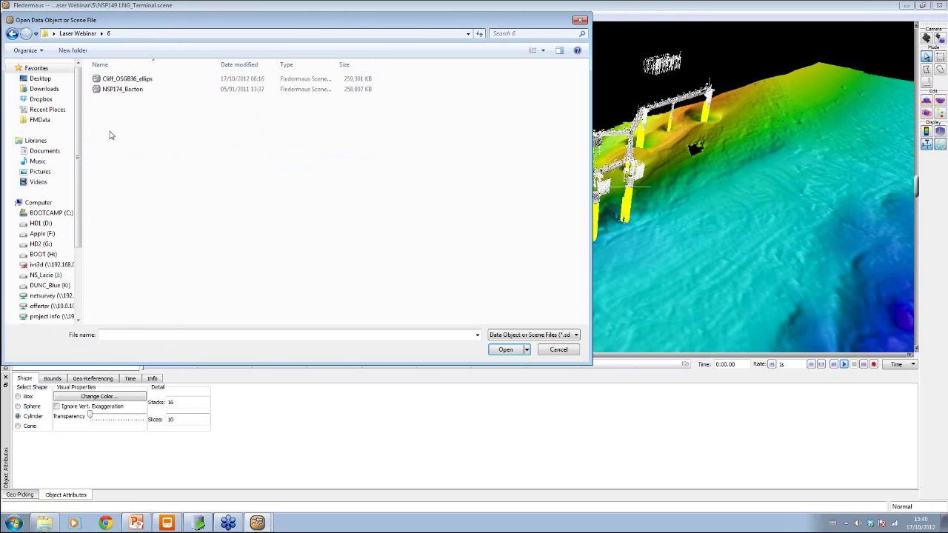
pyautogui.click(133, 91)
pyautogui.click(504, 350)
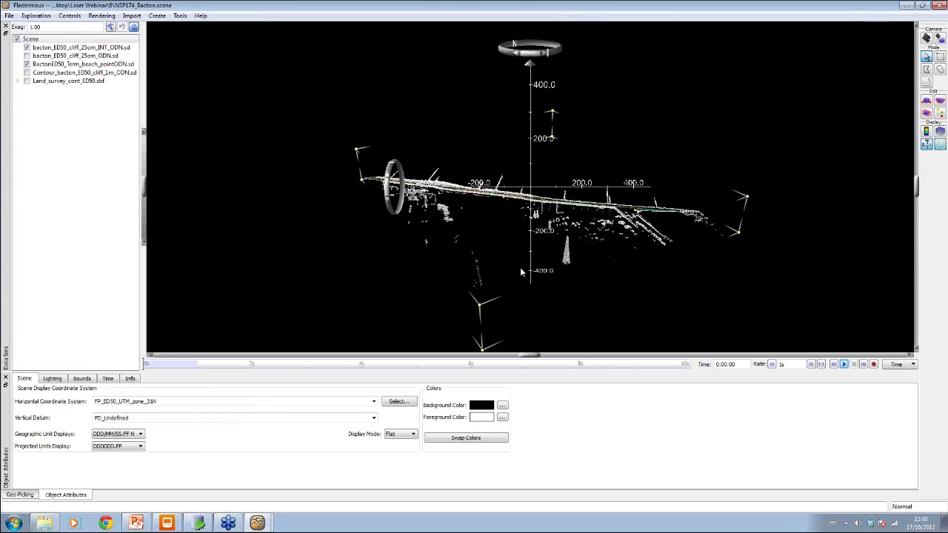
# Examine the coloured cliff surface and the surrounding laser points of the Bacton scene up close.
pyautogui.moveTo(520, 267); pyautogui.dragTo(479, 243)
pyautogui.scroll(10, 607, 180)
pyautogui.scroll(5, 607, 177)
pyautogui.moveTo(498, 217)
pyautogui.mouseDown()
pyautogui.moveTo(474, 220)
pyautogui.moveTo(500, 205)
pyautogui.mouseUp()
pyautogui.doubleClick(499, 206)
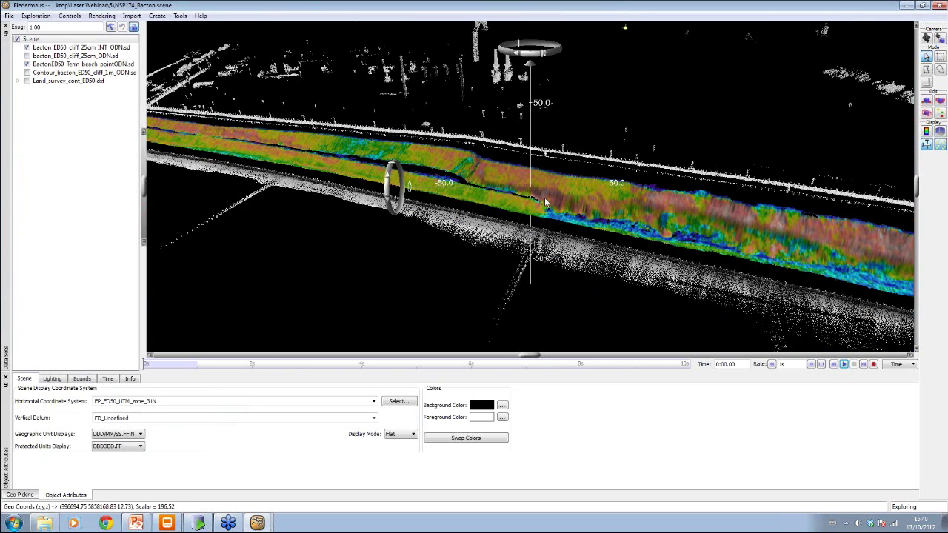
pyautogui.doubleClick(798, 227)
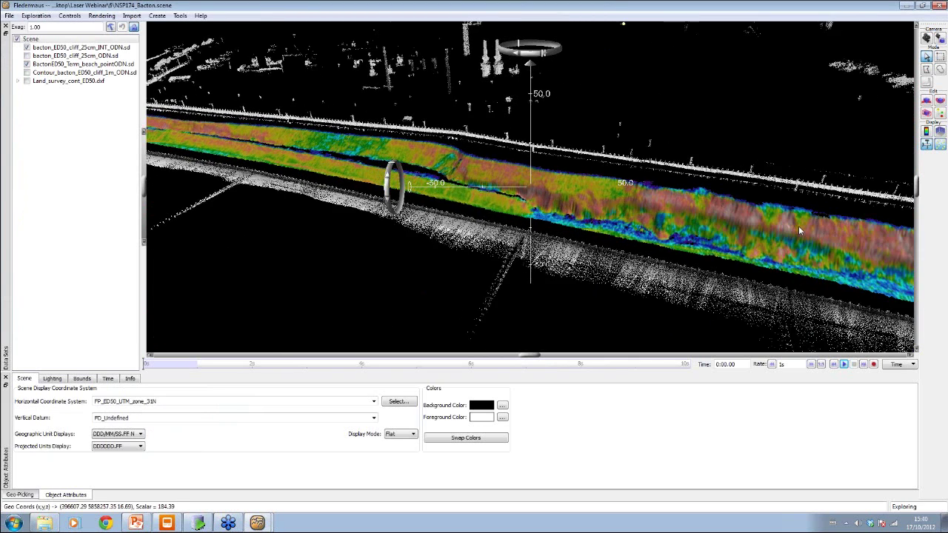
pyautogui.scroll(5, 629, 199)
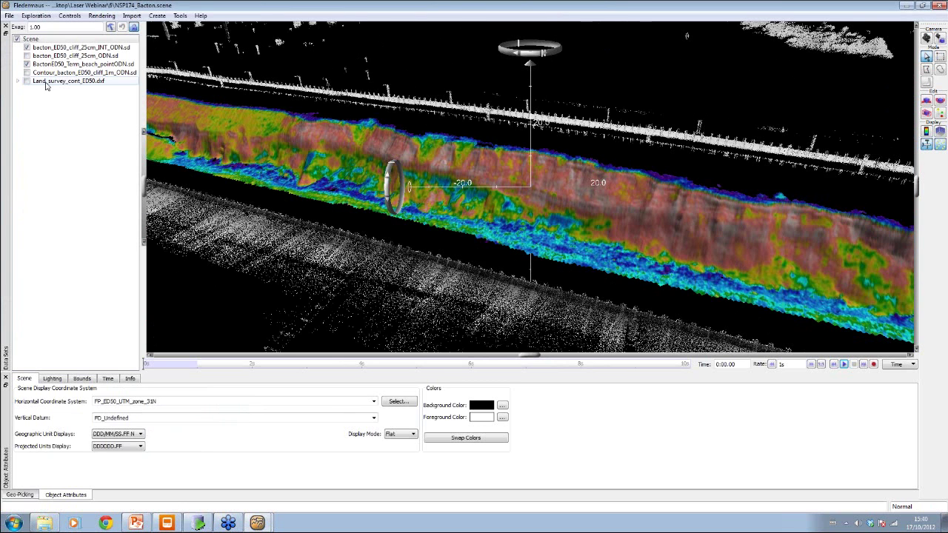
# Compare the cliff surface bacton_ED50_cliff_25cm_ODN.sd with bacton_ED50_cliff_25cm_INT_ODN.sd by displaying them in turn, leaving the INT surface shown.
pyautogui.click(26, 47)
pyautogui.click(26, 56)
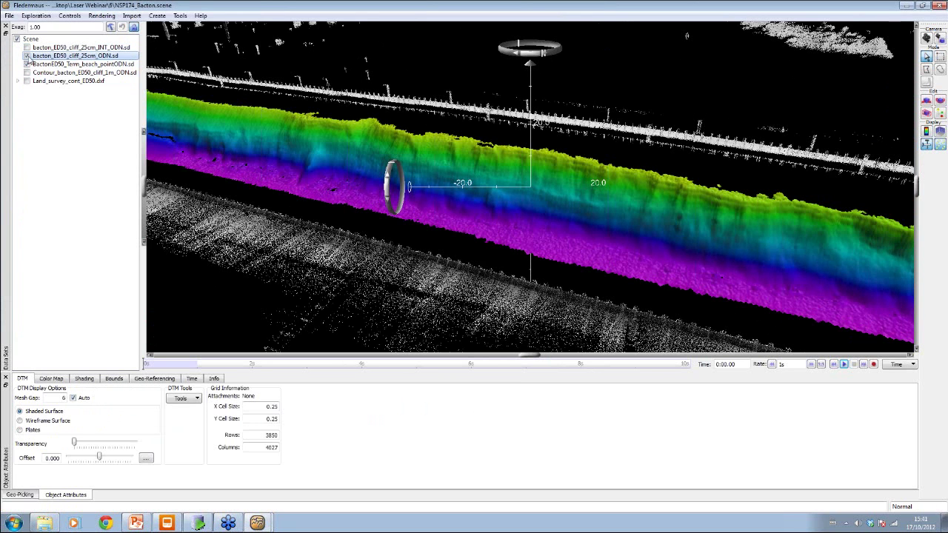
pyautogui.click(28, 46)
pyautogui.click(27, 47)
pyautogui.click(33, 56)
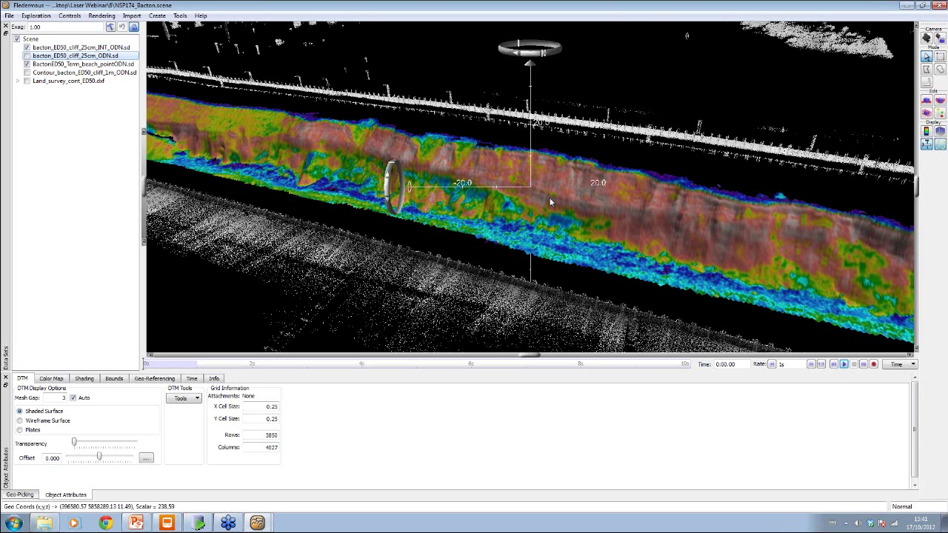
# Check the shading settings of both 25 cm cliff surfaces, including the attached scalar colouring option.
pyautogui.click(84, 379)
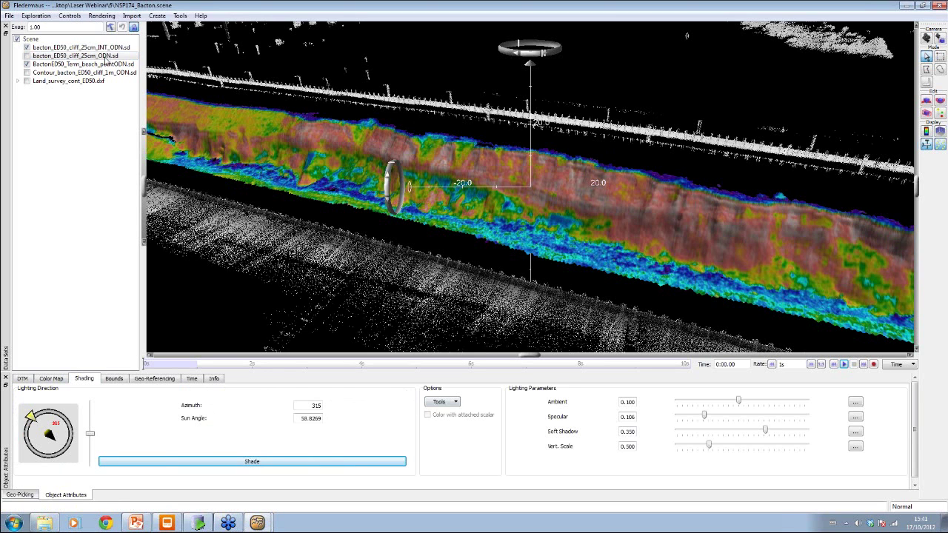
pyautogui.click(101, 47)
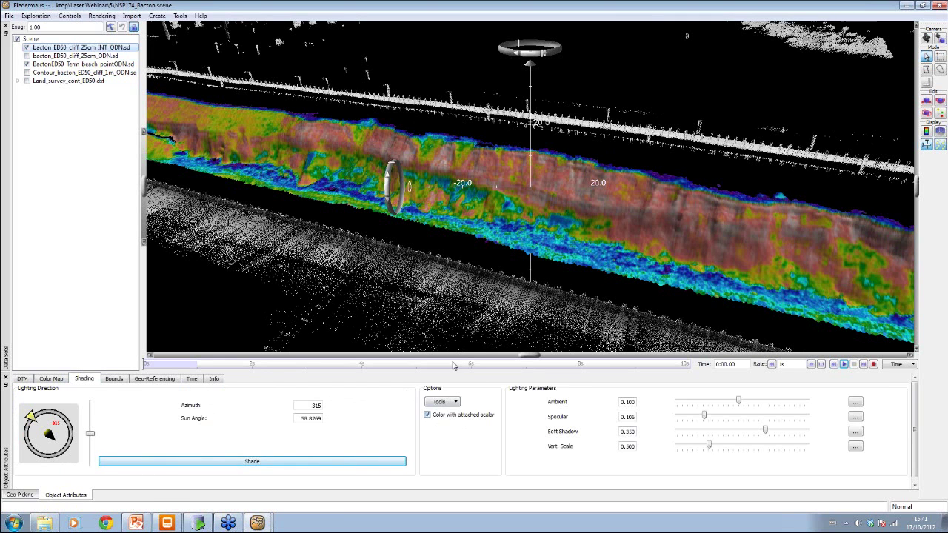
pyautogui.moveTo(569, 161); pyautogui.dragTo(338, 151)
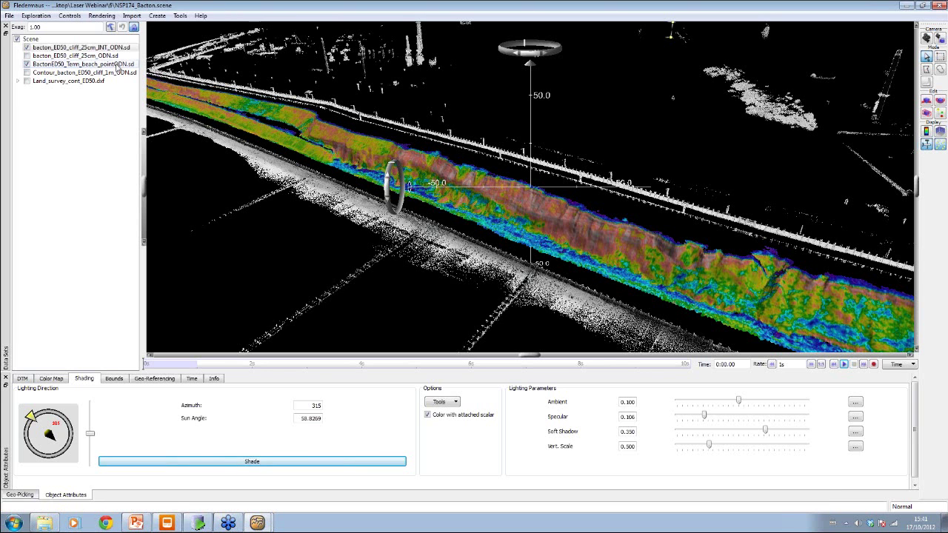
# Display the Land_survey_cont_ED50.dxf contours over the cliff, inspect them up close, and hide them again.
pyautogui.click(28, 81)
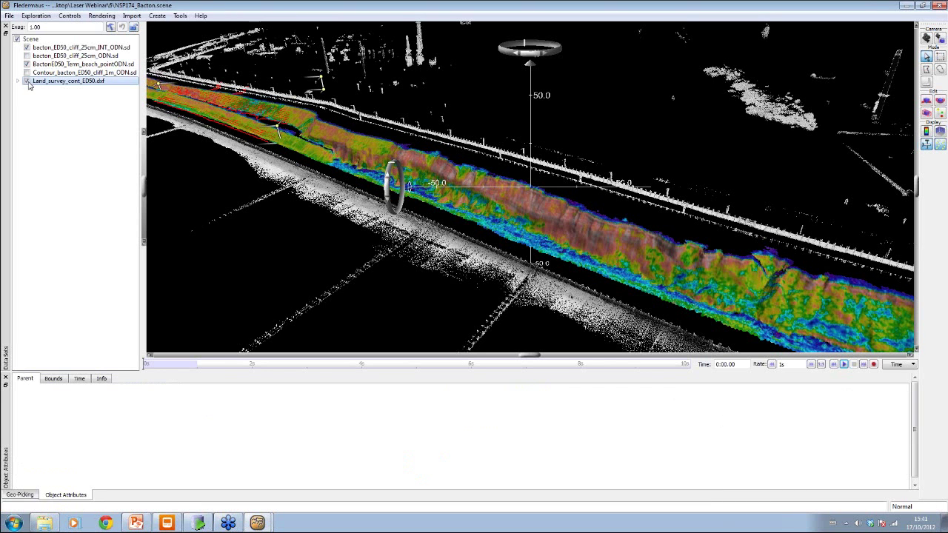
pyautogui.doubleClick(312, 120)
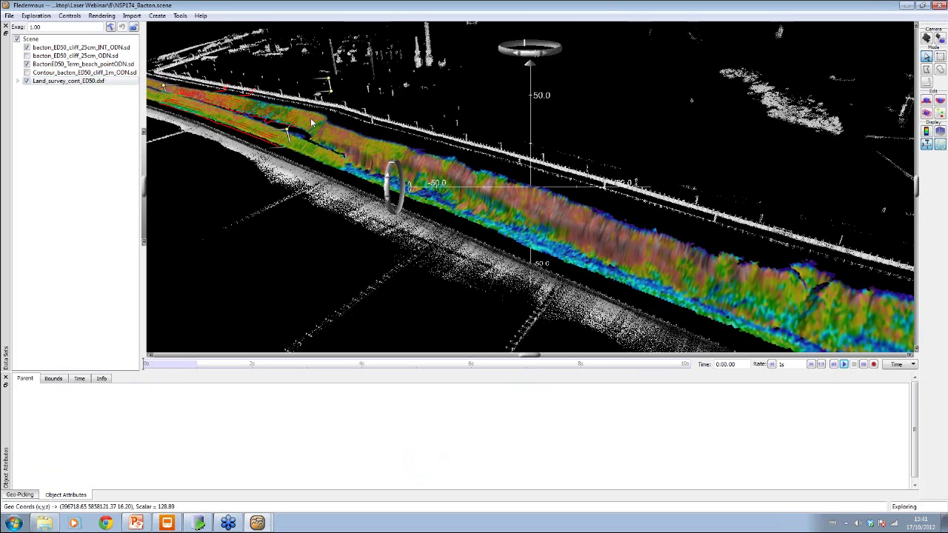
pyautogui.moveTo(501, 203); pyautogui.dragTo(408, 151)
pyautogui.doubleClick(408, 151)
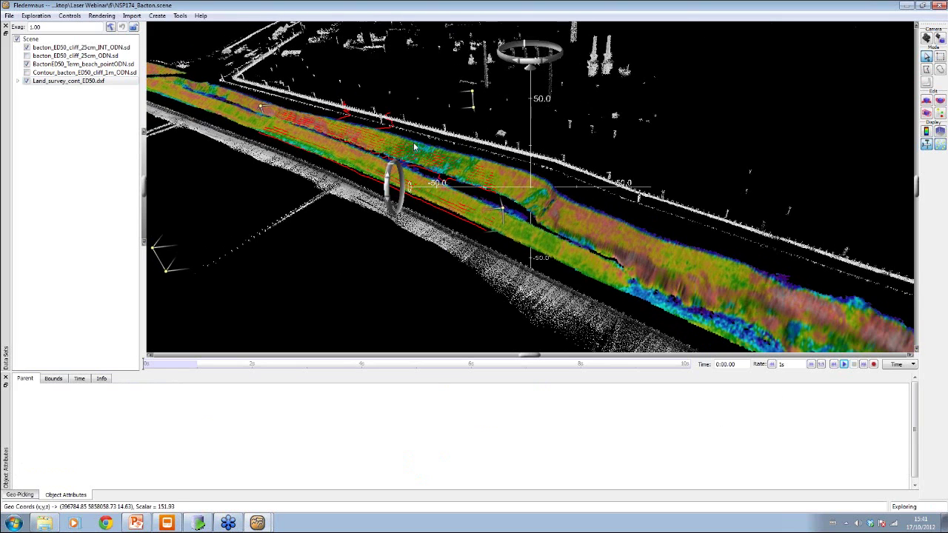
pyautogui.click(27, 81)
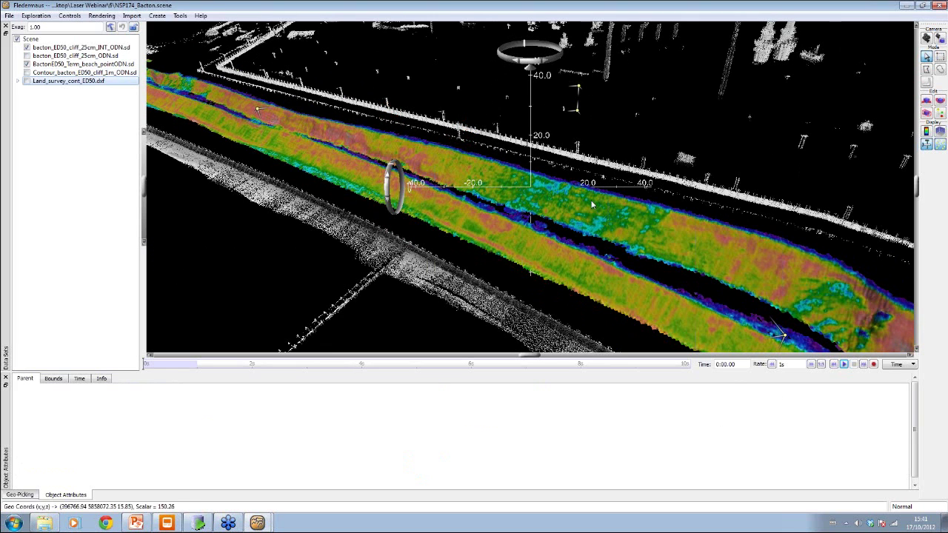
pyautogui.moveTo(592, 200); pyautogui.dragTo(591, 197)
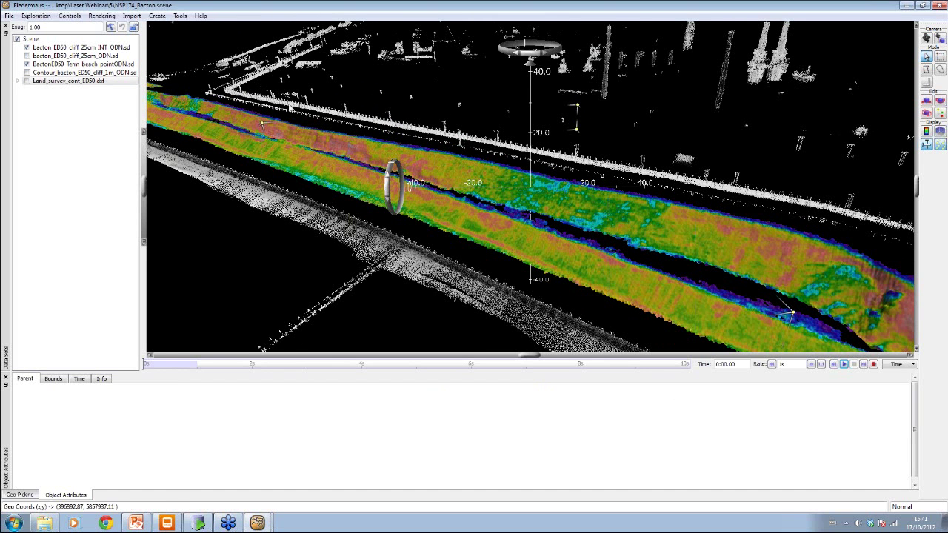
# Open the Cliff_OSGB36_ellips scene from the same folder.
pyautogui.click(9, 16)
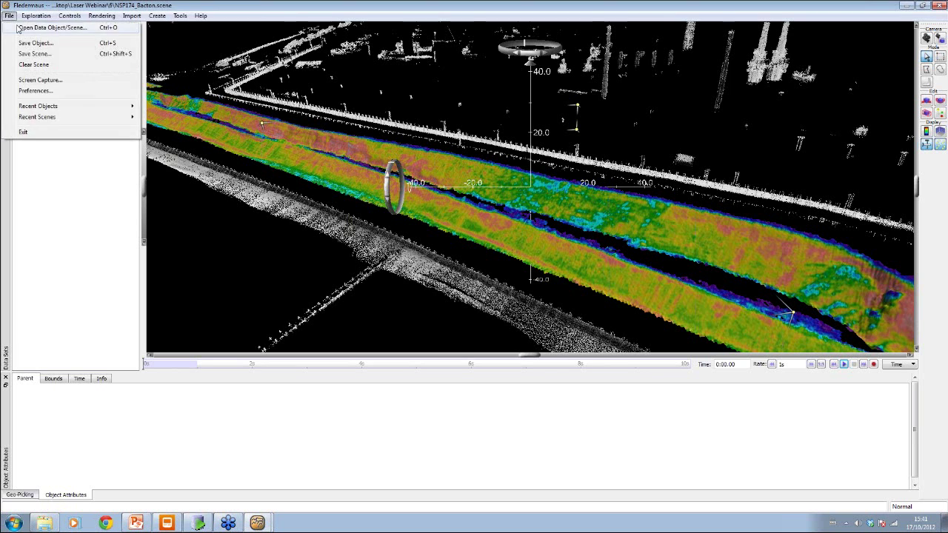
pyautogui.click(22, 28)
pyautogui.click(129, 80)
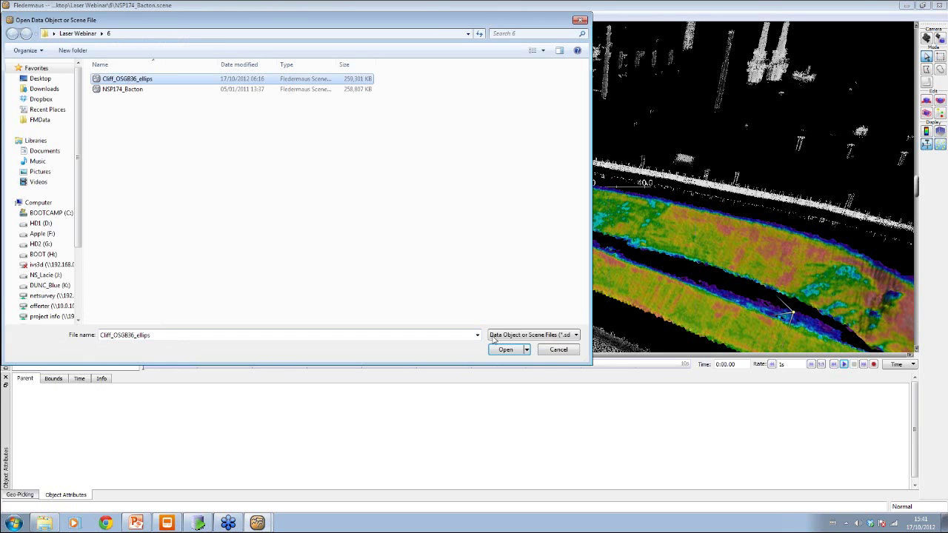
pyautogui.click(521, 350)
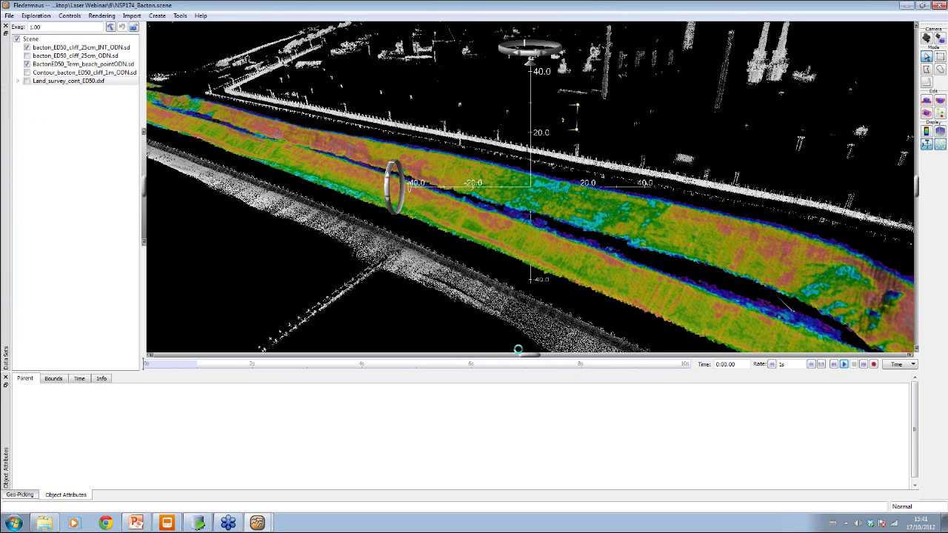
# Inspect the cliff face and the adjoining seabed surface at one end of the coastline up close.
pyautogui.moveTo(524, 180); pyautogui.dragTo(399, 179, button='right')
pyautogui.scroll(2, 349, 177)
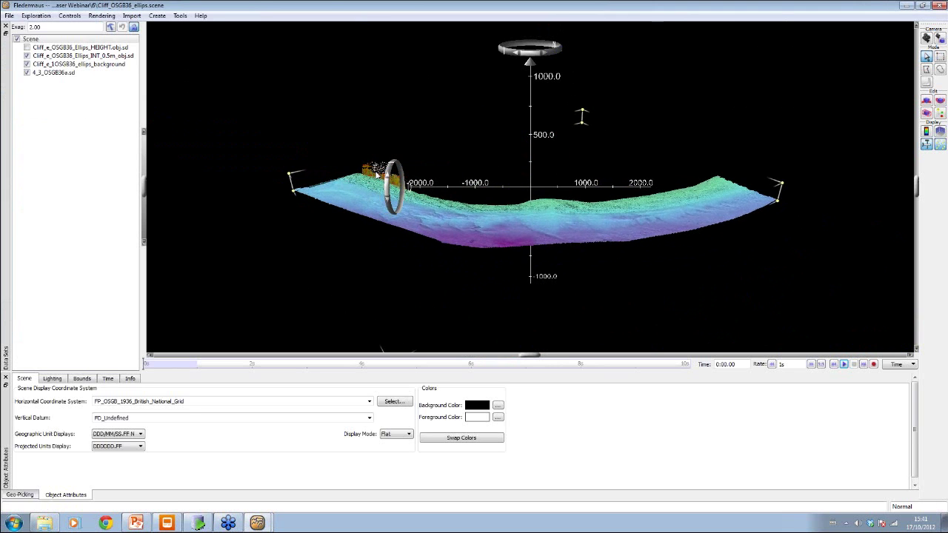
pyautogui.doubleClick(377, 176)
pyautogui.scroll(5, 496, 168)
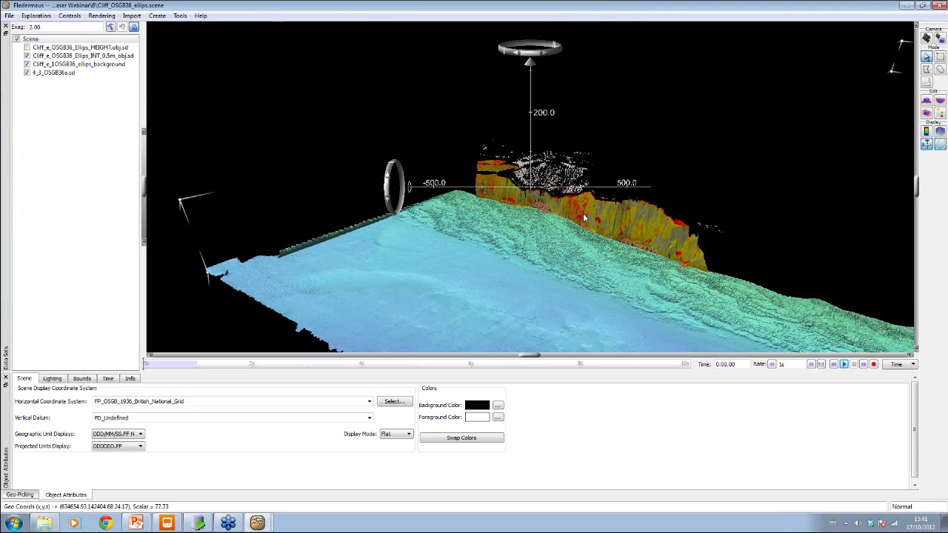
pyautogui.doubleClick(581, 215)
pyautogui.scroll(4, 621, 183)
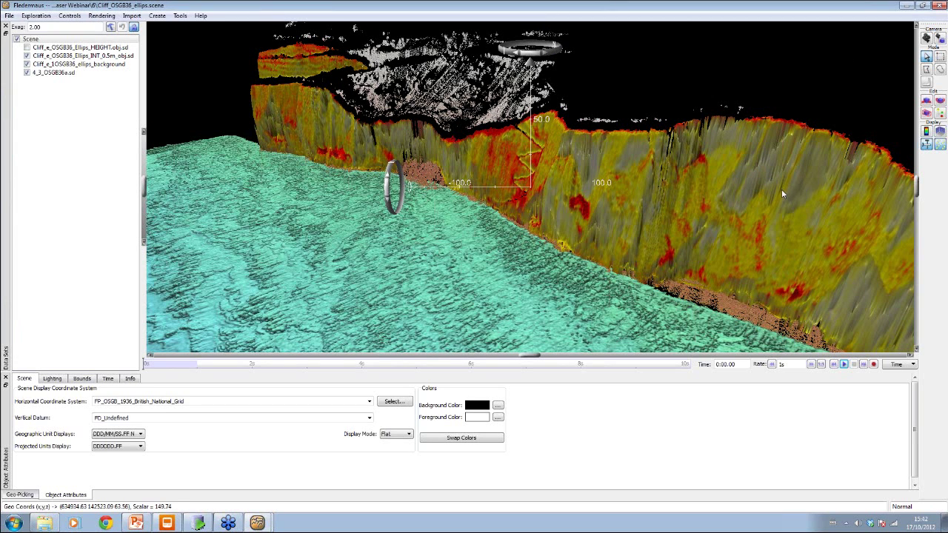
# Set the cliff scene's vertical exaggeration to 1.
pyautogui.doubleClick(780, 194)
pyautogui.moveTo(388, 185); pyautogui.dragTo(388, 191)
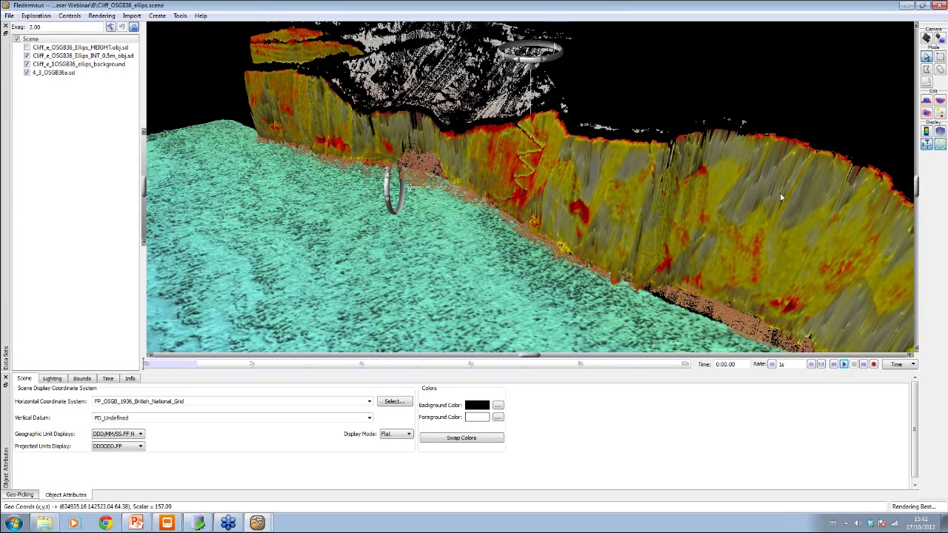
pyautogui.moveTo(43, 27); pyautogui.dragTo(14, 31)
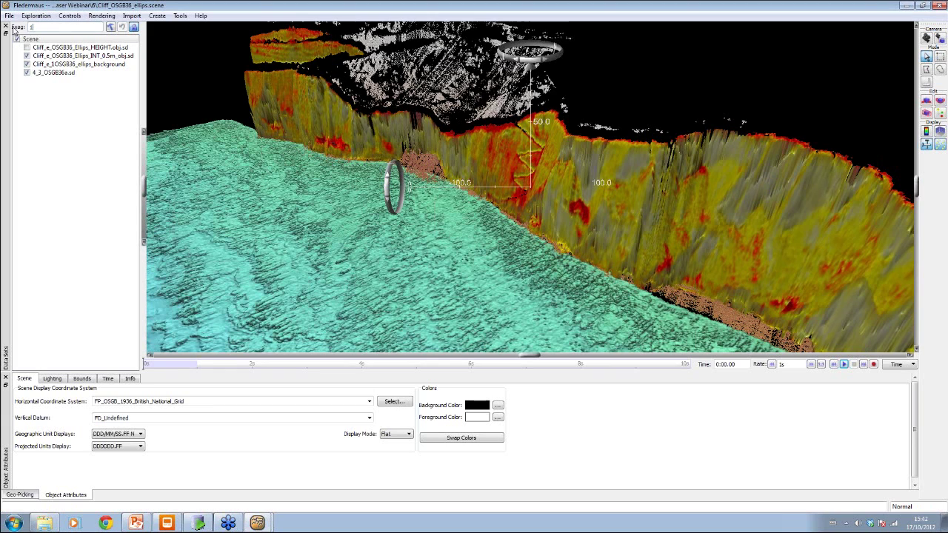
pyautogui.press('Return')
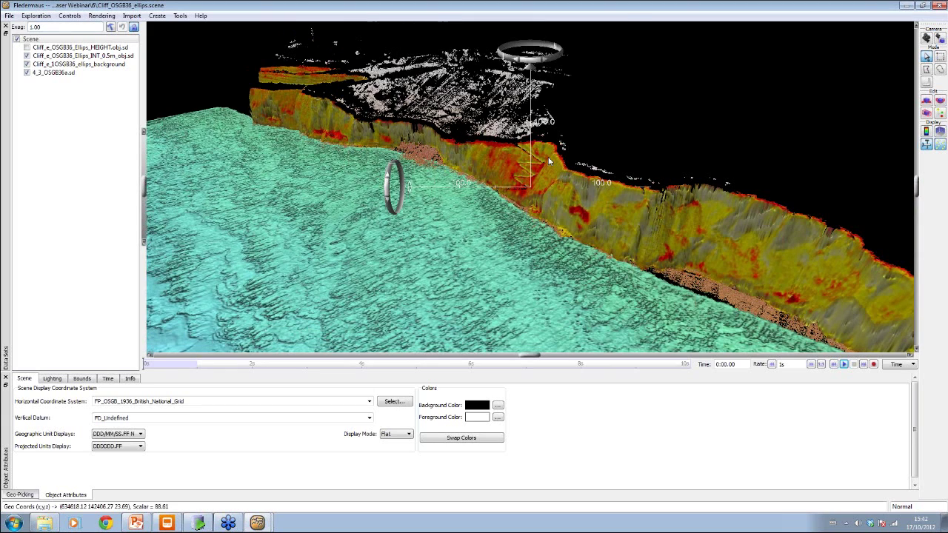
# Examine the zigzag path on the cliff, the rockfall at its foot and the laser points behind it.
pyautogui.scroll(5, 551, 158)
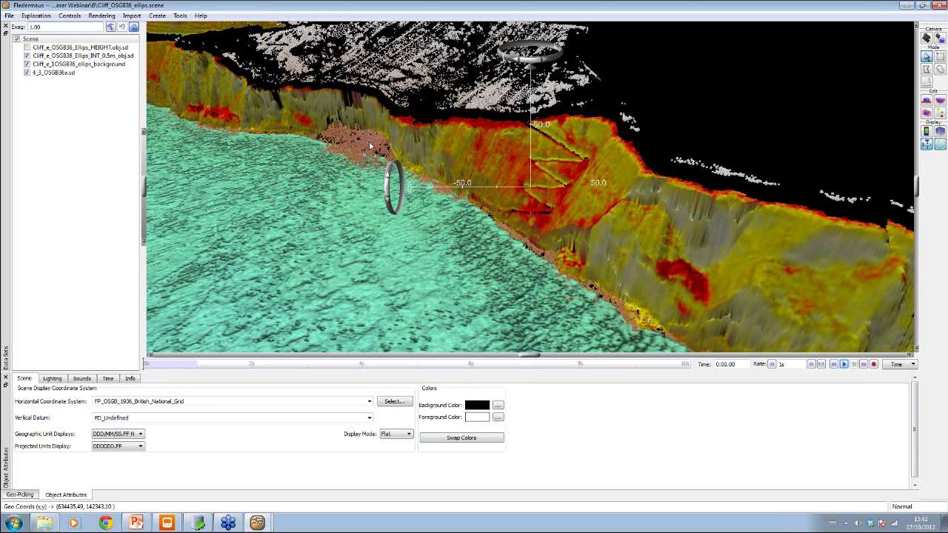
pyautogui.doubleClick(394, 67)
pyautogui.moveTo(533, 181); pyautogui.dragTo(299, 35)
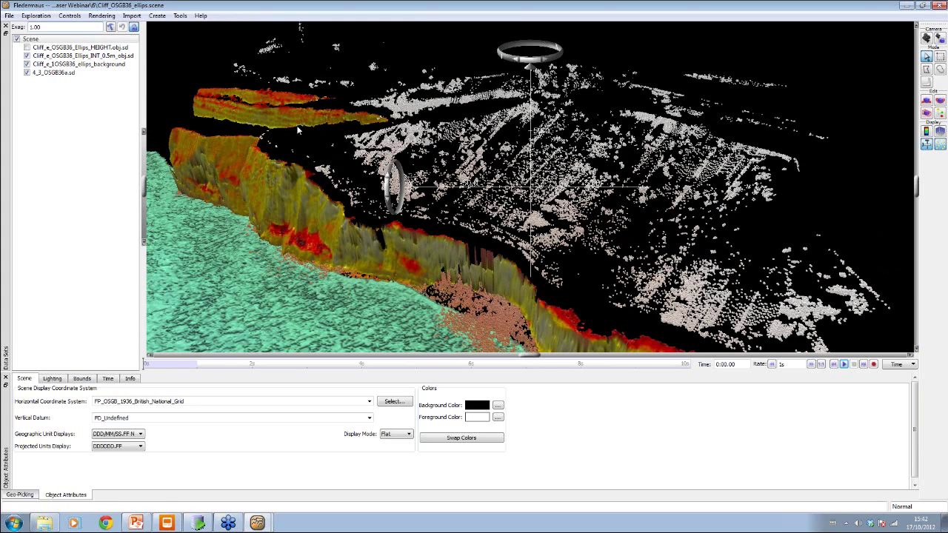
pyautogui.moveTo(338, 222); pyautogui.dragTo(375, 214)
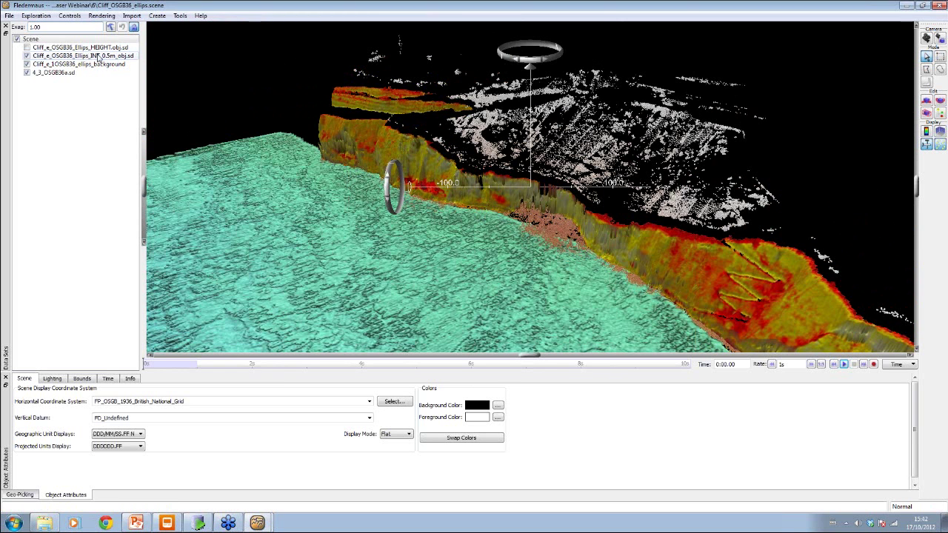
# Check the grid cell sizes of the cliff surface Cliff_e_OSGB36_Ellips_INT_0.5m_obj.sd and the seabed surface 4_3_OSGB36a.sd.
pyautogui.click(101, 61)
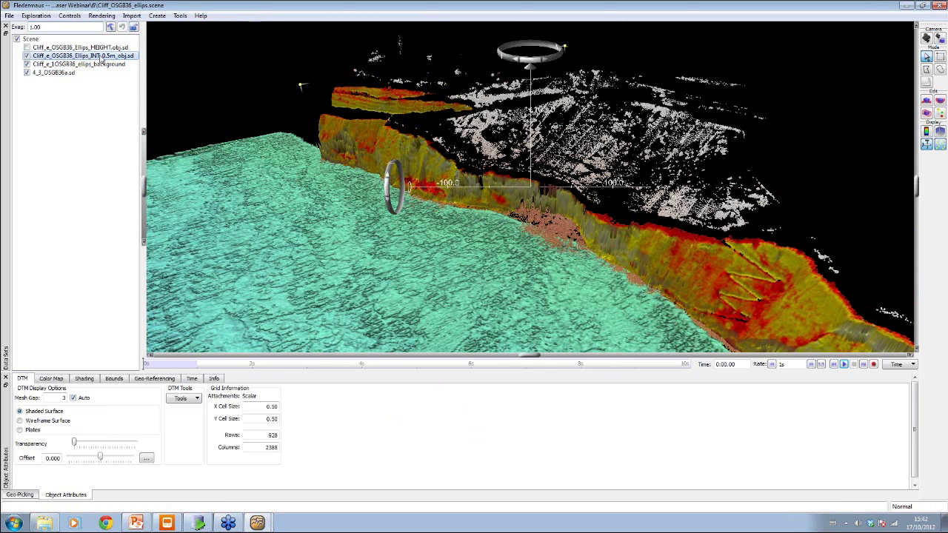
pyautogui.click(66, 73)
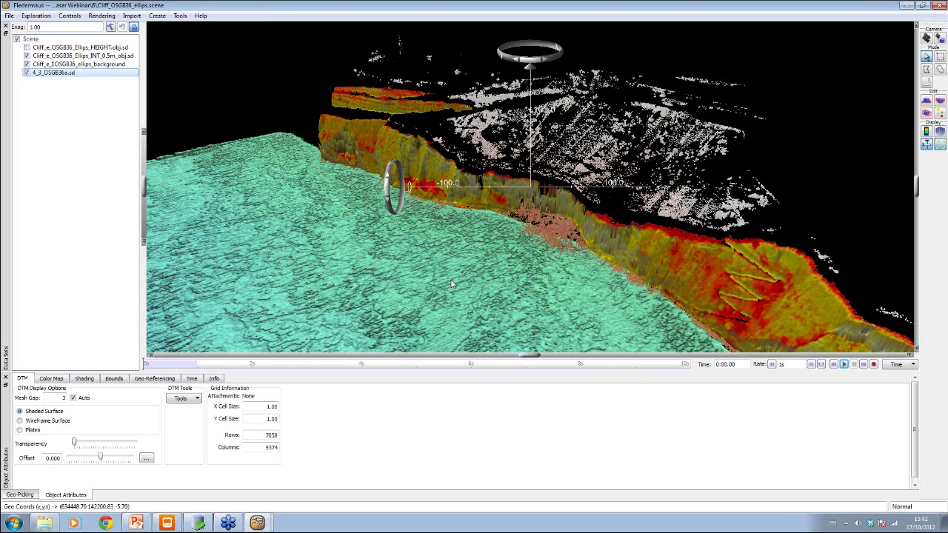
pyautogui.moveTo(471, 280); pyautogui.dragTo(489, 283)
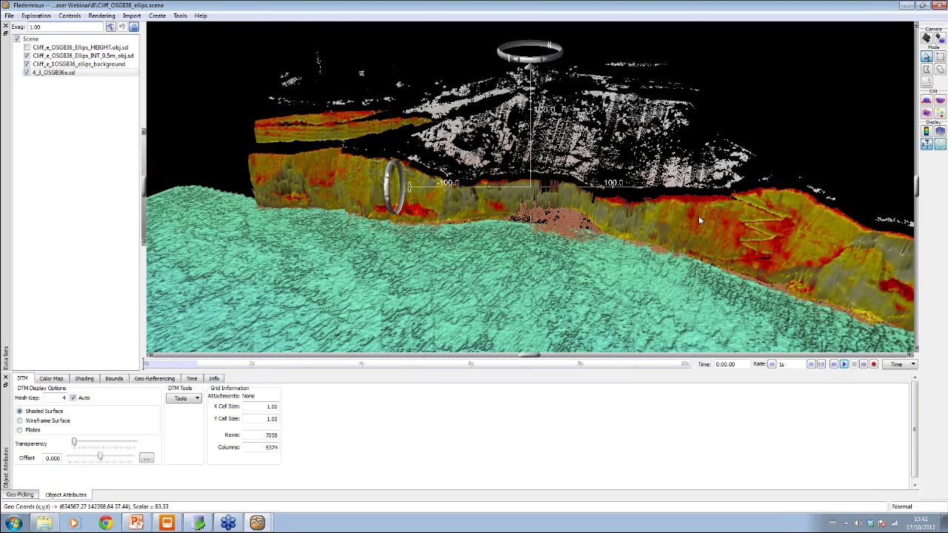
pyautogui.click(132, 15)
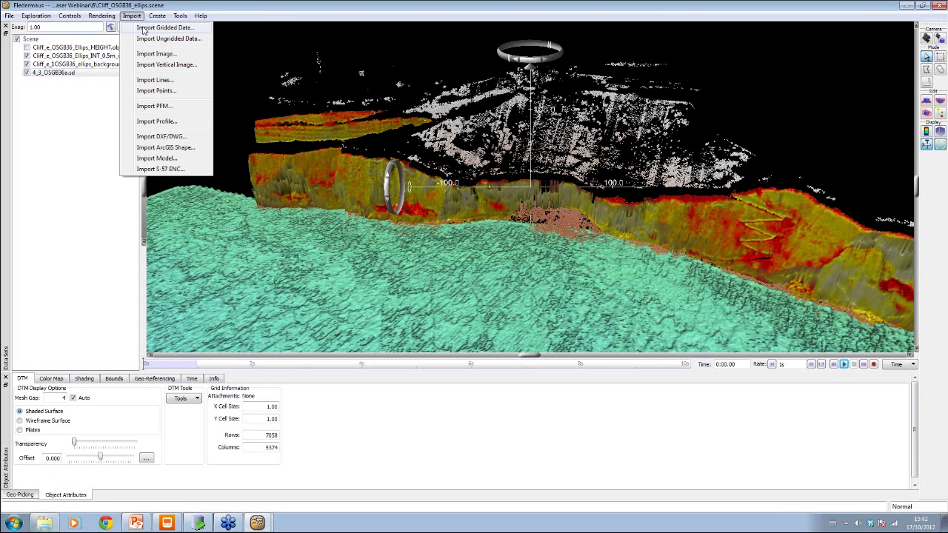
pyautogui.click(143, 28)
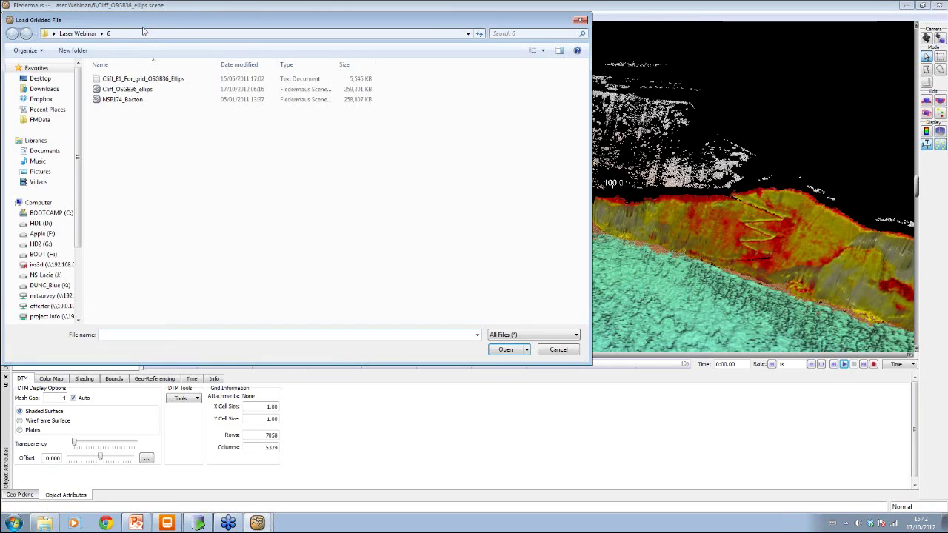
pyautogui.click(151, 79)
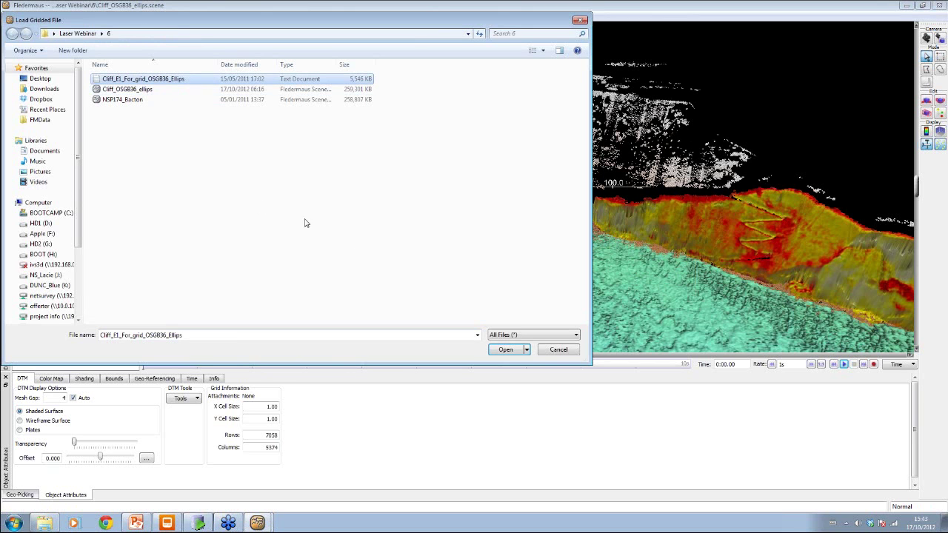
pyautogui.click(506, 350)
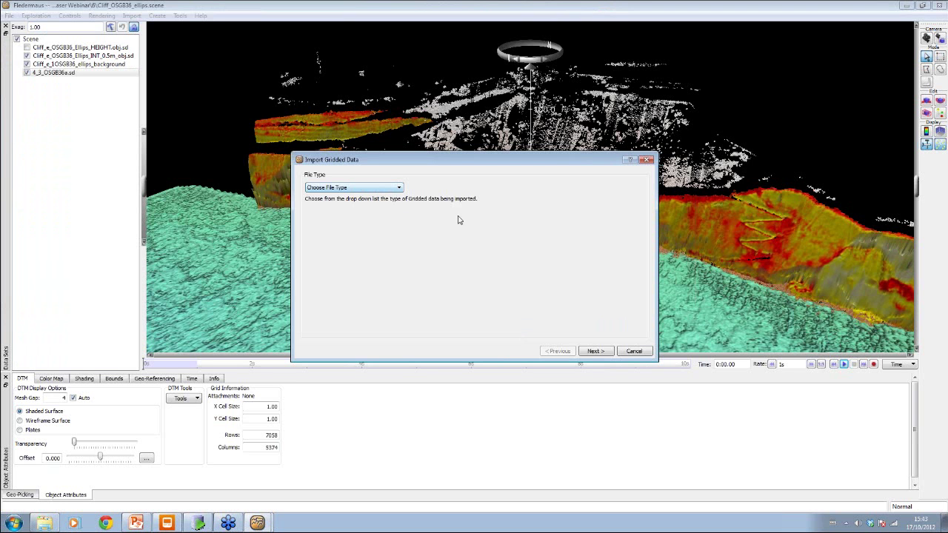
pyautogui.click(634, 351)
# Begin an ungridded data import with the text file Cliff_E1_For_grid_OSGB36_Ellips as source and proceed to the coordinate system settings.
pyautogui.click(132, 15)
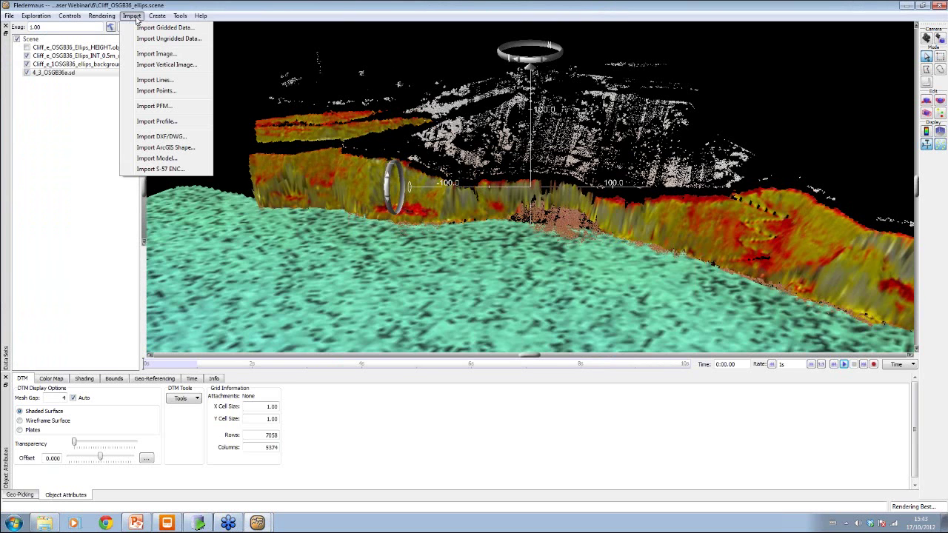
pyautogui.click(159, 39)
pyautogui.click(582, 189)
pyautogui.click(480, 189)
pyautogui.doubleClick(480, 189)
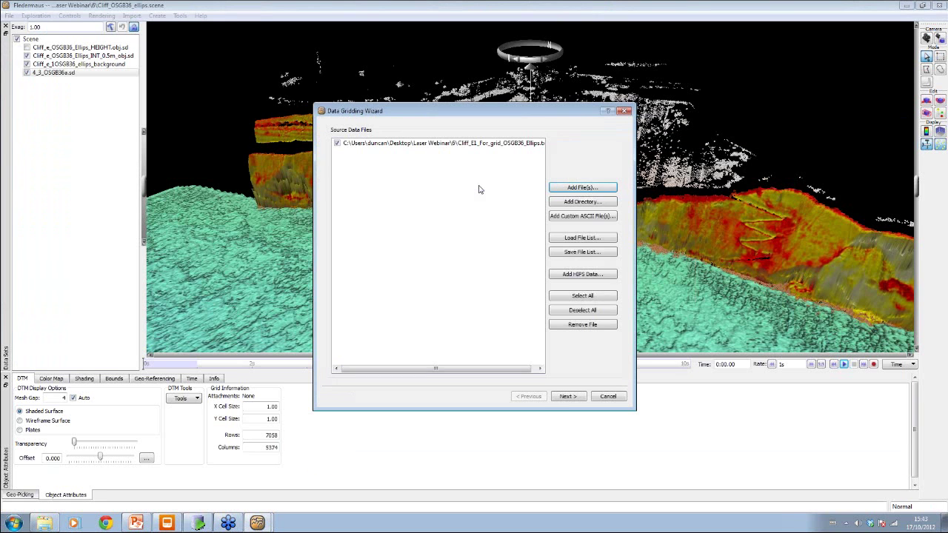
pyautogui.click(569, 394)
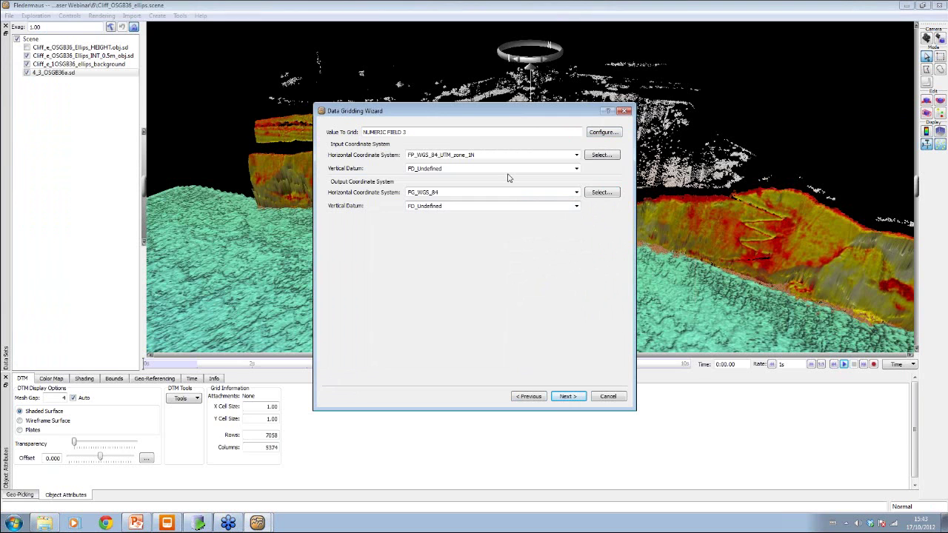
# In the file configuration, map NUMERIC FIELD 2 to X Value, NUMERIC FIELD 3 to Y Value and NUMERIC FIELD 4 to Value to Grid.
pyautogui.click(602, 132)
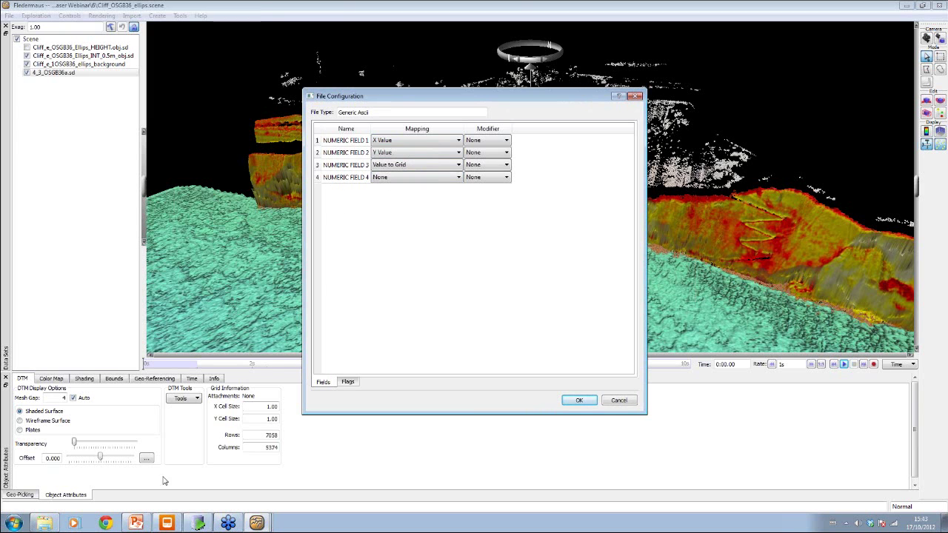
pyautogui.click(393, 154)
pyautogui.click(383, 170)
pyautogui.click(389, 168)
pyautogui.click(391, 191)
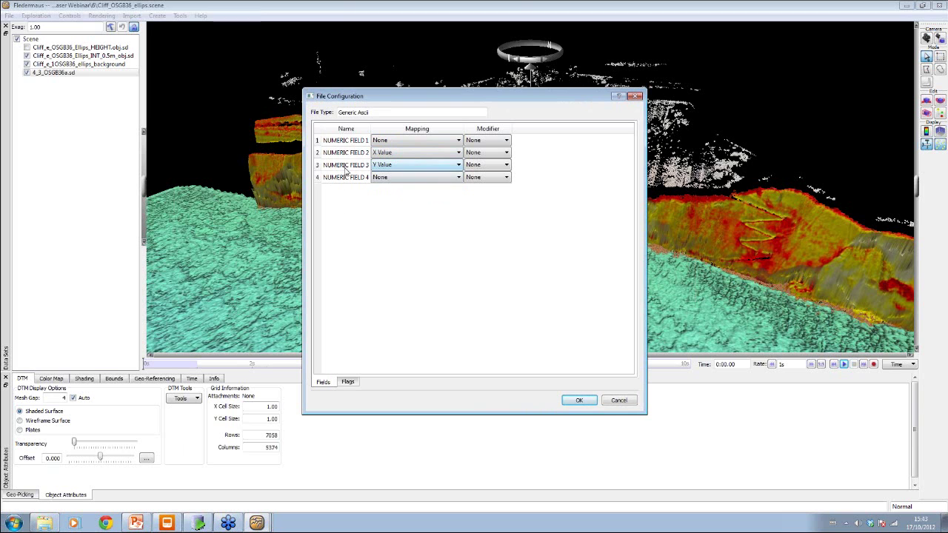
pyautogui.click(393, 178)
pyautogui.click(394, 210)
pyautogui.click(387, 194)
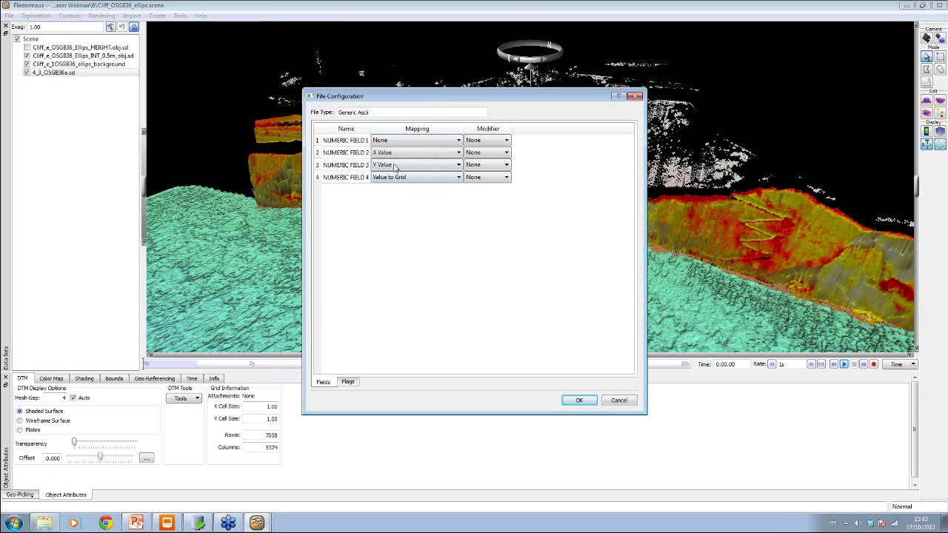
# Try Value to Grid alternately on NUMERIC FIELD 1 and NUMERIC FIELD 4, and cancel the file configuration and the gridding wizard.
pyautogui.click(396, 140)
pyautogui.click(397, 173)
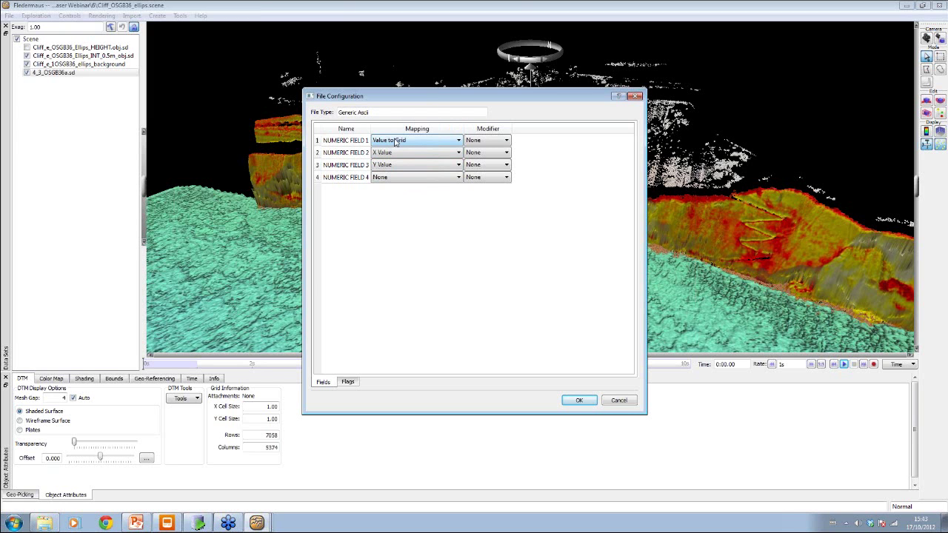
pyautogui.click(404, 177)
pyautogui.click(397, 209)
pyautogui.click(397, 141)
pyautogui.click(392, 171)
pyautogui.click(619, 401)
pyautogui.click(607, 396)
# Switch to PowerPoint, start the slide show at "Dealing with vertical surfaces" and advance to the "Combining it all in Fledermaus" slide.
pyautogui.click(136, 524)
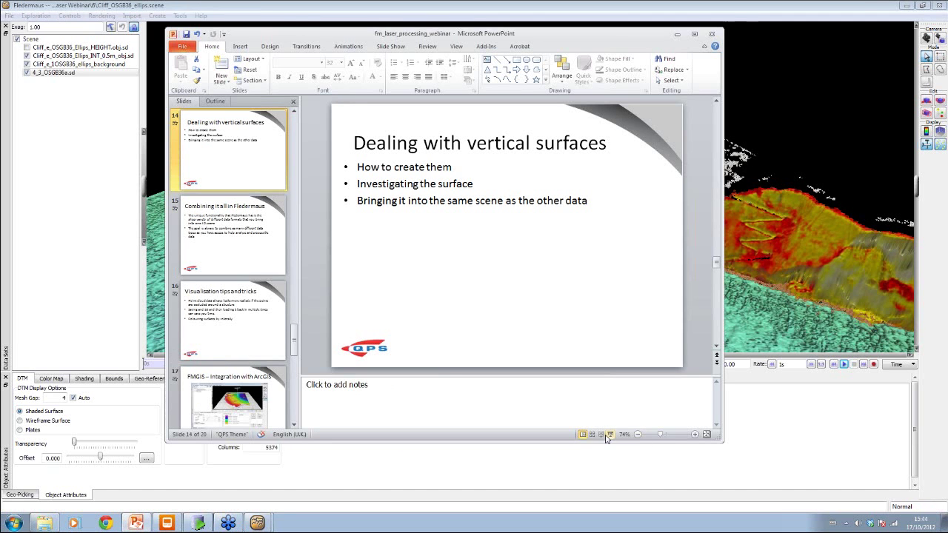
pyautogui.click(610, 434)
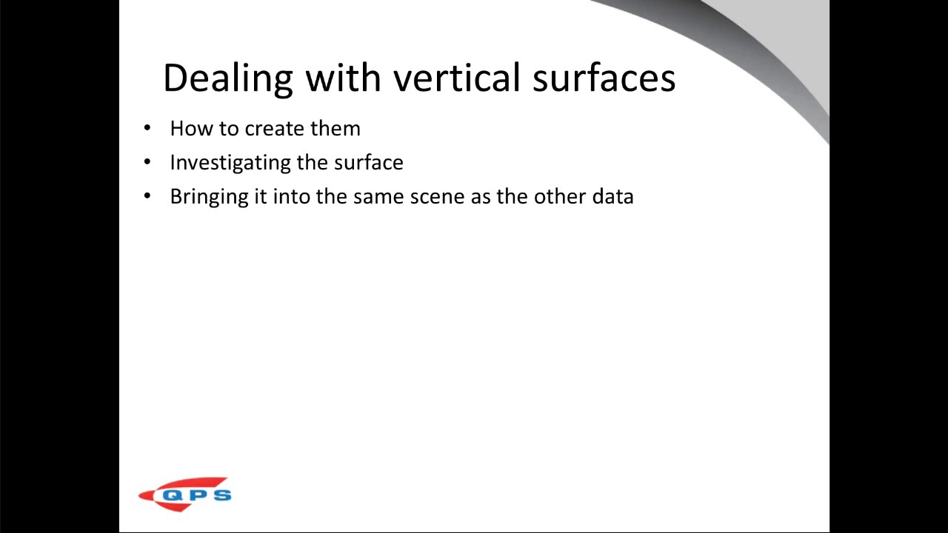
pyautogui.press('Right')
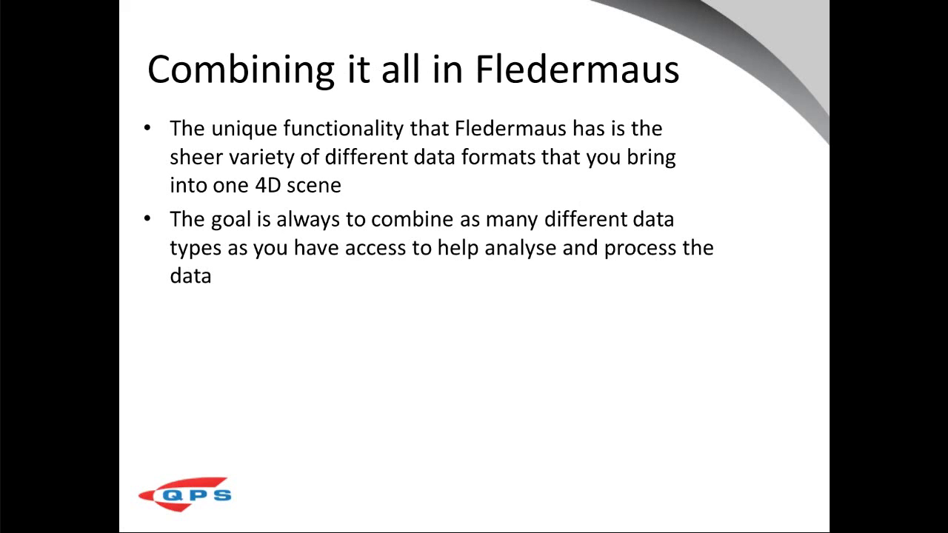